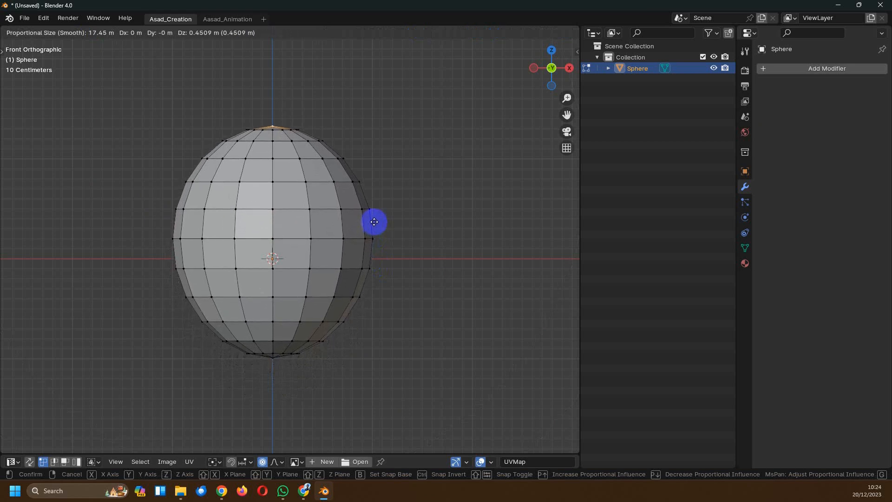
Step: Raise the sphere's top pole vertex about 0.45 m along Z with smooth proportional editing
left_click(374, 222)
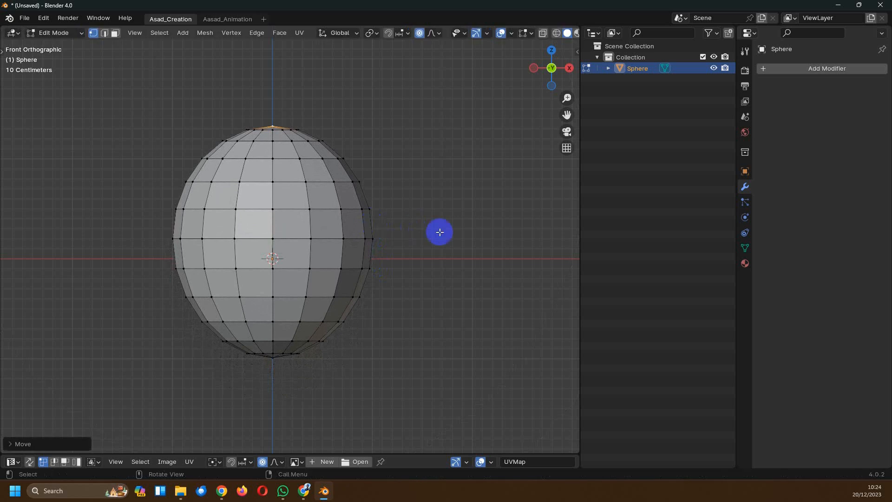
middle_click_drag(438, 231, 300, 265)
key("KP_1")
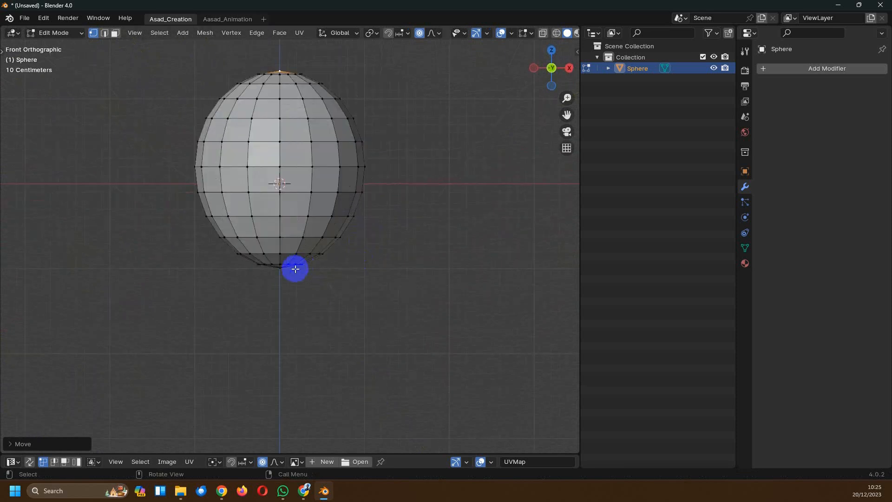
Step: Move the +X side vertex on the third ring above the bottom pole about 0.22 m inward along X, using a reduced proportional radius
scroll(333, 264, "up", 4)
scroll(348, 241, "down", 4)
middle_click_drag(356, 236, 335, 254)
scroll(367, 284, "down", 3)
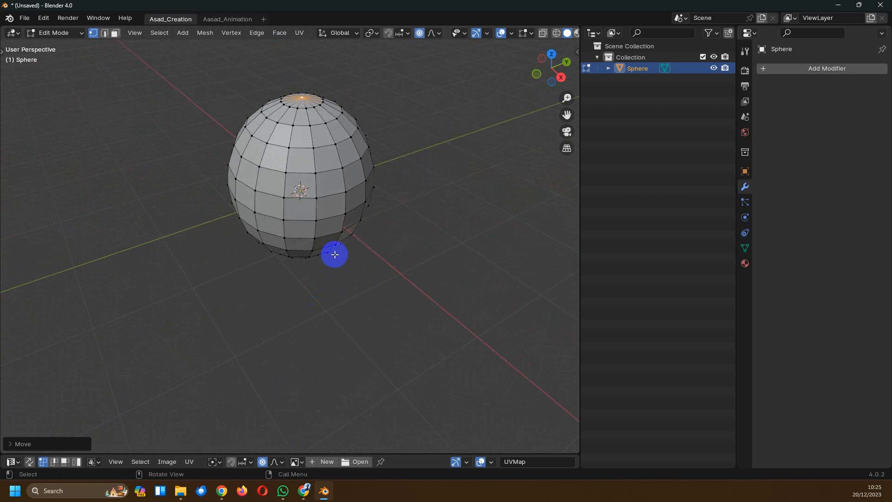
key("KP_3")
scroll(328, 260, "up", 4)
left_click(347, 261)
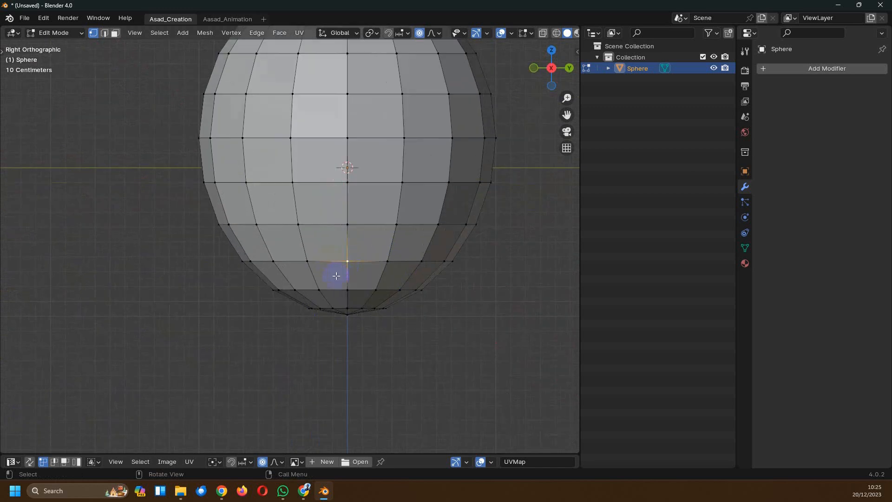
middle_click_drag(434, 264, 376, 274)
scroll(376, 274, "down", 4)
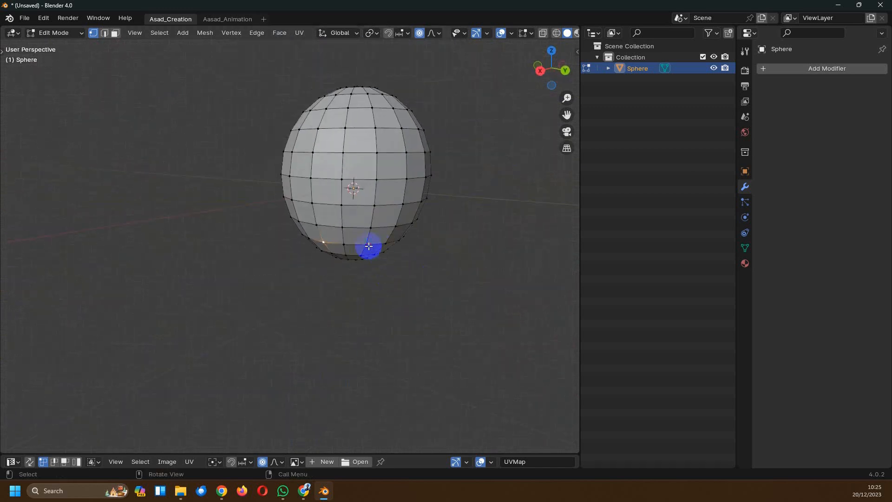
key("KP_3")
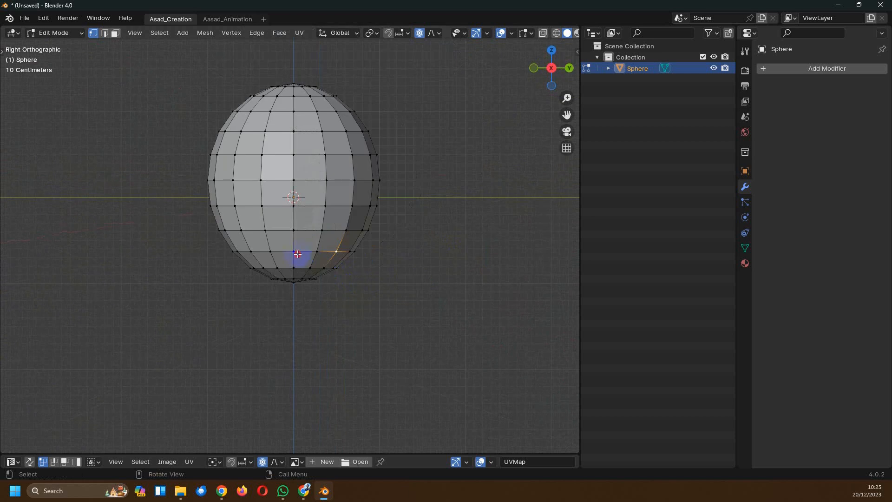
middle_click_drag(272, 269, 302, 278)
key("KP_1")
scroll(271, 265, "up", 4)
middle_click_drag(245, 255, 302, 273, "shift")
key("g")
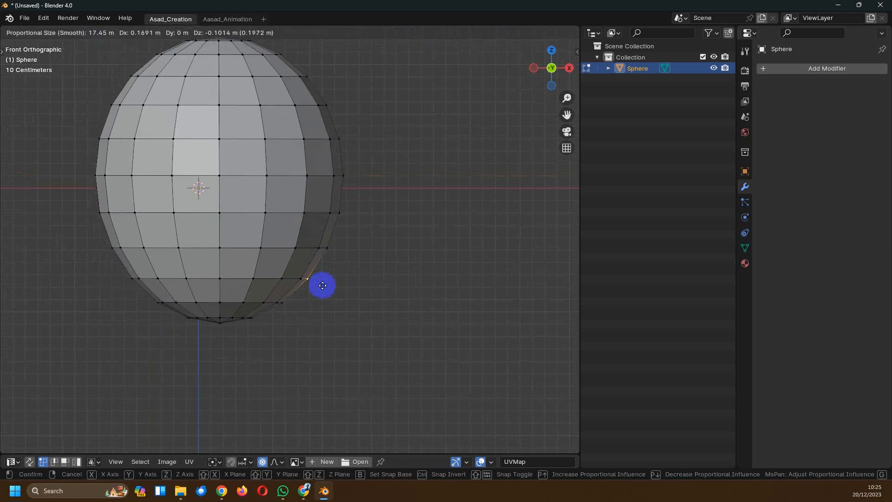
scroll(313, 279, "down", 1)
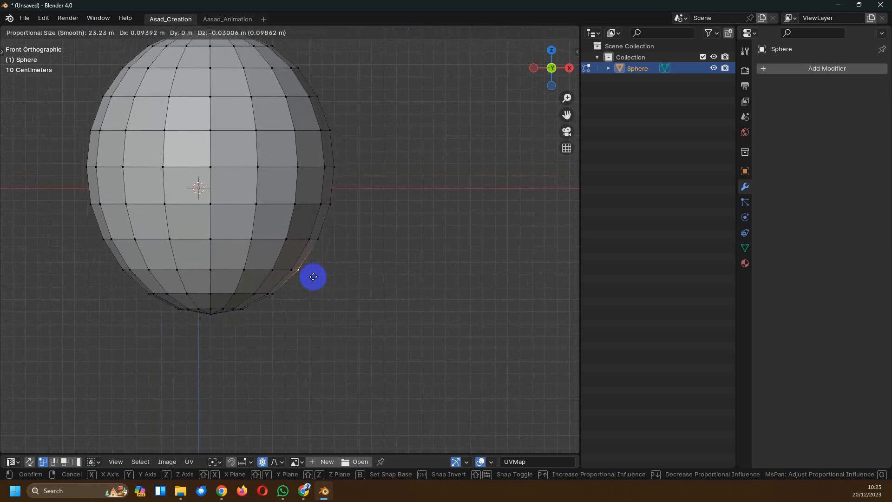
scroll(314, 277, "up", 20)
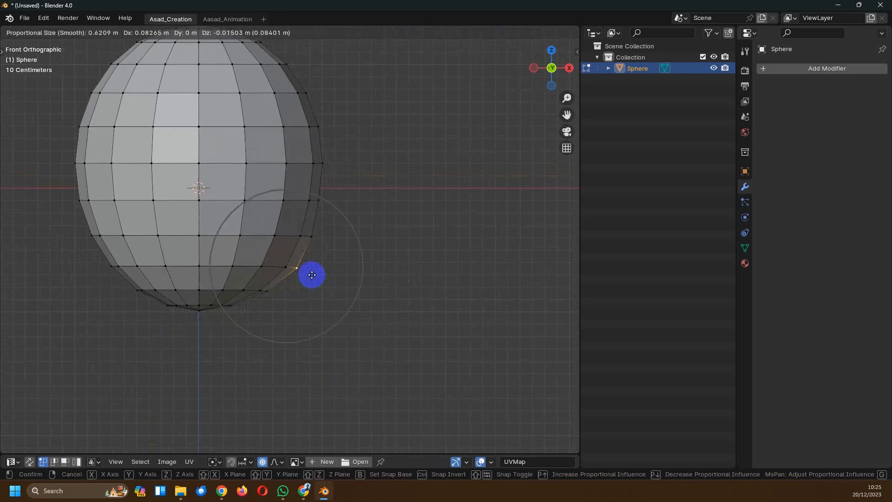
scroll(312, 275, "up", 3)
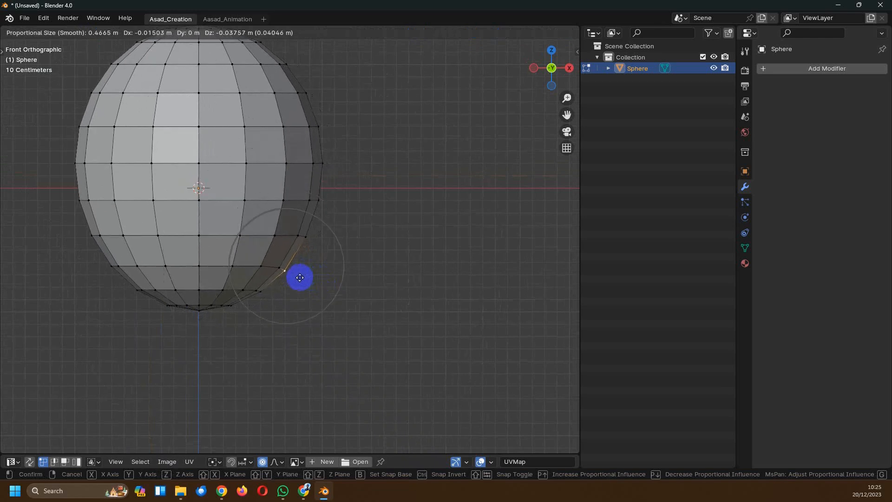
scroll(300, 278, "down", 20)
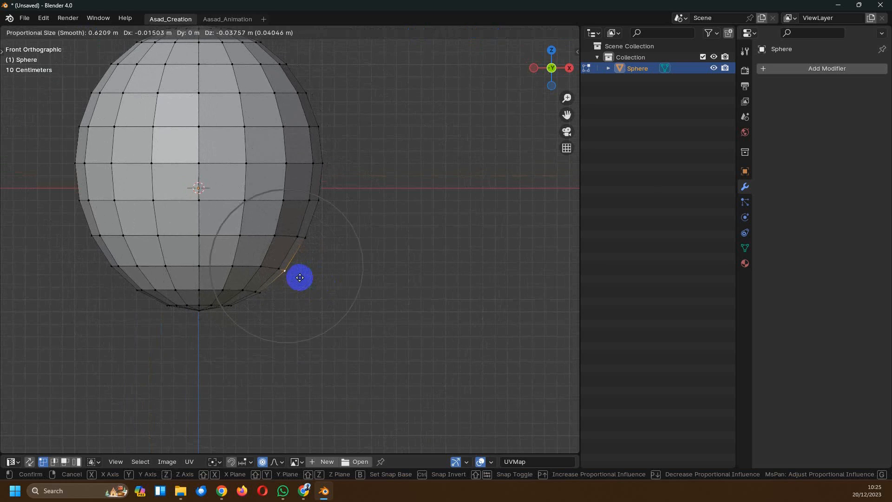
scroll(283, 270, "down", 1)
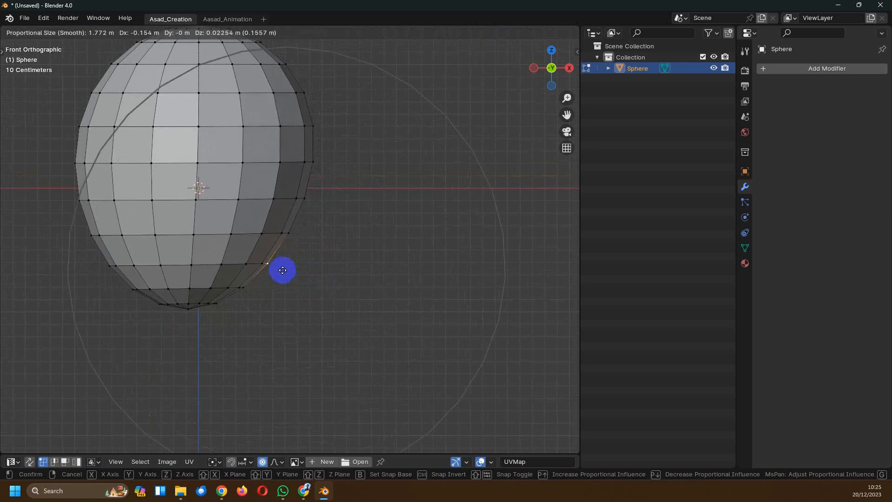
scroll(283, 270, "up", 2)
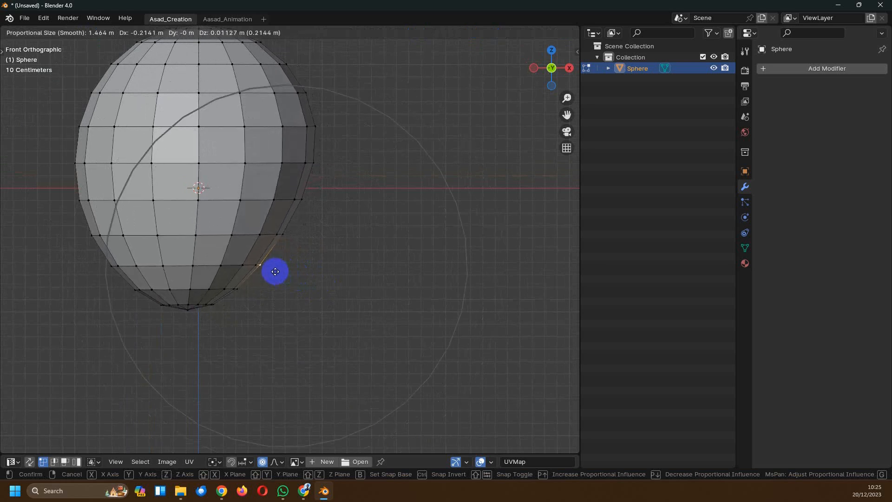
scroll(274, 271, "down", 2)
scroll(275, 271, "up", 4)
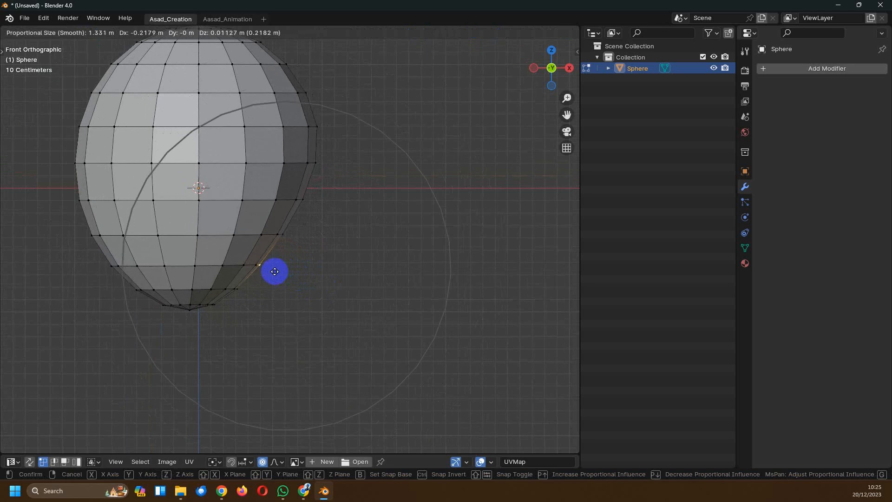
left_click(273, 271)
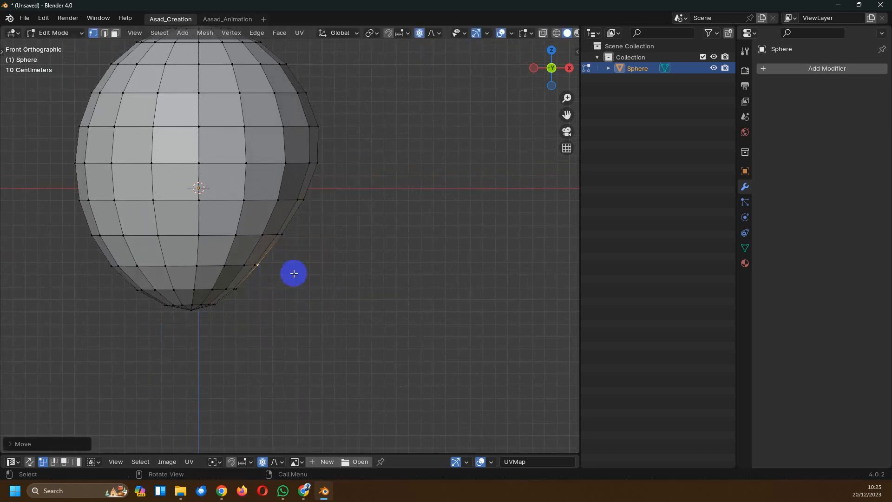
Step: Move the bottom pole vertex about 0.05 m up and 0.02 m toward -X with a proportional radius of about 0.62 m
scroll(303, 276, "down", 4)
scroll(287, 274, "up", 5)
middle_click_drag(247, 298, 288, 282, "shift")
scroll(284, 277, "up", 1)
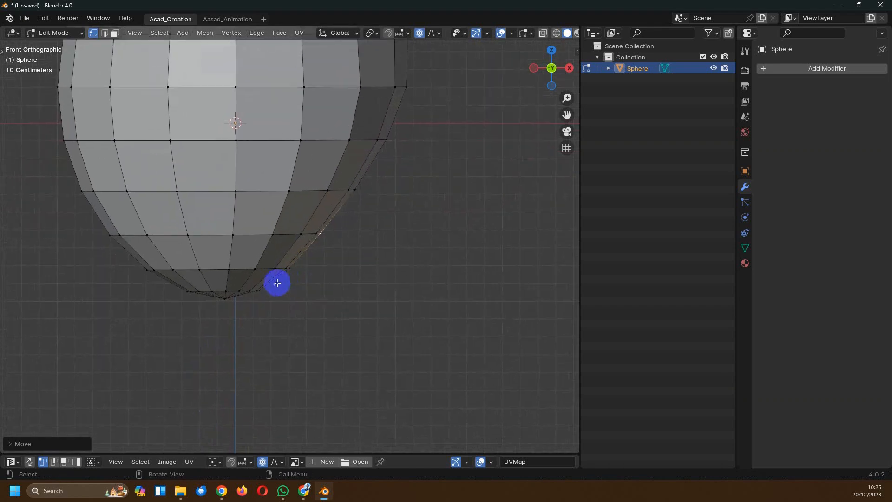
left_click(225, 299)
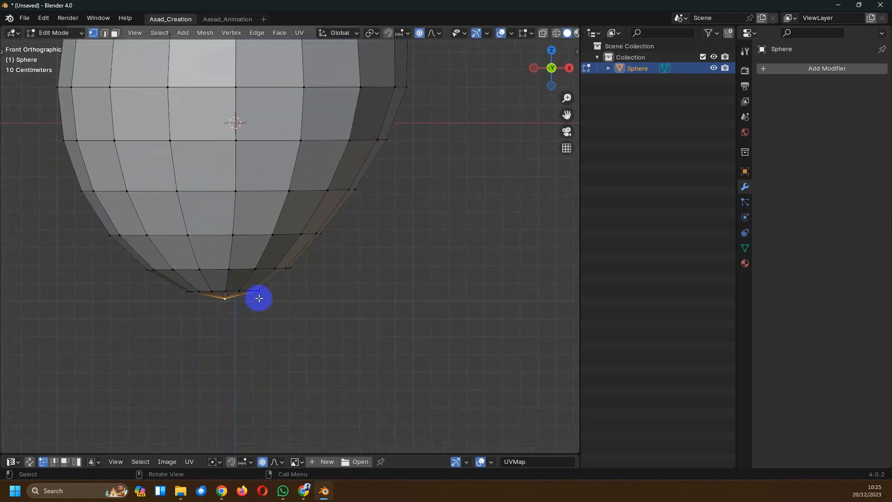
key("g")
scroll(259, 298, "down", 4)
scroll(260, 299, "up", 6)
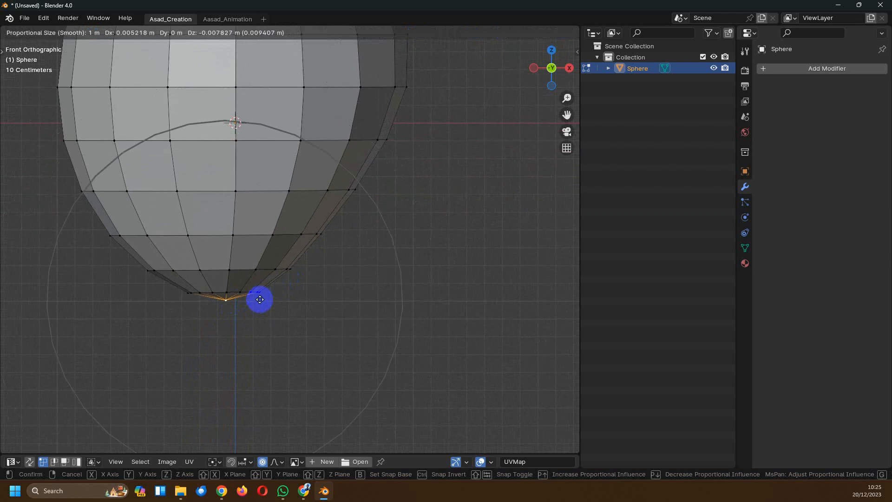
scroll(259, 297, "up", 6)
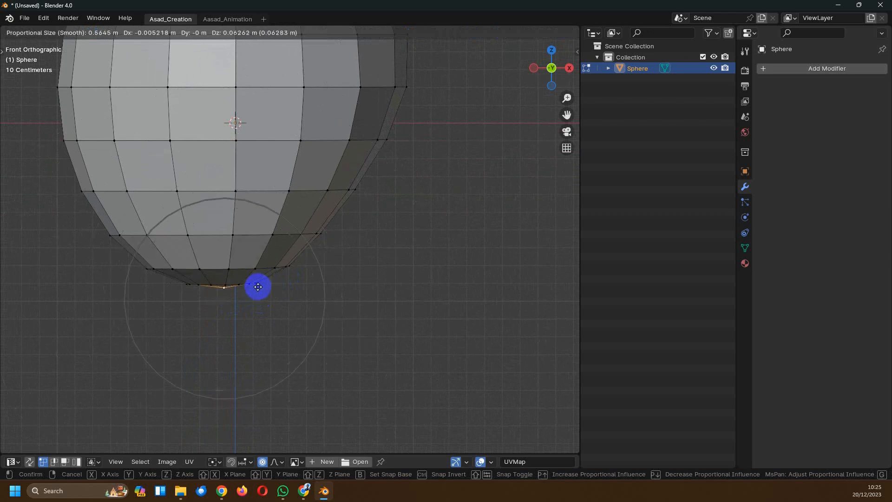
scroll(256, 290, "down", 1)
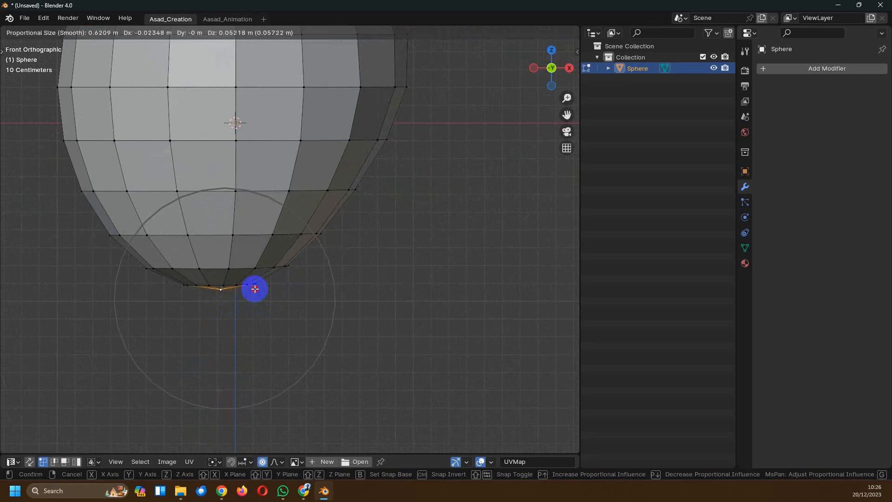
left_click(254, 288)
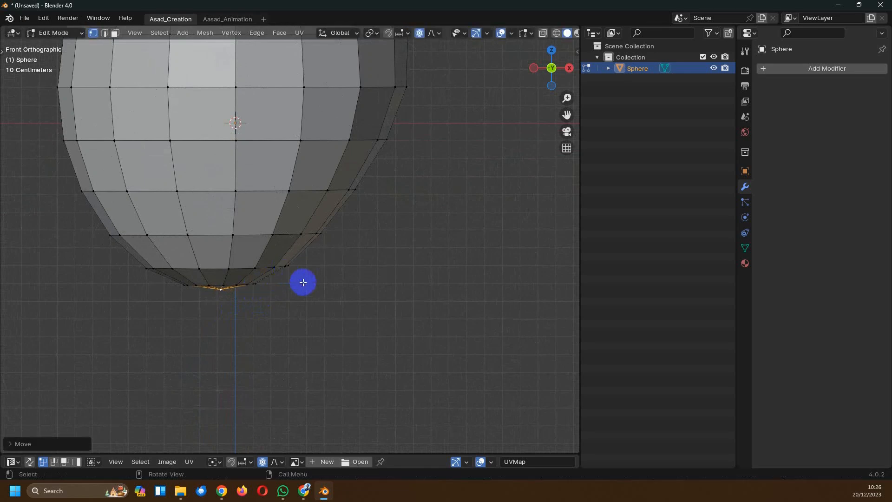
Step: Move the +X side vertex on the first ring above the bottom pole about 0.09 m outward and 0.05 m down, with a 1.1 m proportional radius
key("KP_3")
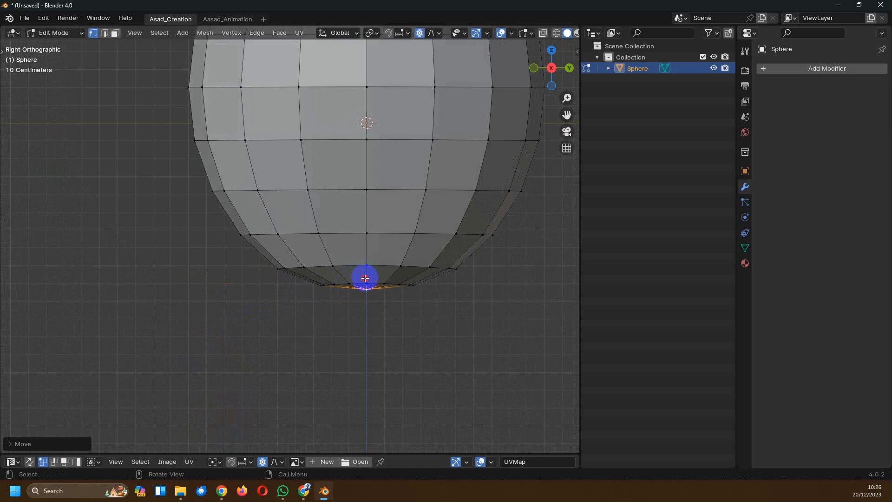
key("alt+a")
key("KP_1")
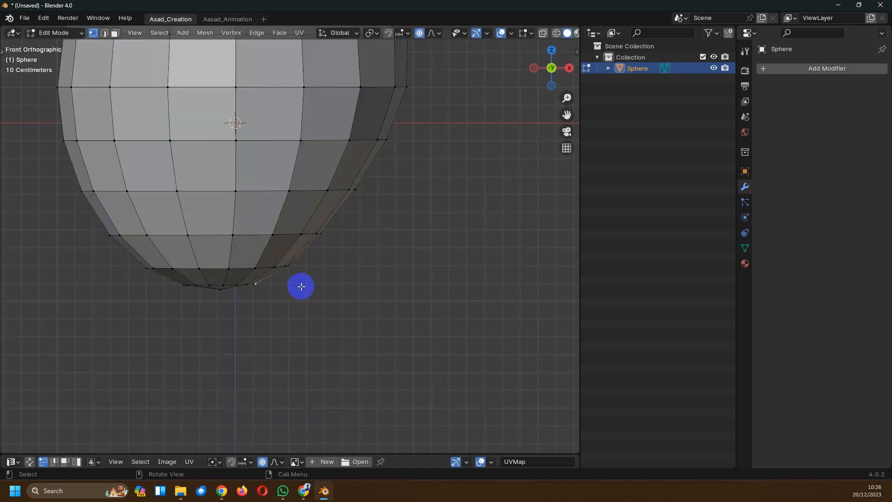
key("g")
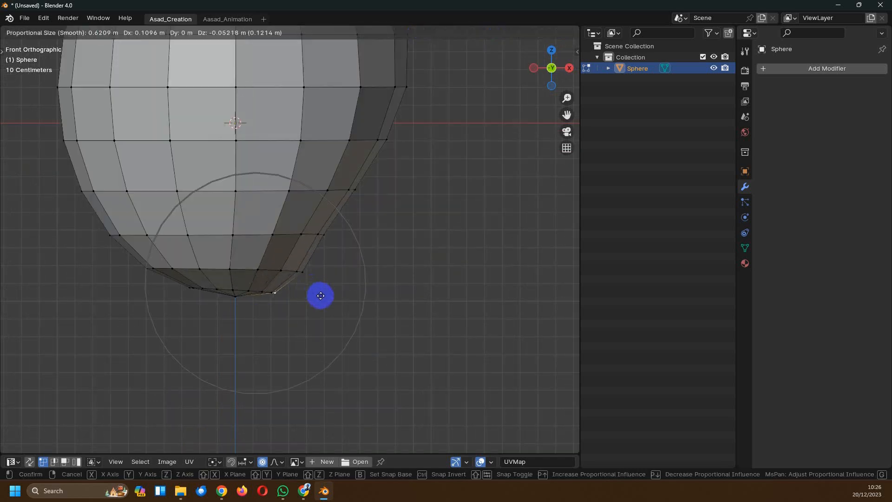
scroll(321, 296, "down", 6)
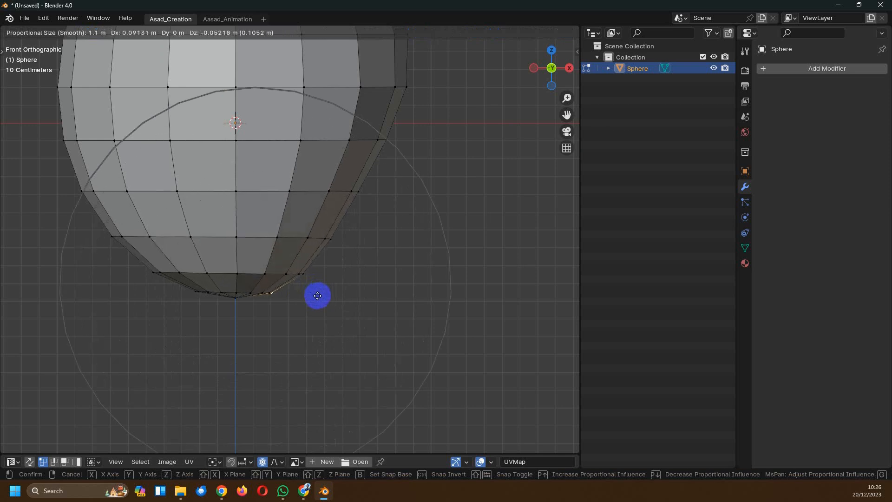
left_click(318, 296)
Step: Move the -X side vertex on the second ring above the bottom pole about 0.06 m outward and 0.07 m down, with a 1.21 m proportional radius
middle_click_drag(182, 305, 203, 304, "shift")
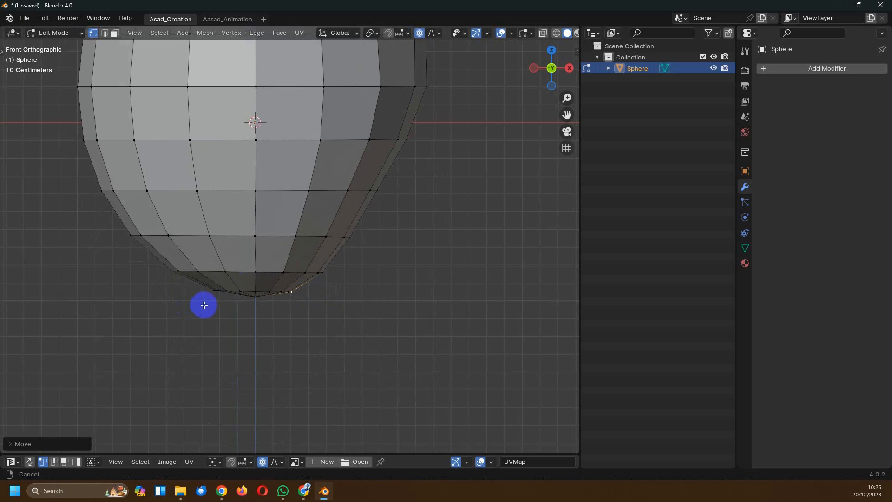
key("KP_3")
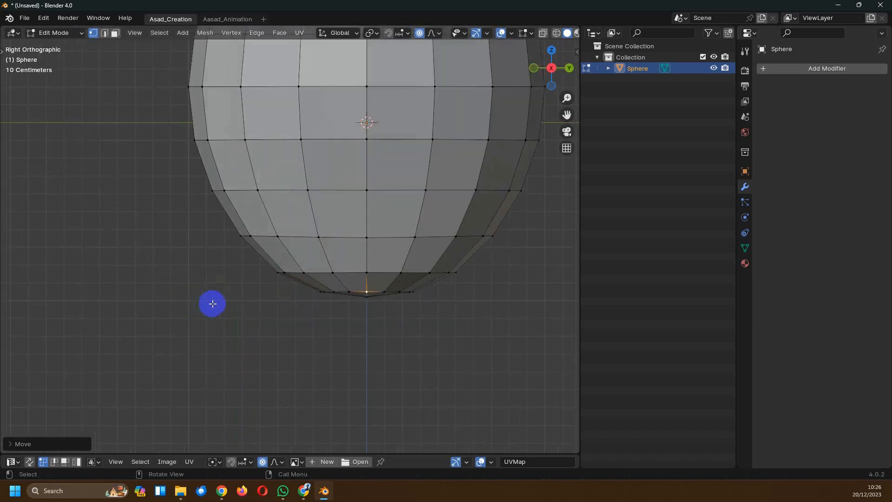
key("ctrl+KP_3")
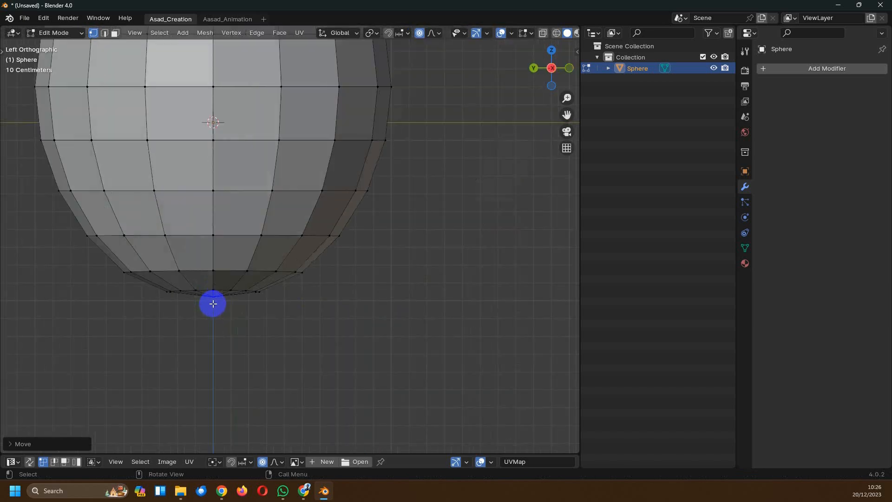
key("KP_3")
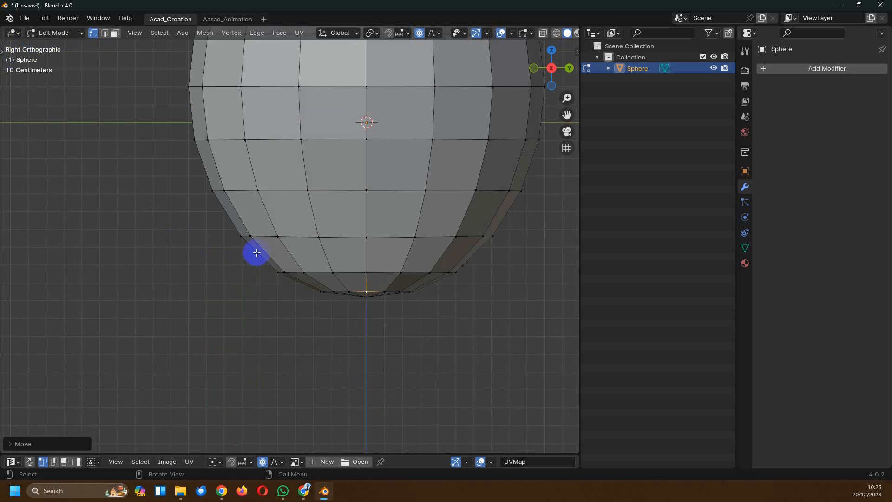
key("ctrl+KP_3")
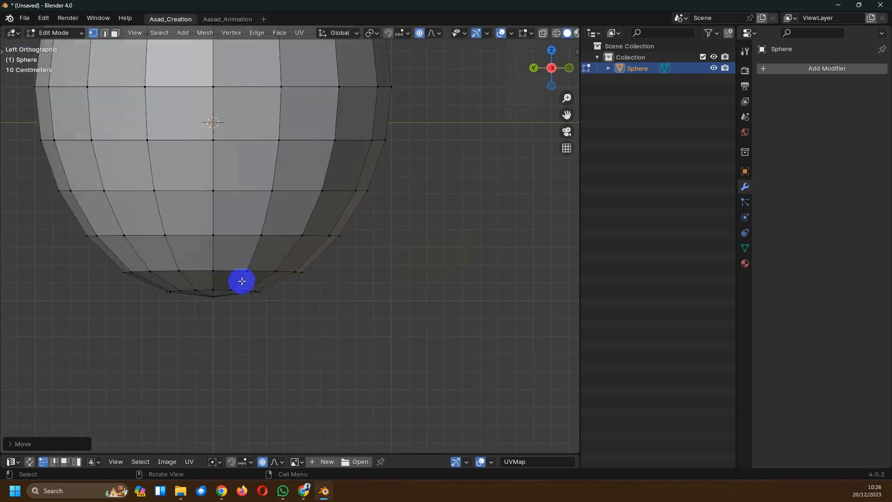
left_click(214, 270)
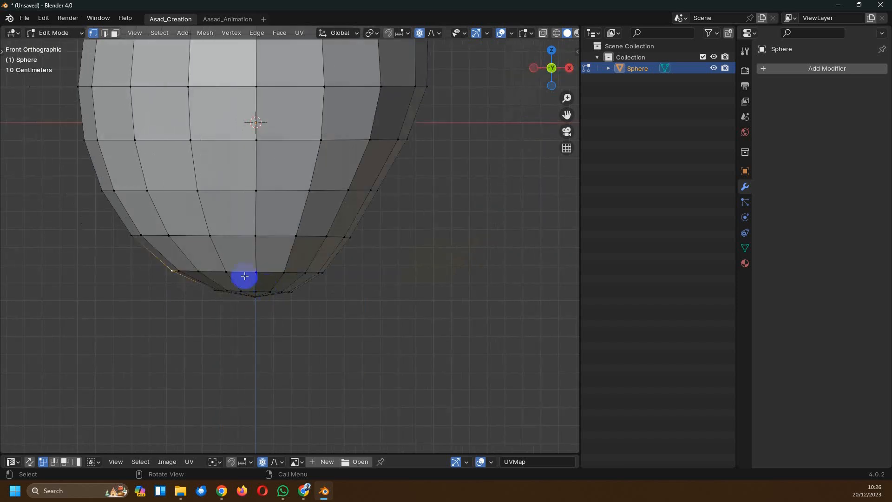
scroll(243, 277, "down", 3)
key("KP_1")
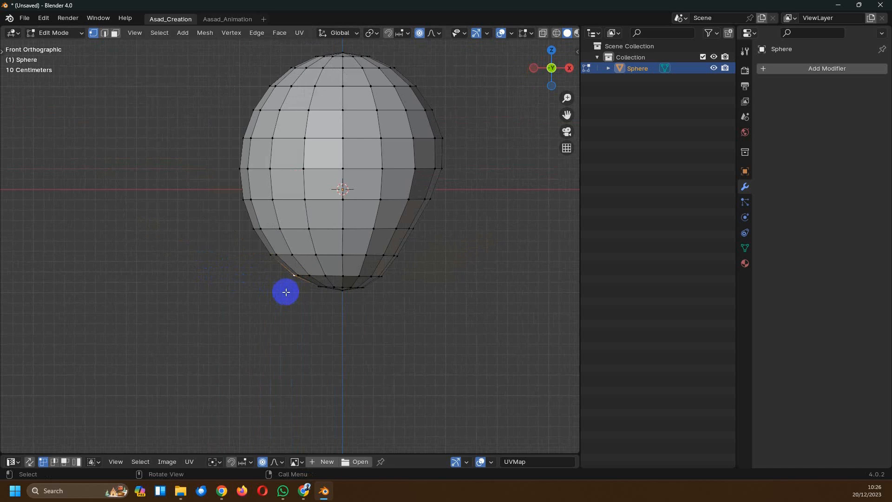
key("ctrl+KP_1")
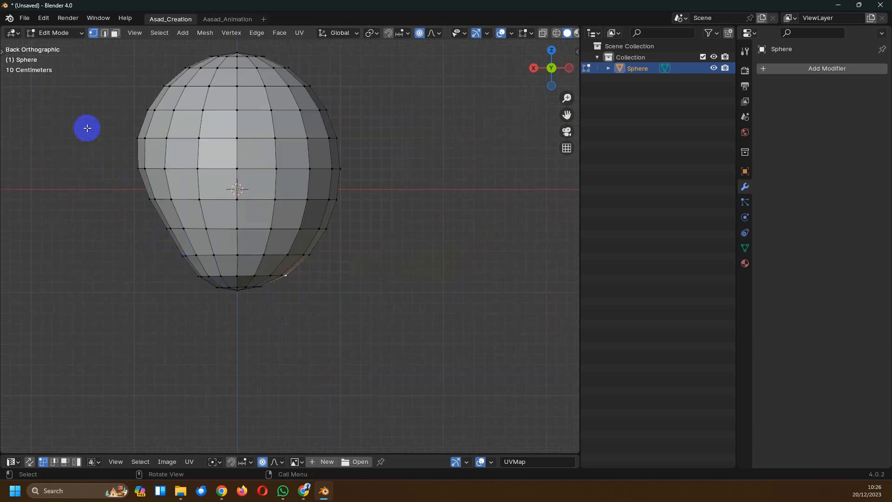
key("KP_1")
scroll(211, 207, "up", 3)
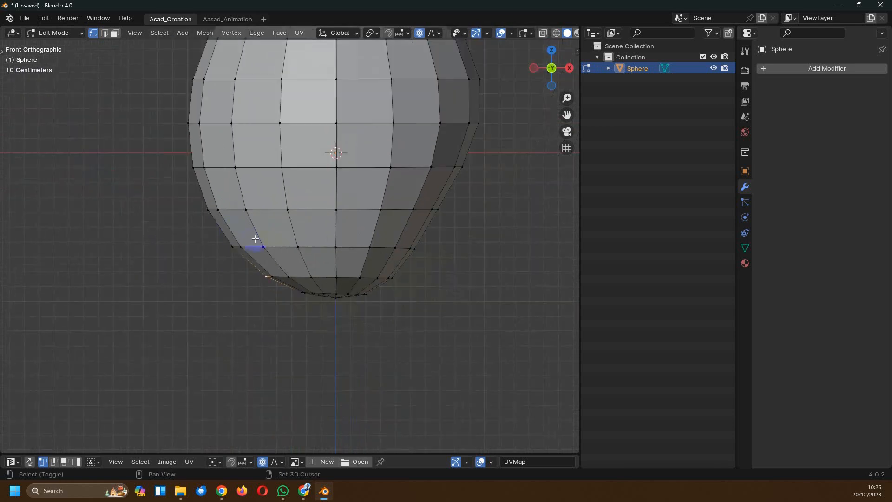
middle_click_drag(256, 239, 230, 245, "shift")
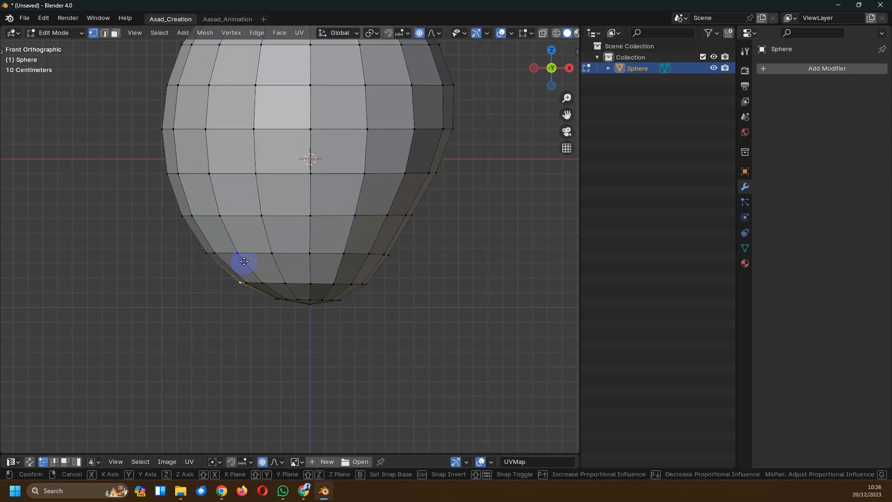
key("g")
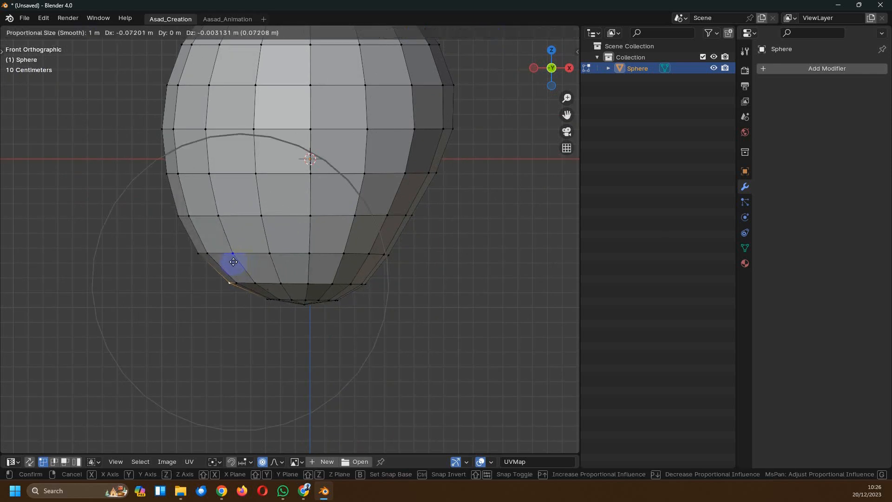
scroll(230, 263, "down", 3)
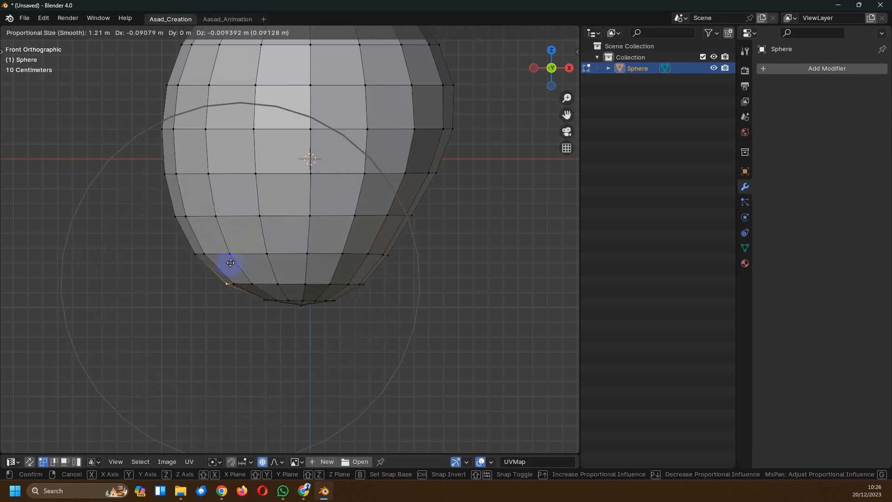
scroll(231, 262, "down", 1)
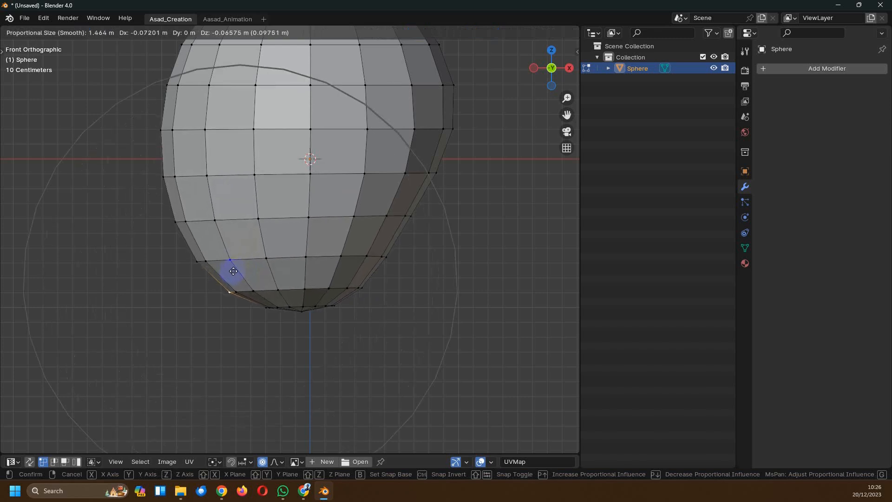
scroll(235, 271, "up", 2)
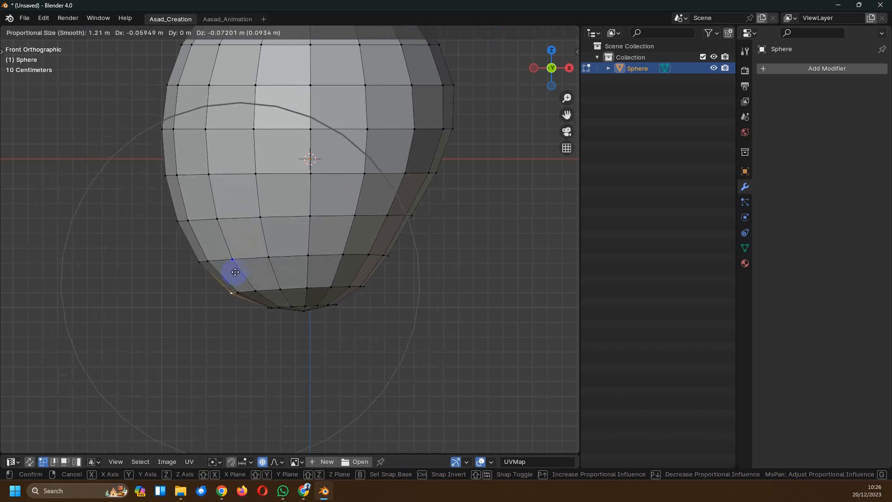
left_click(236, 273)
Step: Inspect the deselected sphere's shape from several angles in Object Mode, and return to editing its mesh
middle_click_drag(278, 259, 322, 309)
key("Tab")
left_click(409, 282)
scroll(415, 274, "down", 4)
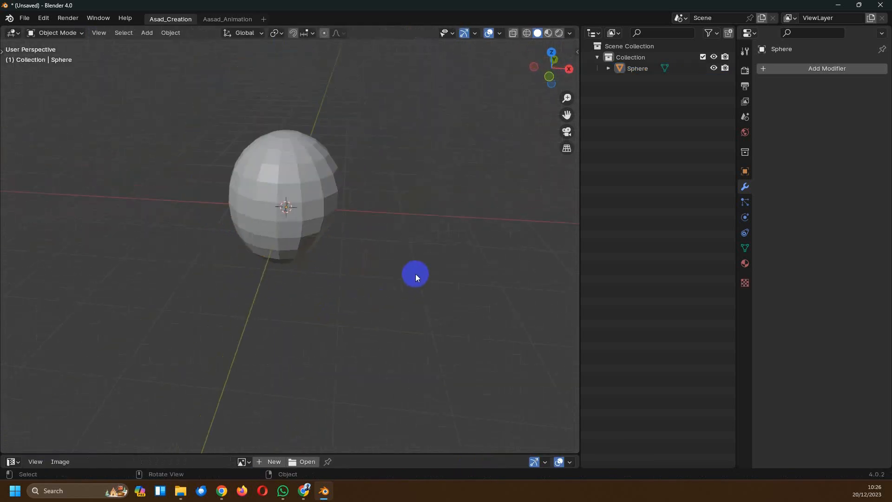
middle_click_drag(416, 274, 371, 266)
scroll(371, 266, "up", 2)
left_click(355, 259)
key("Tab")
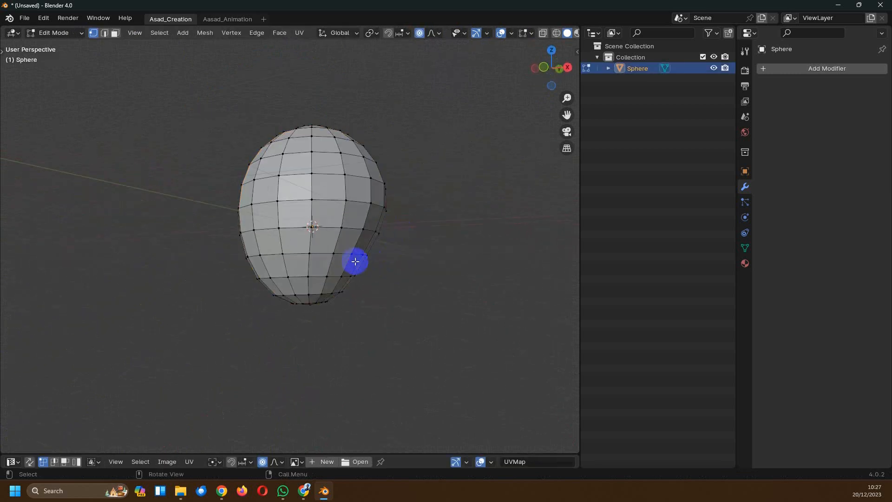
Step: Move the +X side vertex on the third ring above the bottom pole slightly outward and down, with a proportional radius of about 2.36 m
key("KP_3")
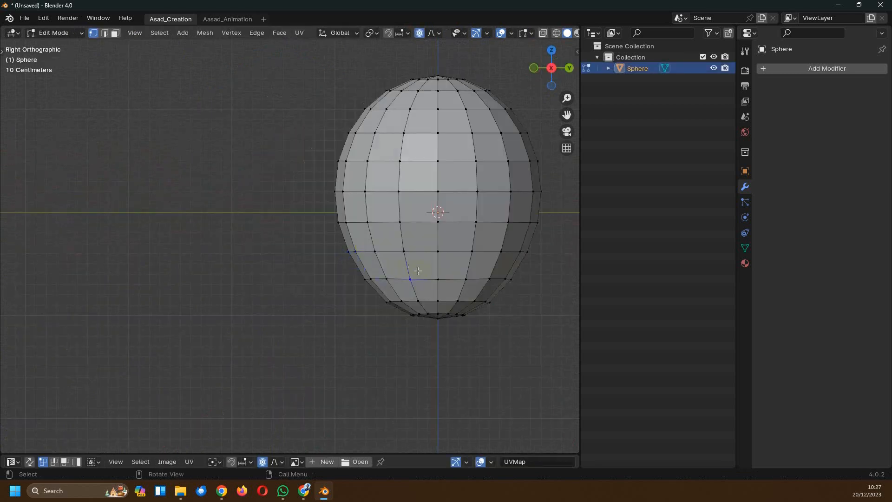
scroll(439, 279, "up", 1)
middle_click_drag(481, 286, 370, 289, "shift")
key("g")
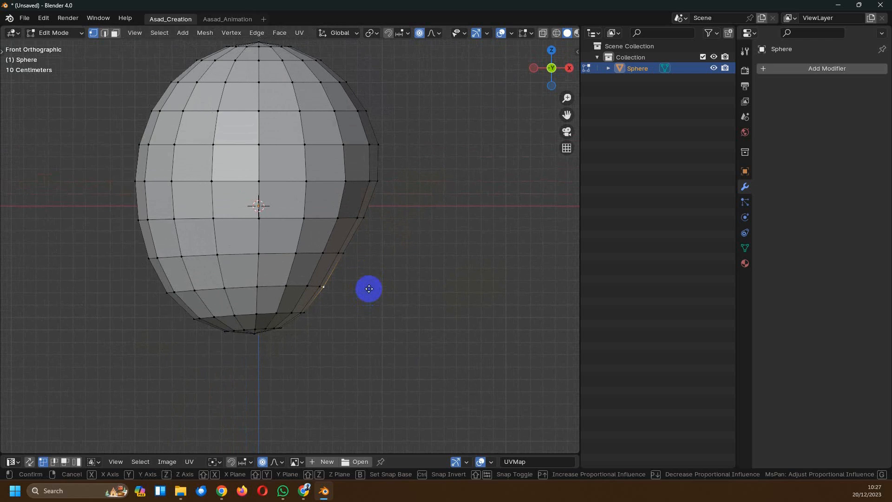
scroll(364, 285, "down", 5)
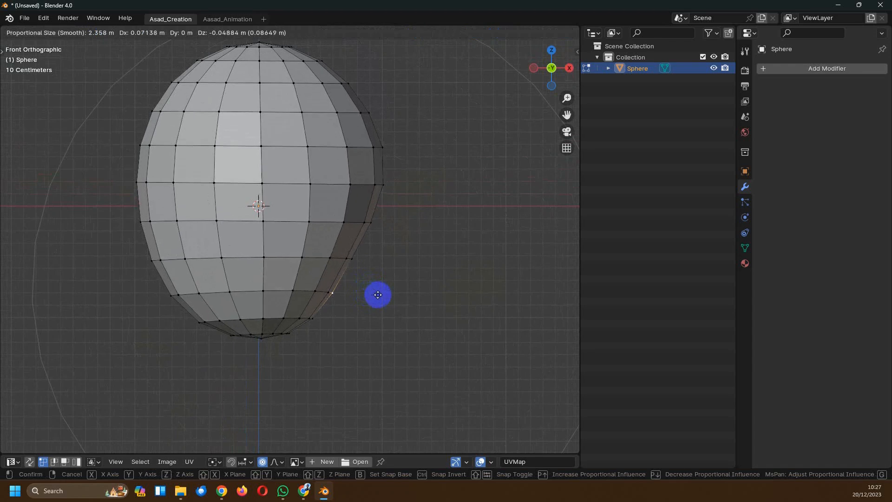
left_click(372, 295)
Step: Move the same +X side vertex about 0.05 m inward along X, reducing the proportional radius to about 0.83 m
scroll(370, 299, "up", 1)
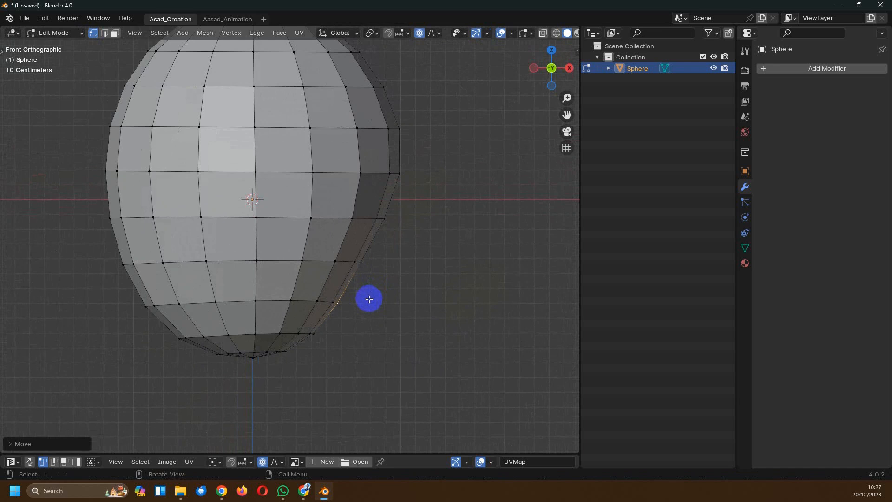
middle_click_drag(369, 298, 352, 305, "shift")
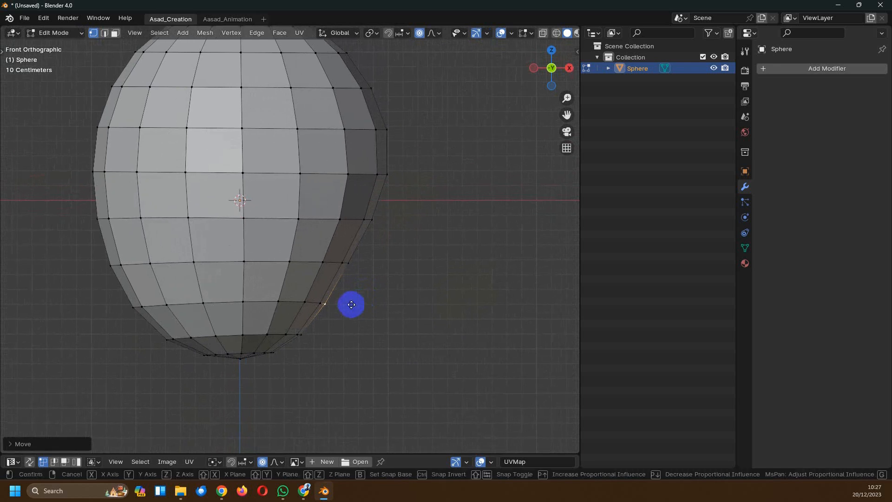
key("g")
scroll(335, 300, "up", 6)
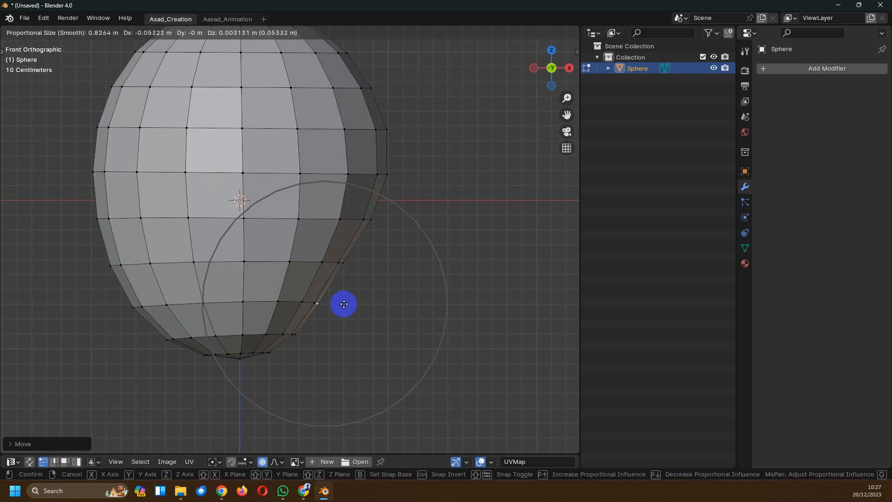
left_click(344, 304)
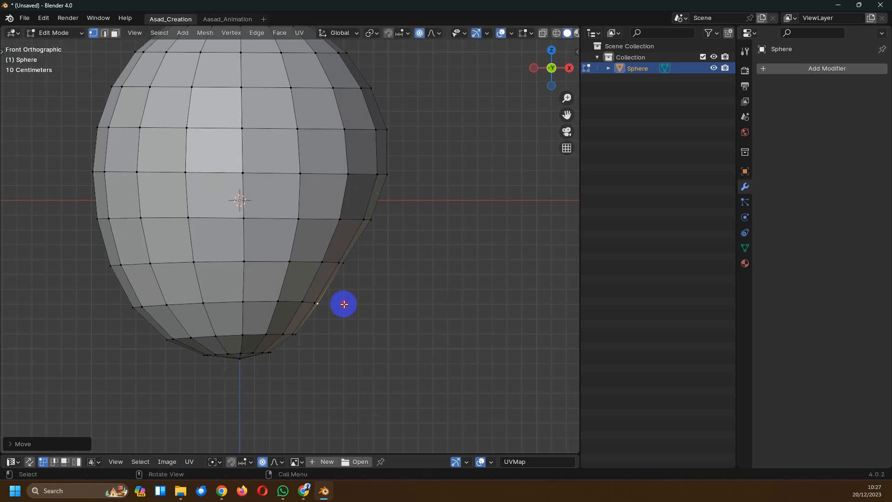
Step: Move the +X side vertex on the second ring above the bottom pole slightly outward and down with proportional editing
key("g")
left_click(323, 340)
scroll(329, 303, "down", 2)
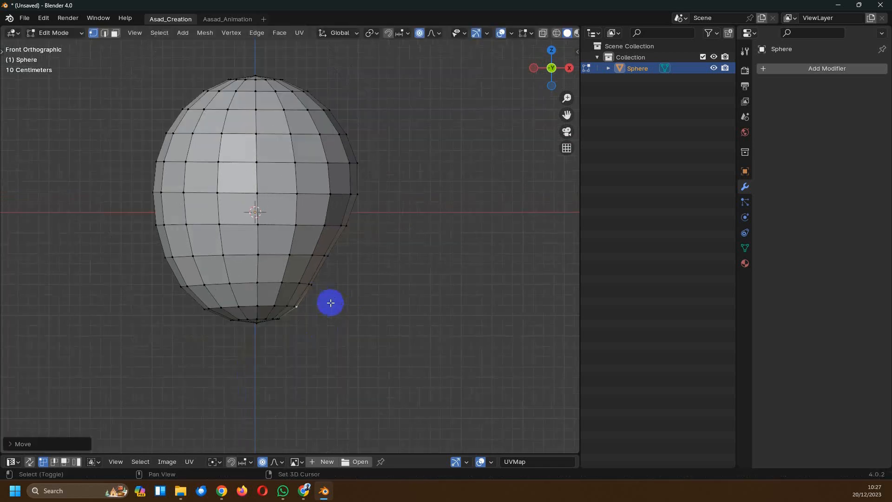
Step: In top view, move the outer vertex between +X and +Y about 0.07 m toward -X and 0.08 m toward -Y, with a 1.21 m proportional radius
scroll(353, 312, "up", 5, "shift")
key("KP_7")
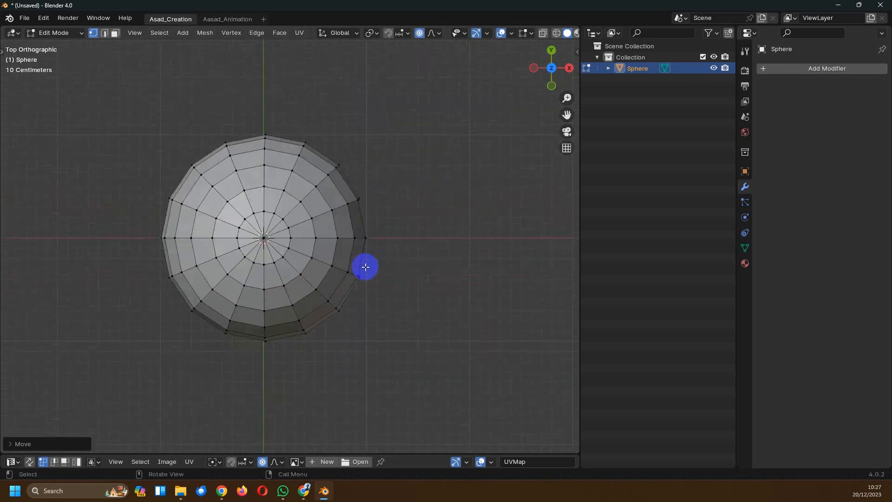
scroll(350, 215, "up", 2, "shift")
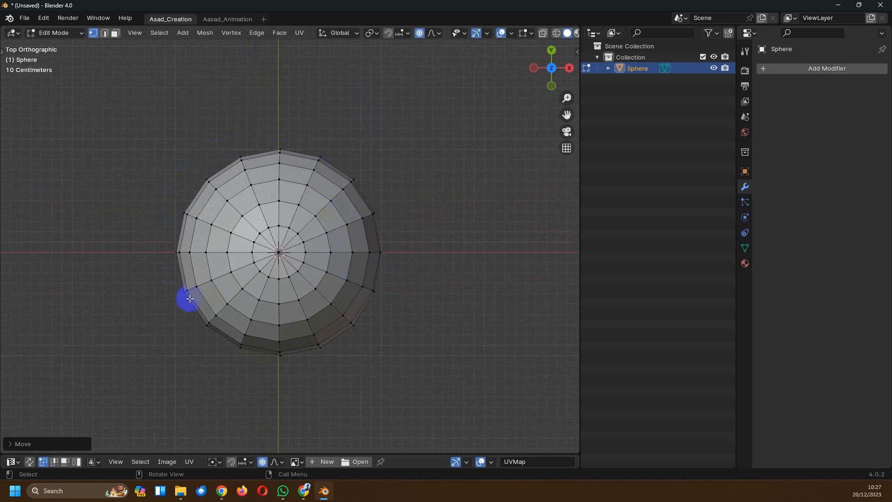
left_click(249, 250)
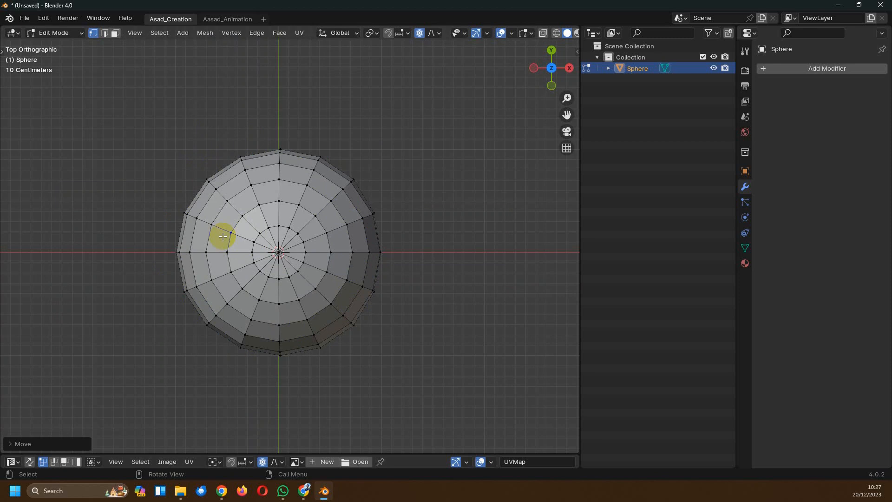
left_click(357, 177)
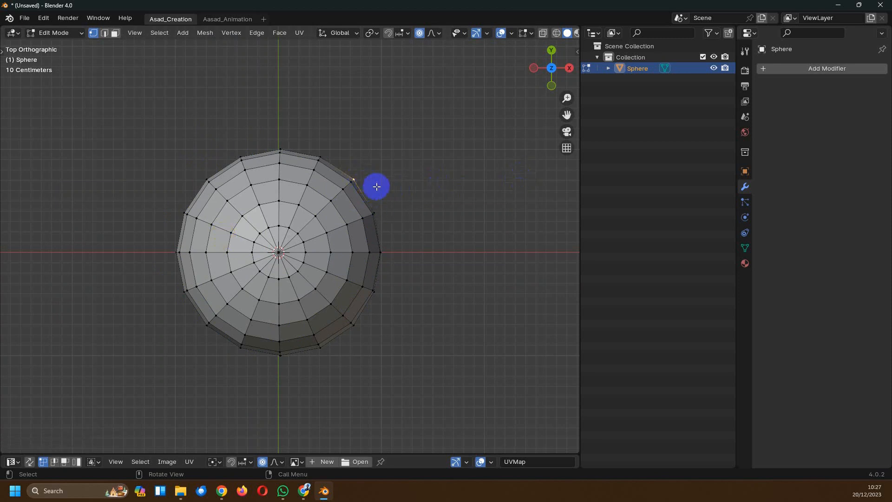
key("g")
scroll(376, 188, "up", 2)
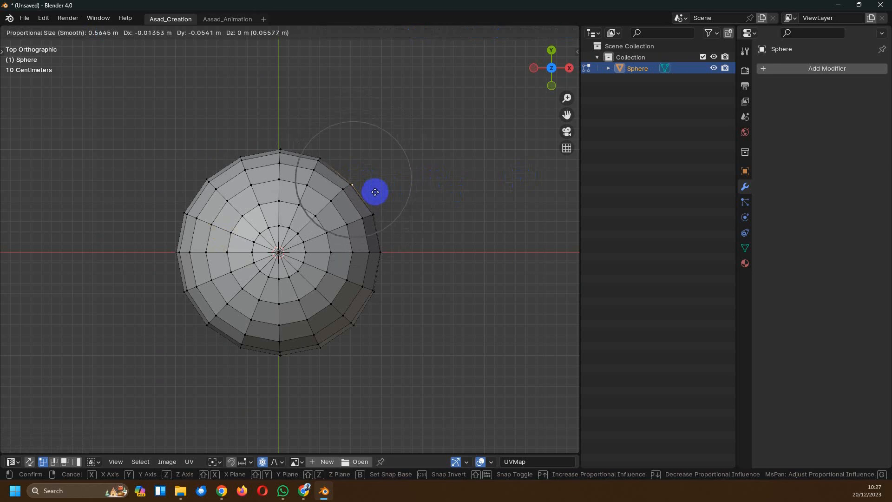
scroll(376, 192, "down", 2)
scroll(375, 192, "down", 4)
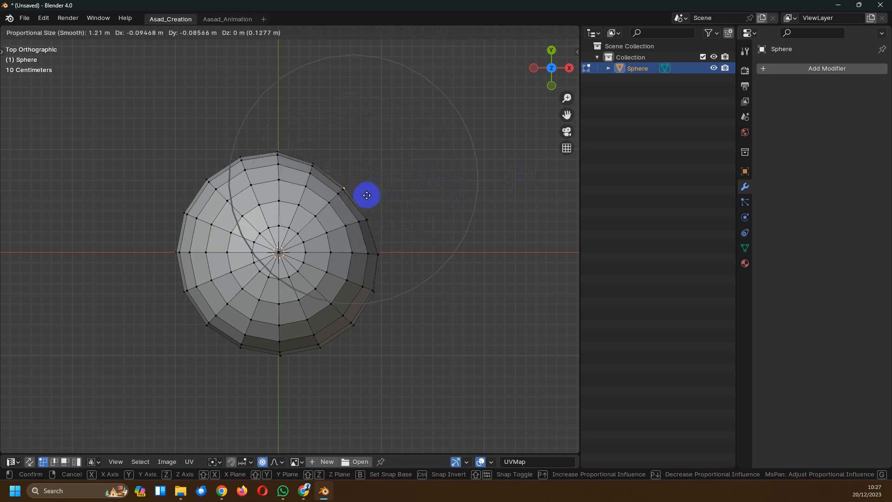
left_click(369, 195)
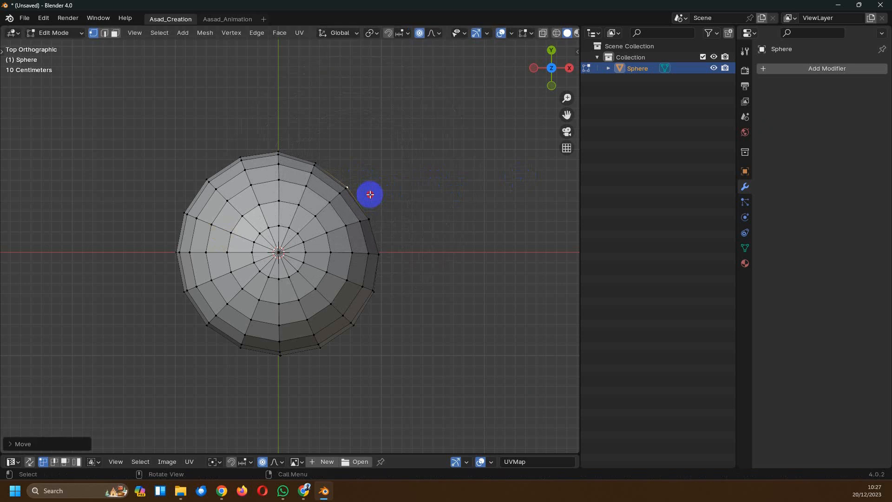
Step: In top view, pull the outermost -Y vertex slightly inward toward +Y, and nudge the outer vertex between -X and +Y slightly inward
left_click(281, 356)
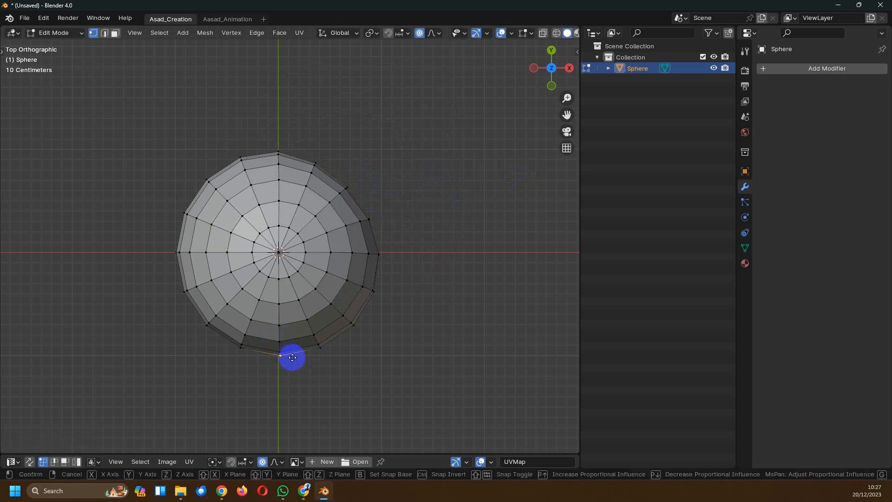
key("g")
left_click(291, 350)
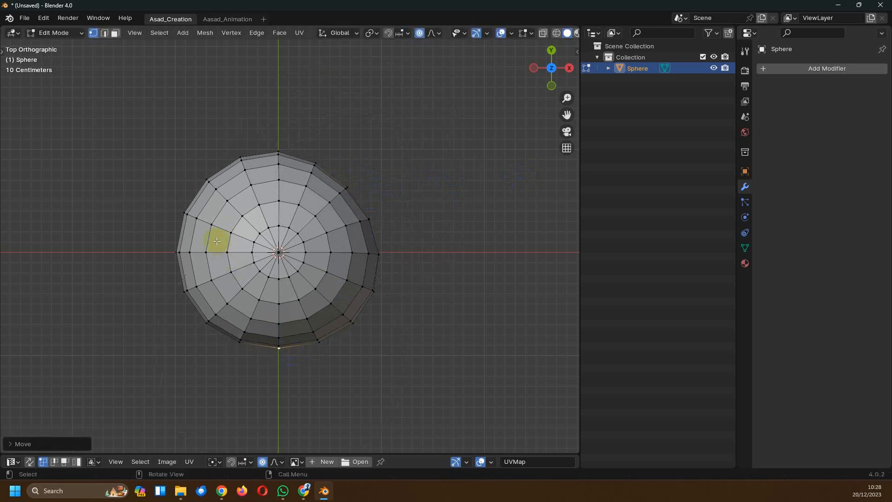
left_click_drag(181, 214, 185, 217)
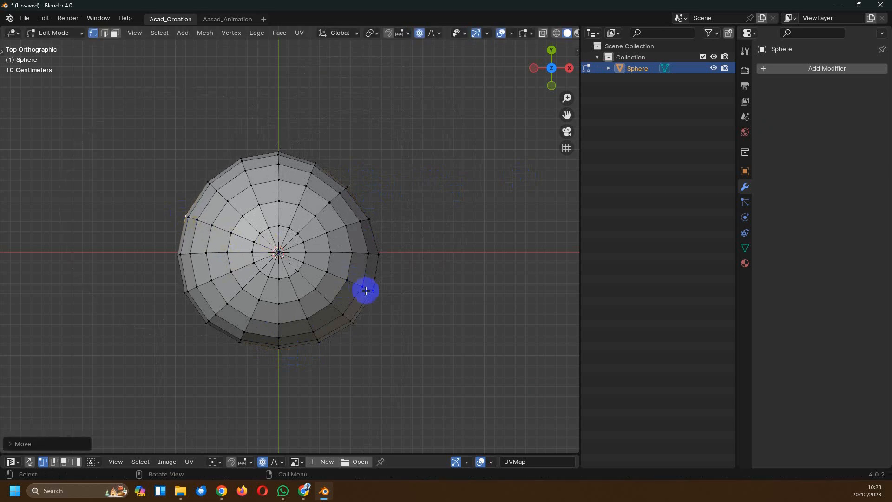
key("KP_1")
scroll(353, 203, "down", 2)
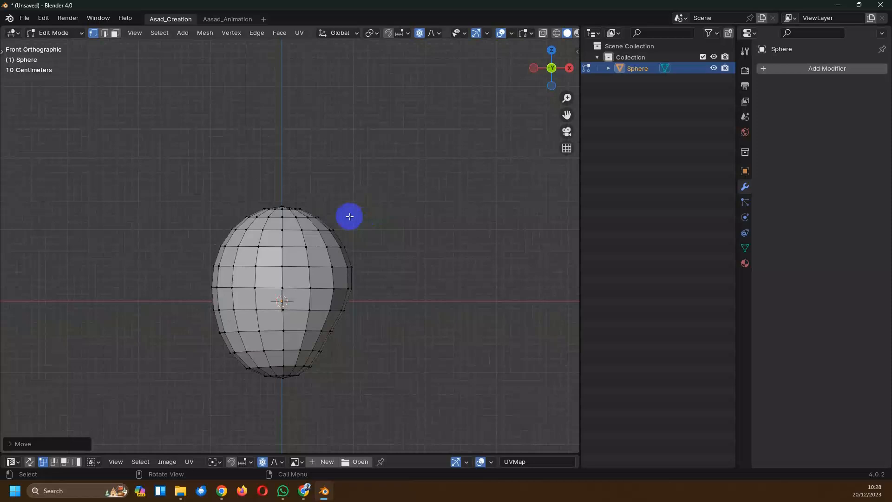
Step: In front view, nudge an upper +X outline vertex slightly outward and down, and the upper -X outline vertex slightly outward, with proportional editing
scroll(349, 216, "up", 4)
mouse_move(340, 196)
left_mouse_down()
mouse_move(360, 197)
mouse_move(344, 203)
left_mouse_up()
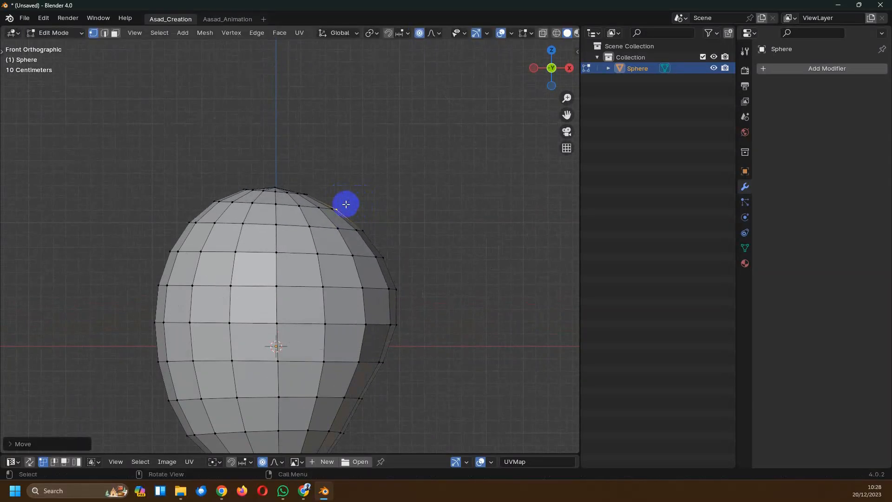
left_click_drag(170, 249, 166, 247)
scroll(307, 223, "down", 1)
middle_click_drag(335, 227, 339, 196, "shift")
scroll(357, 219, "up", 1)
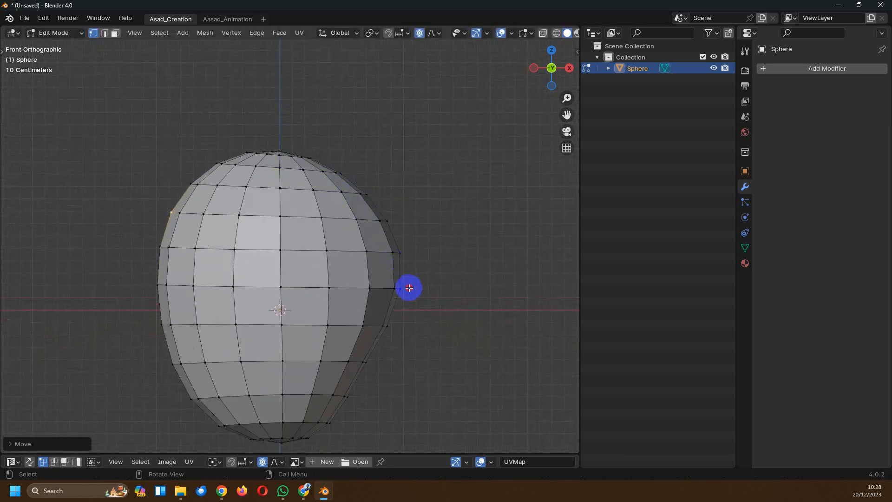
Step: Pull the +X side vertex just above the origin slightly inward and up, and push the -X side vertex just below it slightly outward and down
left_click_drag(409, 287, 402, 282)
middle_click_drag(332, 348, 349, 238, "shift")
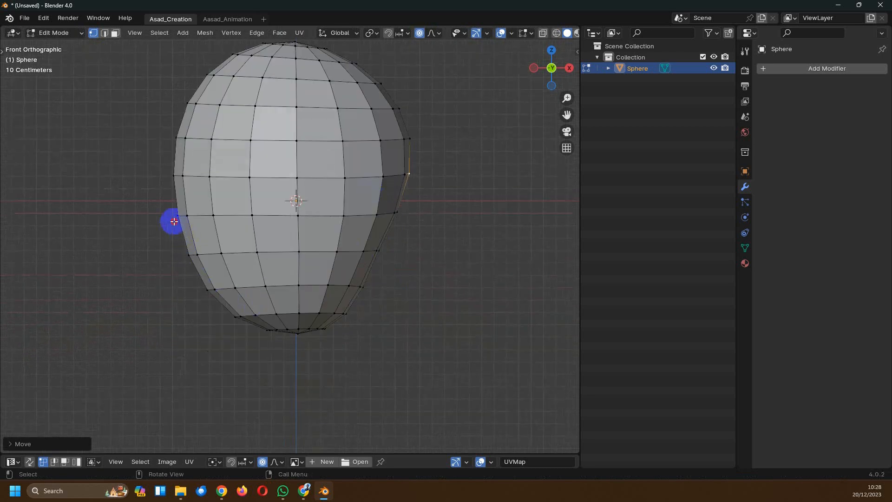
left_click_drag(174, 222, 171, 227)
scroll(411, 175, "down", 3)
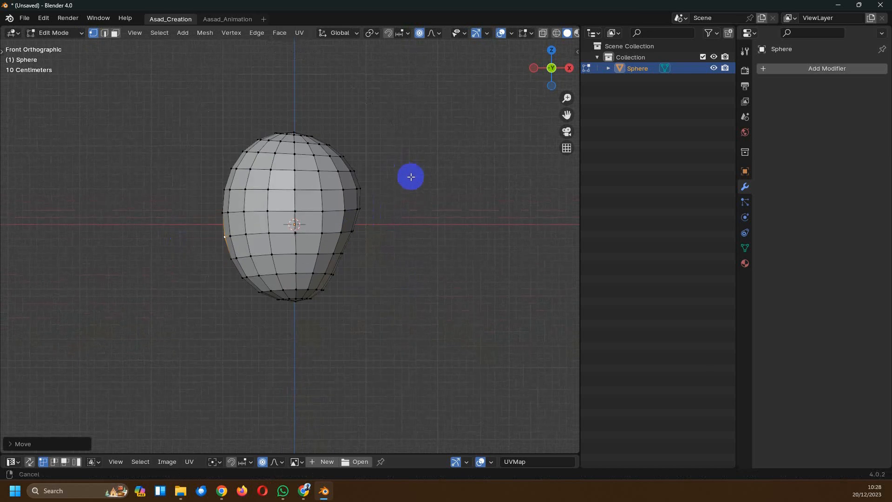
Step: Return to Object Mode and apply Shade Smooth to the sphere
key("Tab")
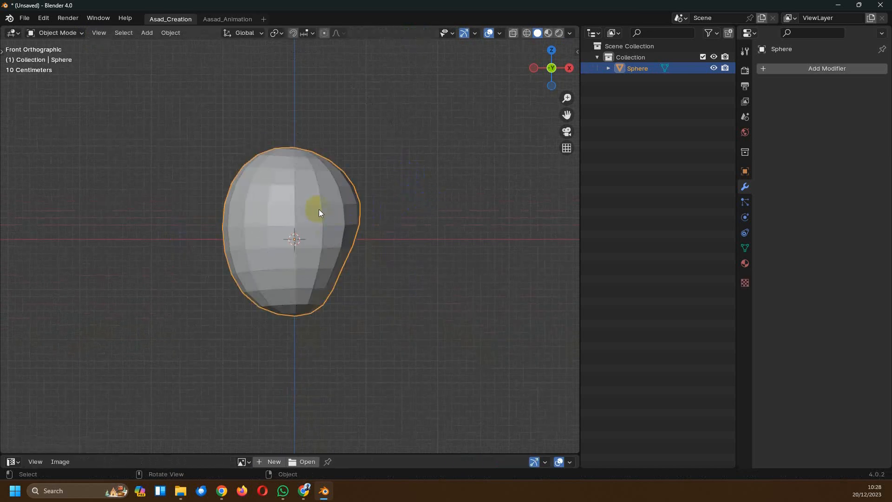
right_click(311, 184)
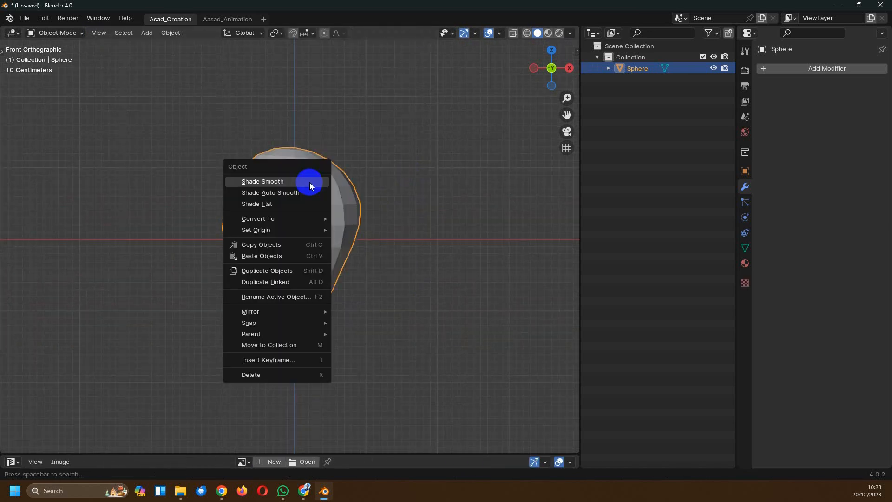
left_click(310, 182)
mouse_move(378, 206)
middle_mouse_down()
mouse_move(319, 265)
mouse_move(241, 253)
mouse_move(350, 267)
mouse_move(341, 235)
mouse_move(376, 197)
middle_mouse_up()
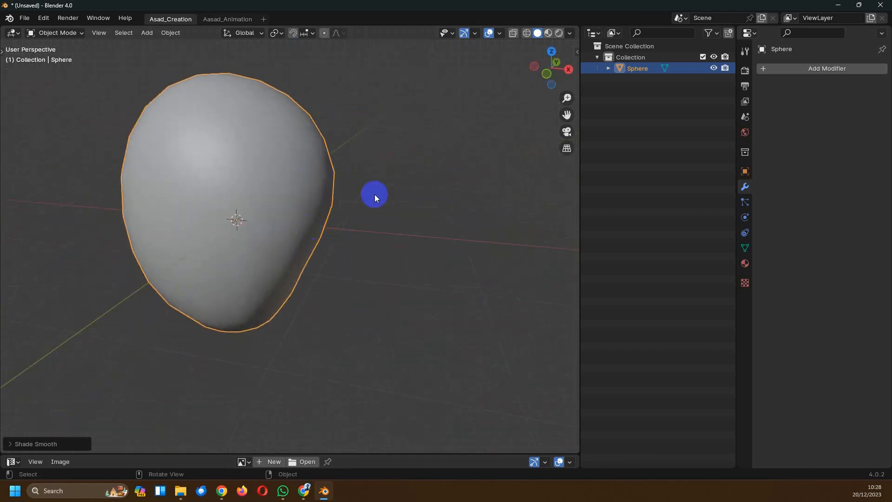
Step: Add a Subdivision Surface modifier to the sphere
left_click(806, 70)
left_click(776, 80)
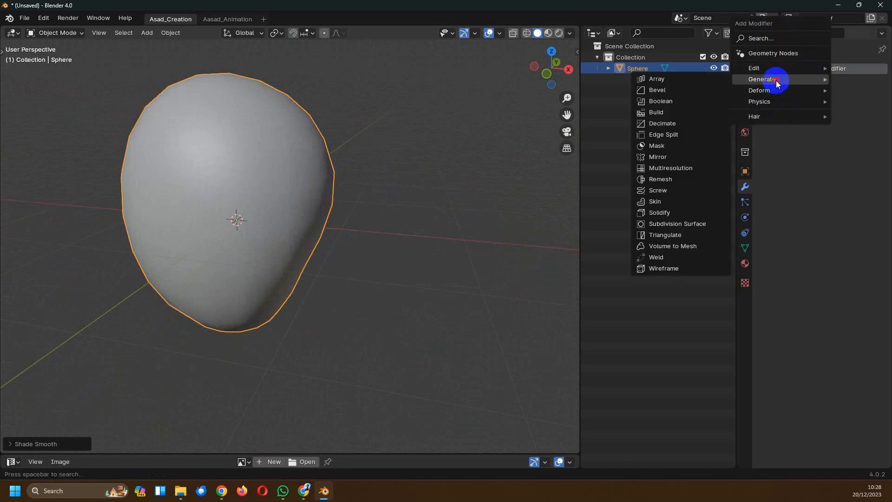
left_click(677, 224)
scroll(454, 269, "down", 4)
middle_click_drag(428, 235, 368, 275)
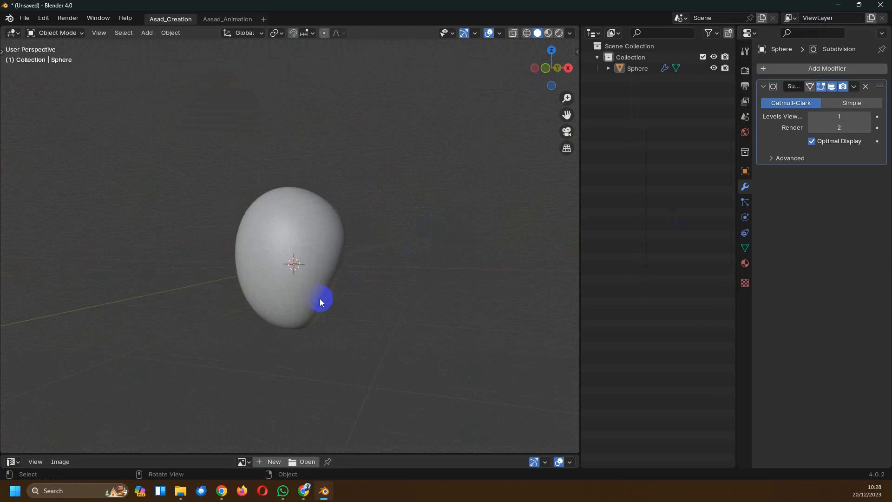
Step: In Edit Mode front view, move the lower +X side vertex about 0.07 m toward -X with a 1 m proportional radius
key("Tab")
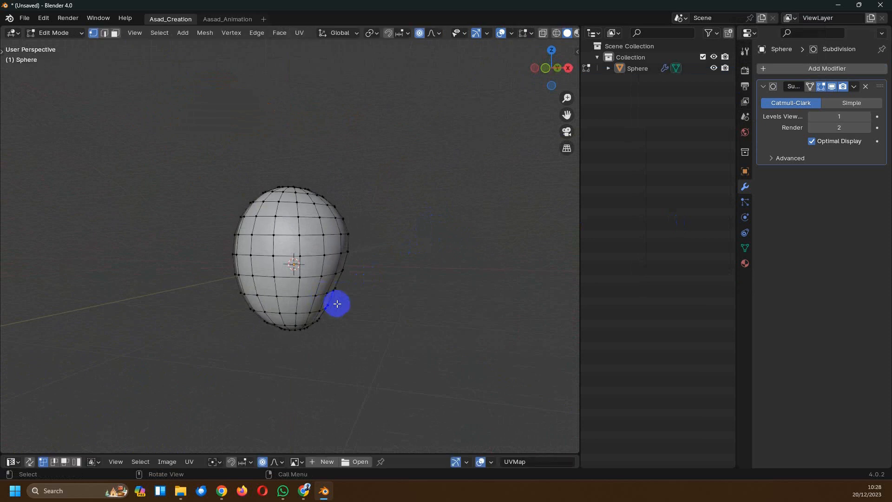
key("KP_1")
scroll(336, 302, "up", 4)
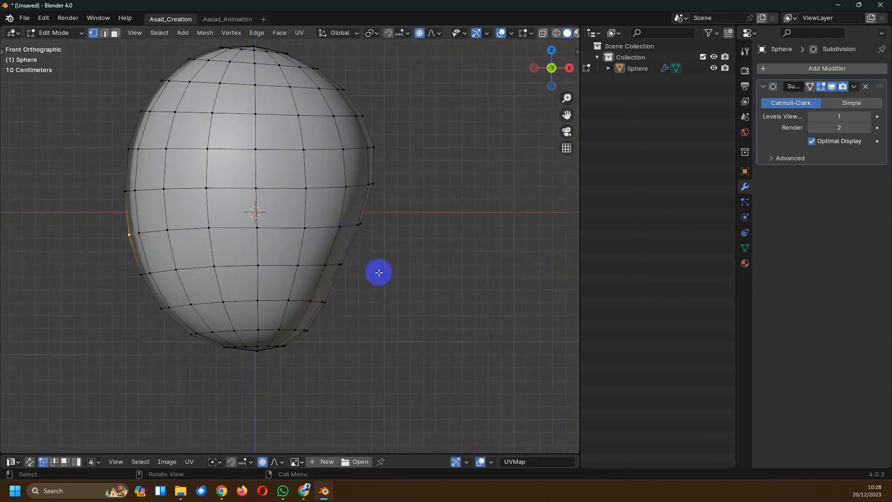
key("KP_3")
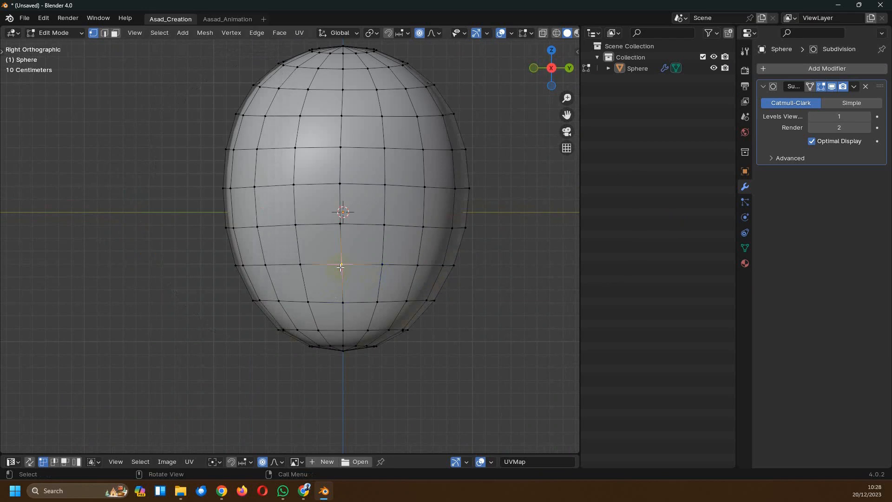
key("KP_1")
scroll(350, 280, "up", 2)
middle_click_drag(362, 277, 360, 247, "shift")
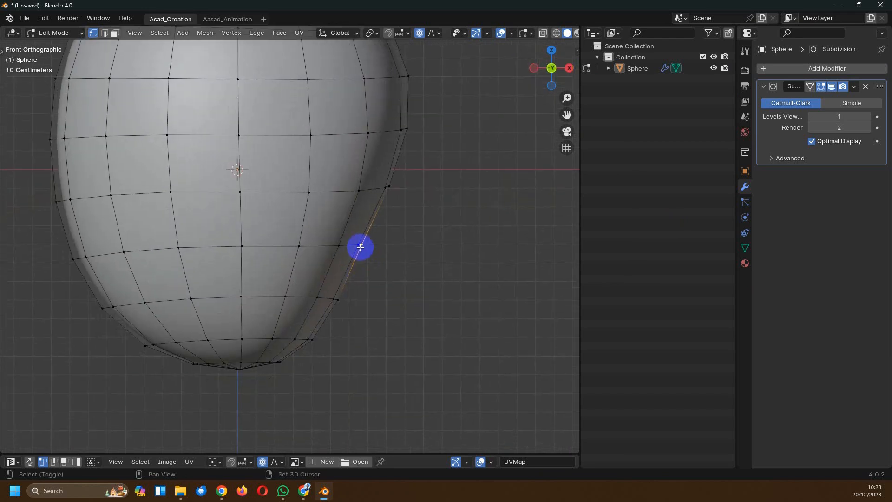
key("g")
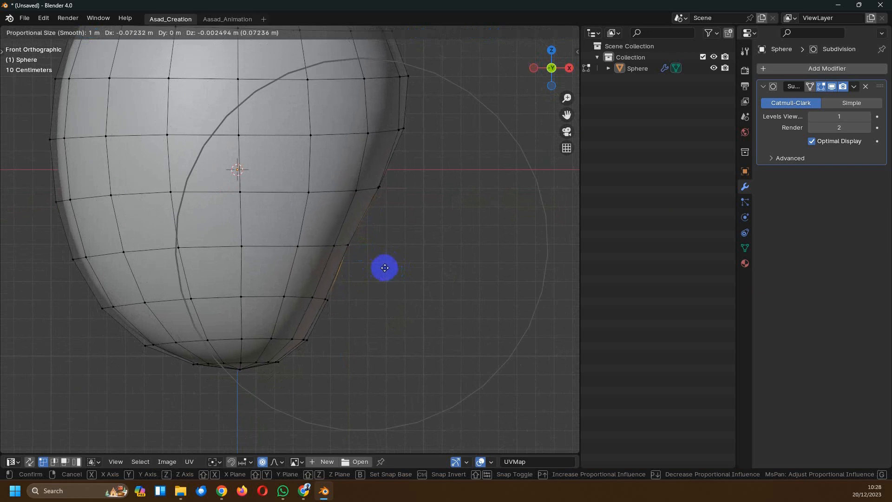
left_click(385, 267)
Step: Check the shape in Object Mode, and move the same lower +X vertex about 0.05 m outward along X with a 0.75 m proportional radius
scroll(389, 266, "down", 3)
key("Tab")
key("Tab")
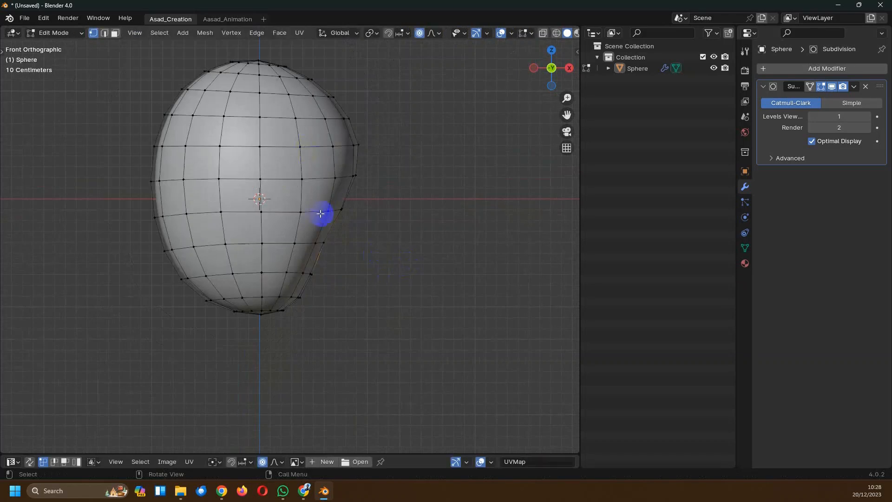
key("Tab")
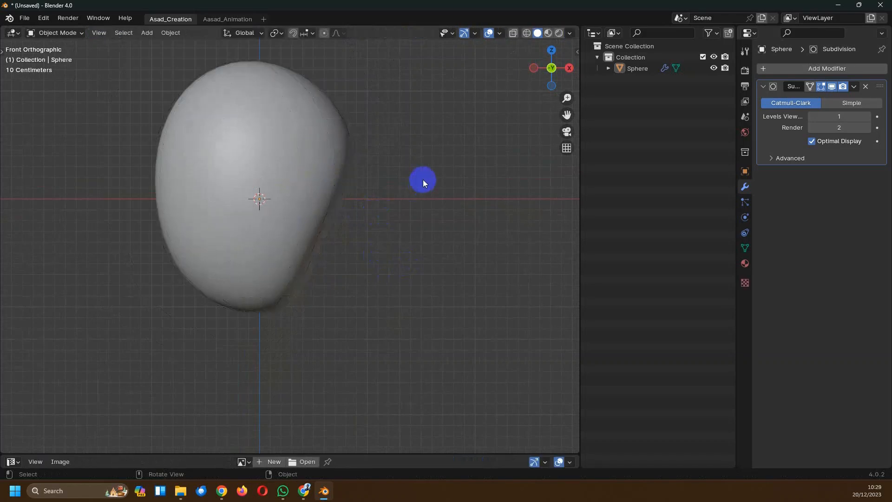
middle_click_drag(423, 181, 390, 244)
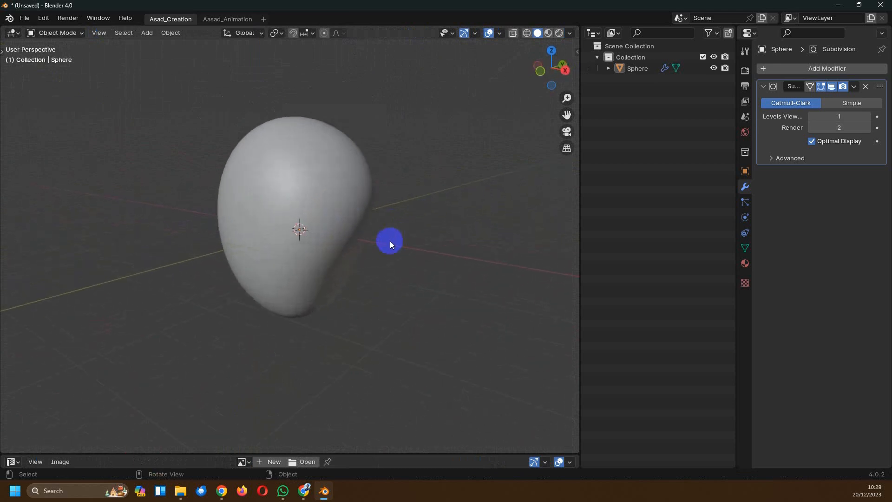
key("Tab")
scroll(384, 253, "up", 3)
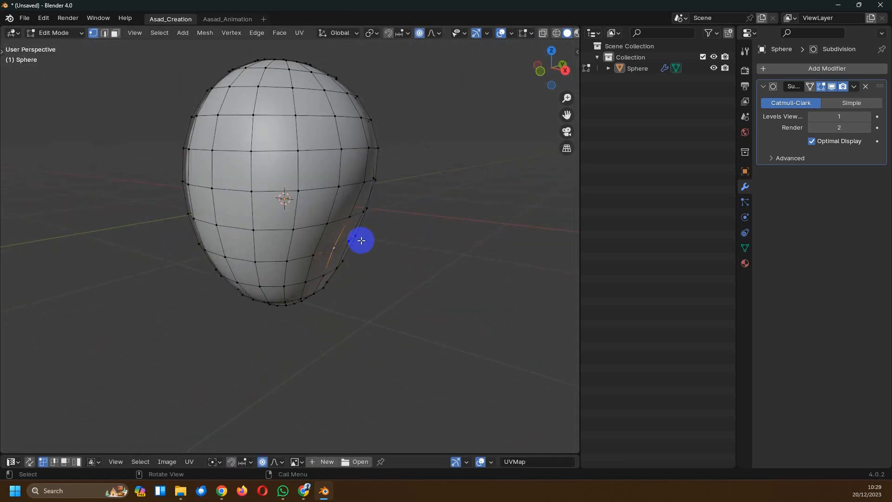
key("g")
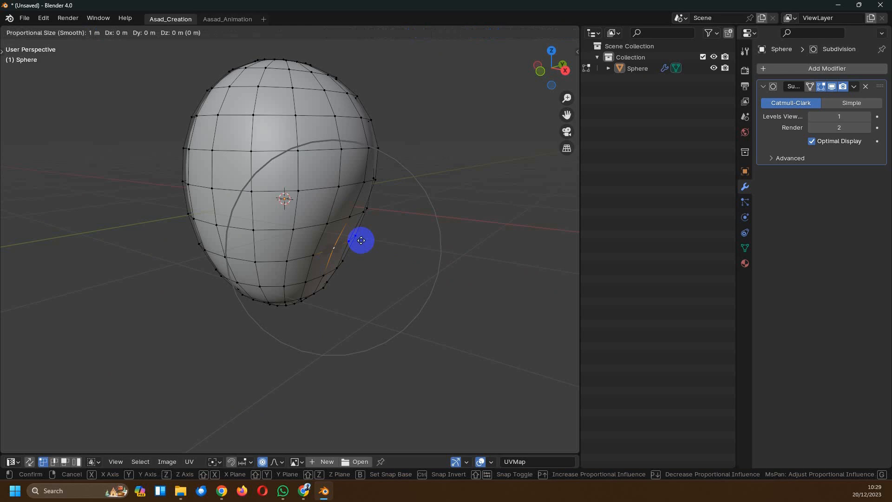
key("x")
scroll(364, 240, "down", 1)
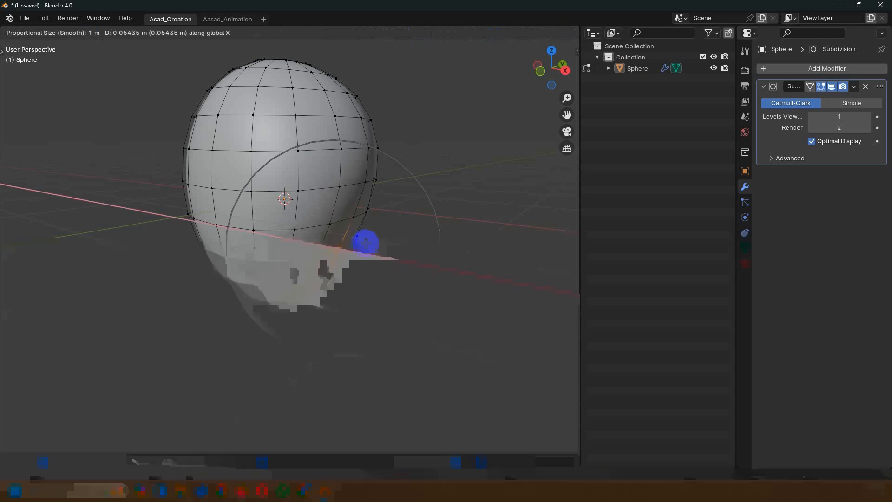
scroll(366, 243, "up", 4)
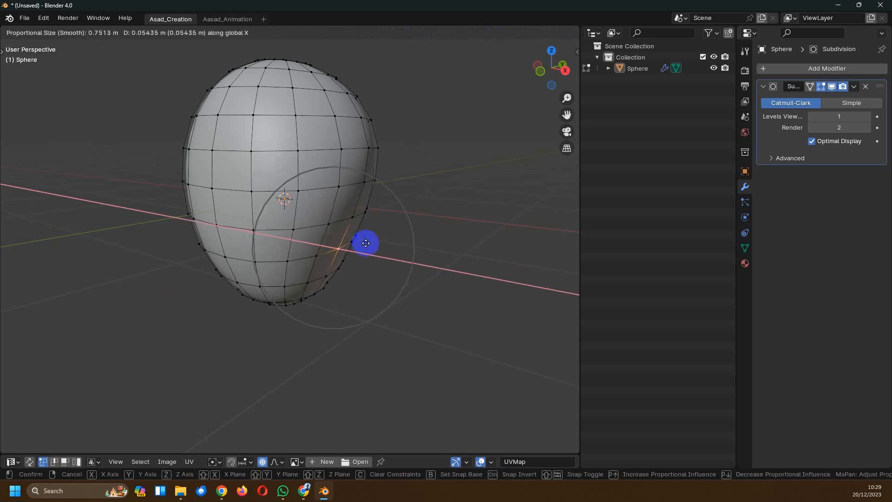
left_click(366, 243)
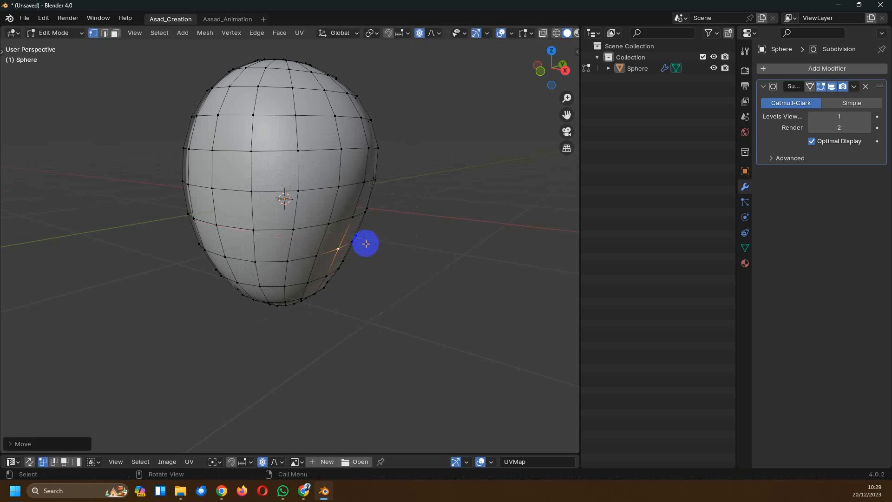
Step: In front view, move the same vertex about 0.06 m toward -X and 0.03 m down with a 1.1 m proportional radius
key("KP_1")
middle_click_drag(366, 245, 363, 273, "ctrl")
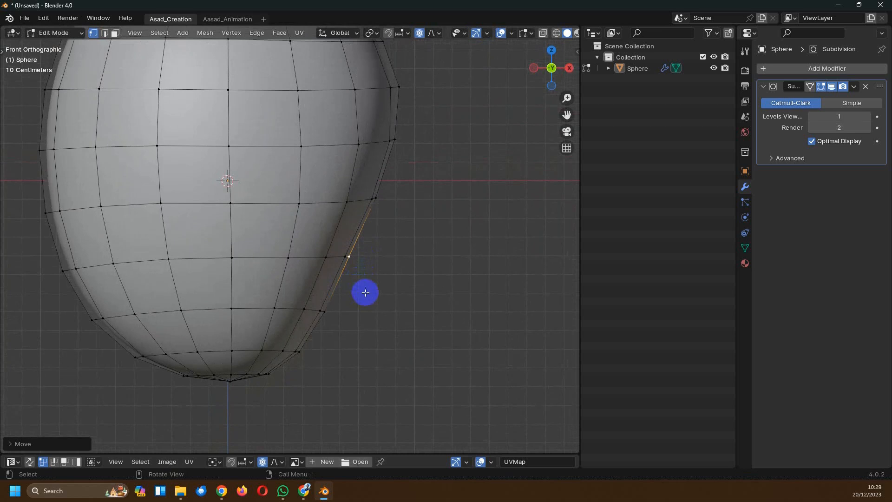
key("g")
scroll(368, 306, "down", 2)
scroll(368, 305, "up", 3)
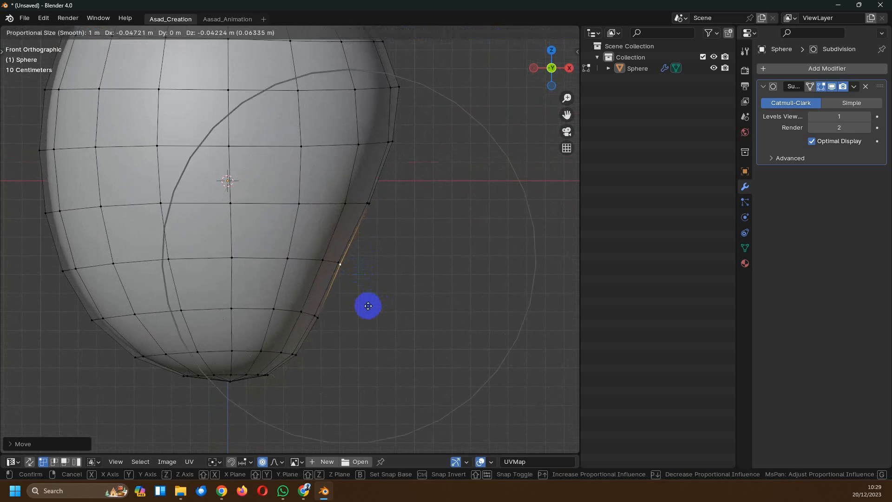
scroll(369, 304, "down", 5)
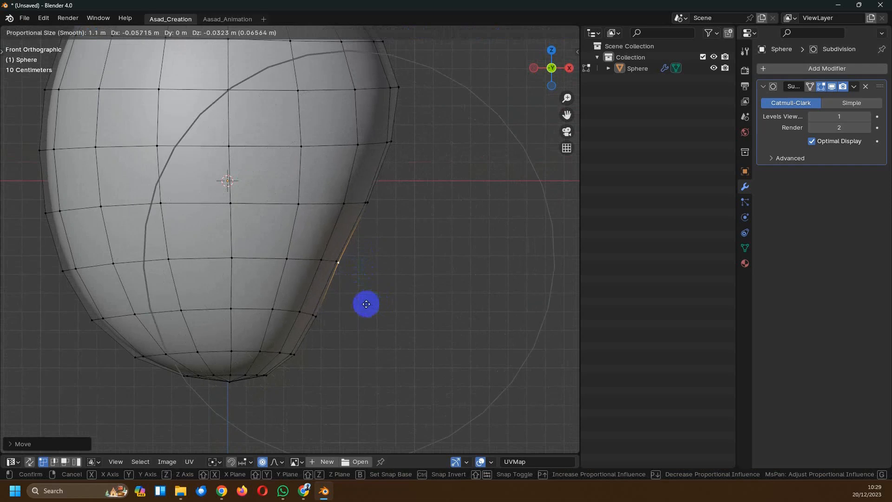
left_click(366, 304)
Step: Move the +X outline vertex just below the origin downward, keeping the 1.1 m proportional radius
scroll(372, 274, "down", 2)
scroll(335, 298, "up", 3)
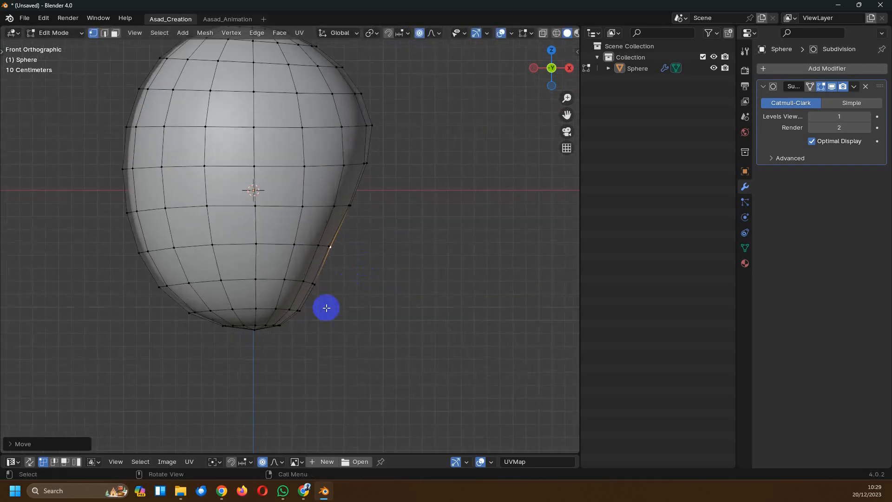
left_click(307, 340)
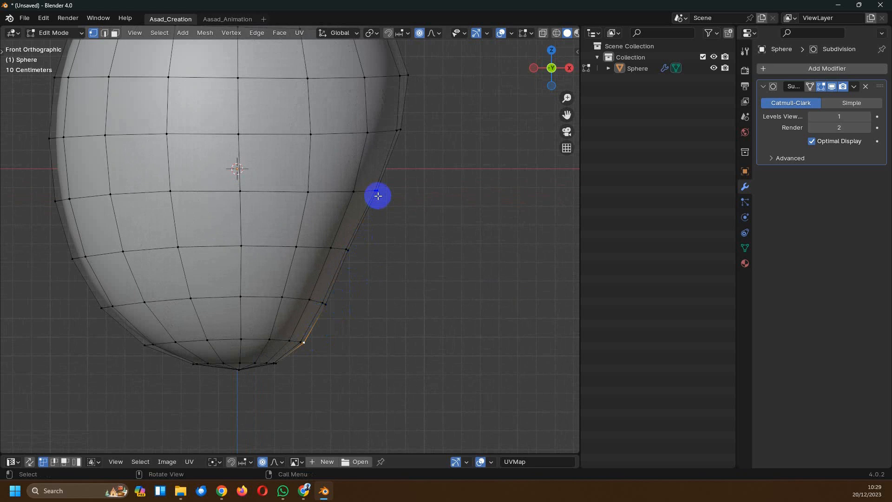
key("g")
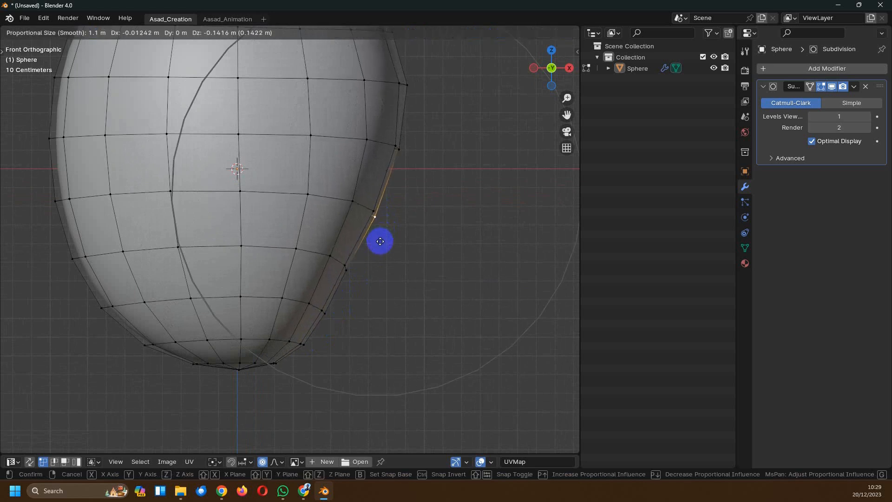
left_click(384, 237)
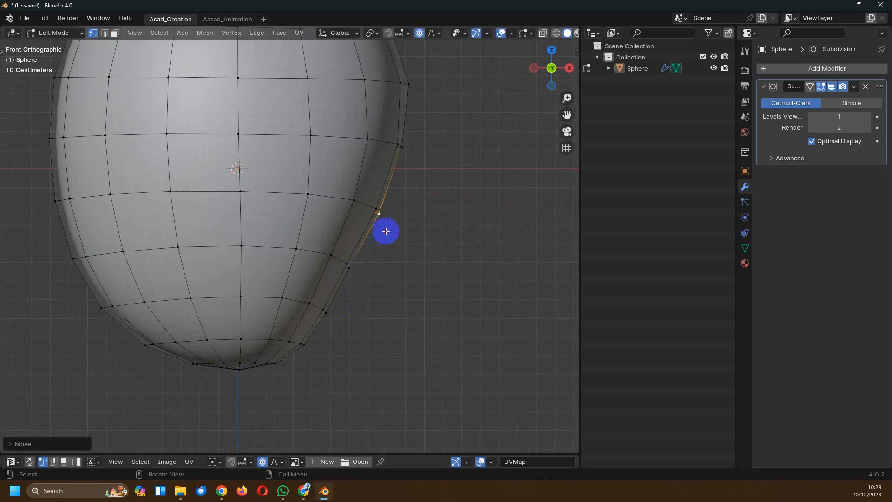
Step: Move the +X outline vertex just above the origin about 0.04 m outward and 0.01 m down with a 1.61 m proportional radius
scroll(382, 225, "down", 4)
scroll(380, 230, "up", 2)
left_click(372, 185)
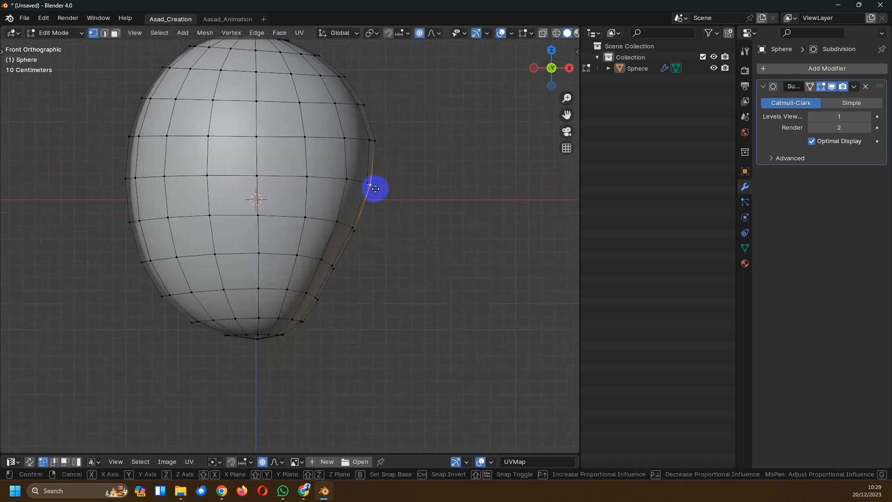
key("g")
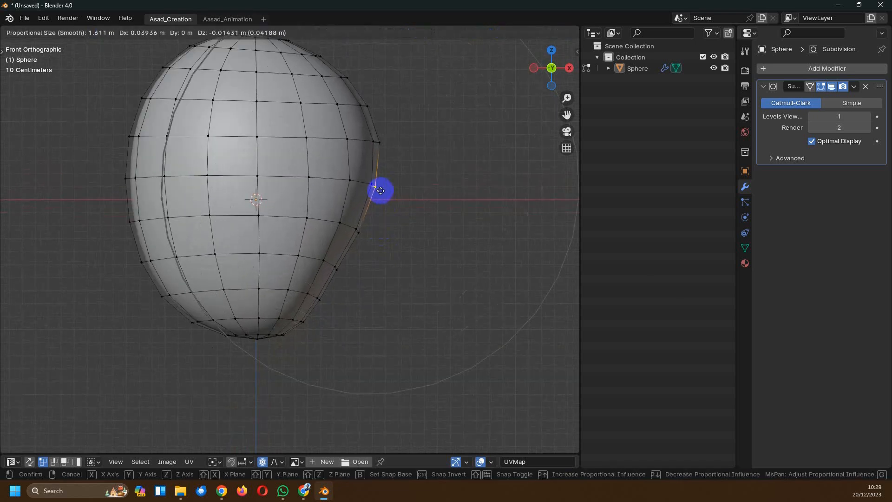
left_click(380, 191)
Step: Flatten the crown by moving the top pole vertex about 0.06 m down with a 0.68 m proportional radius
scroll(362, 191, "down", 2)
scroll(362, 192, "up", 1)
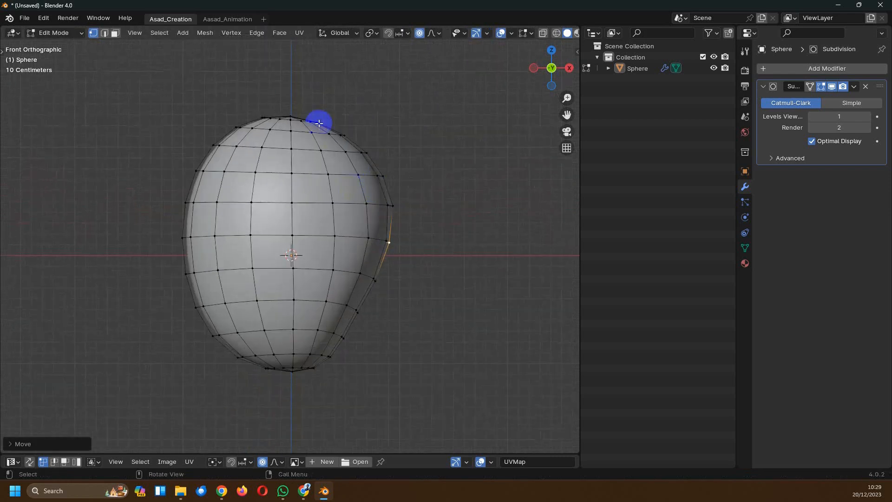
left_click(291, 116)
key("g")
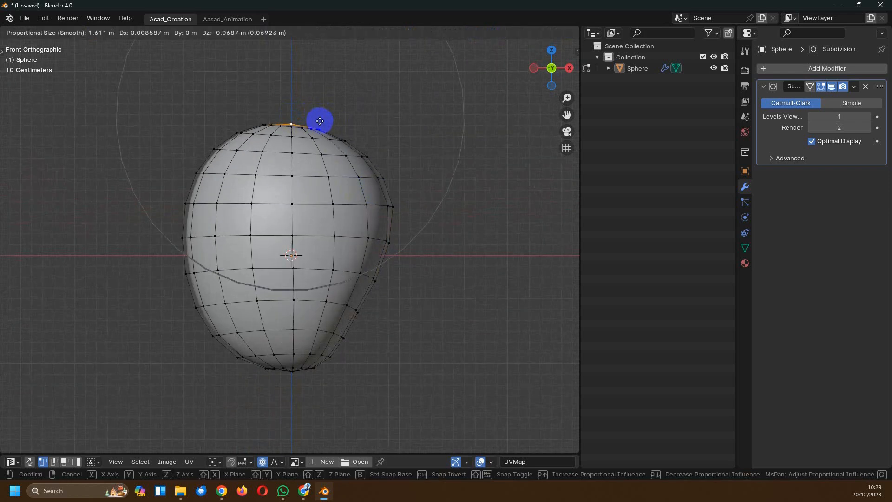
scroll(320, 121, "up", 9)
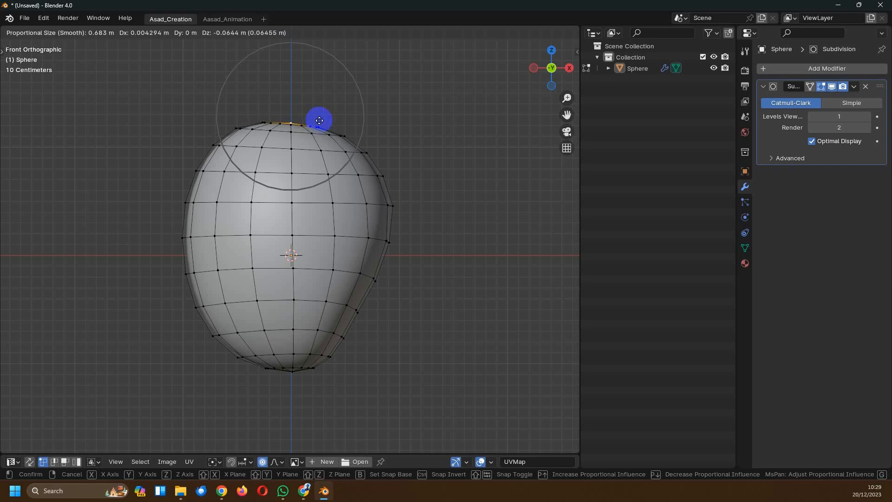
left_click(319, 121)
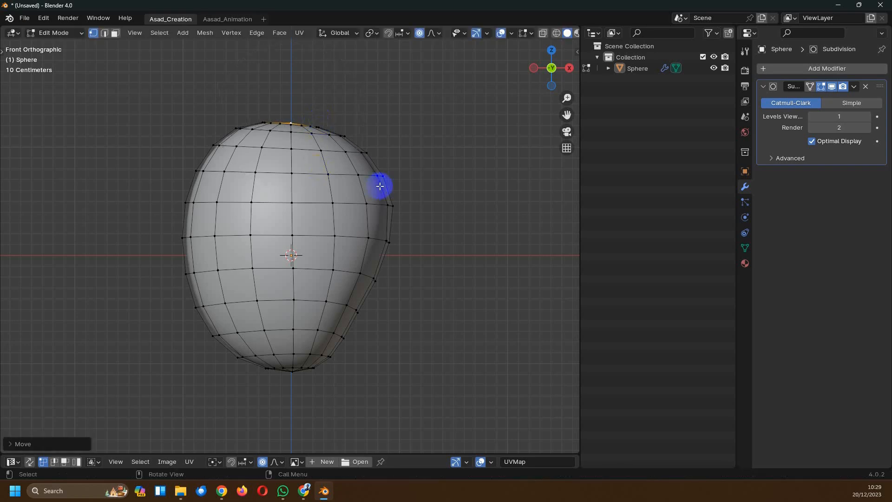
Step: Nudge the lower outline vertex on the -Y side slightly inward and up with a 0.68 m proportional radius
middle_click_drag(437, 183, 382, 230)
scroll(322, 183, "up", 4)
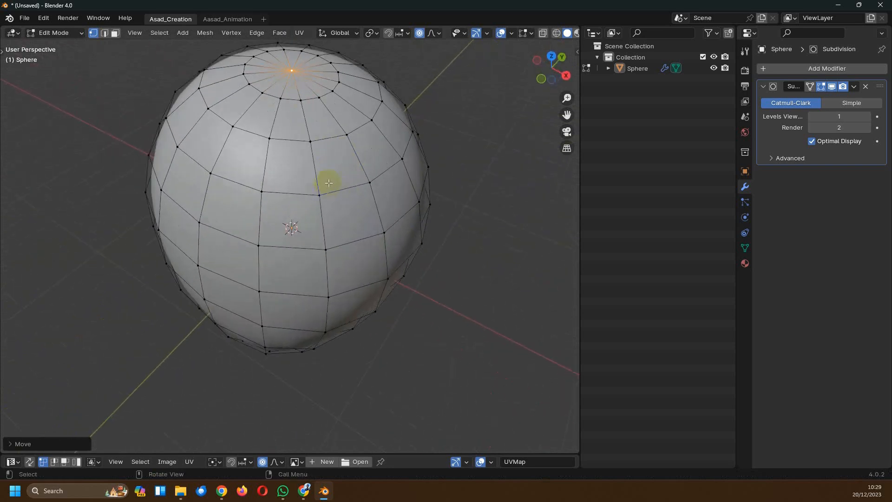
scroll(393, 179, "down", 3)
mouse_move(407, 172)
middle_mouse_down()
mouse_move(358, 213)
mouse_move(361, 201)
mouse_move(396, 224)
mouse_move(360, 187)
mouse_move(298, 156)
mouse_move(375, 189)
mouse_move(296, 216)
mouse_move(237, 212)
mouse_move(249, 193)
mouse_move(338, 167)
mouse_move(408, 191)
mouse_move(336, 213)
mouse_move(241, 207)
mouse_move(442, 213)
mouse_move(277, 209)
mouse_move(302, 246)
mouse_move(284, 259)
middle_mouse_up()
key("Tab")
key("Tab")
scroll(303, 247, "up", 2)
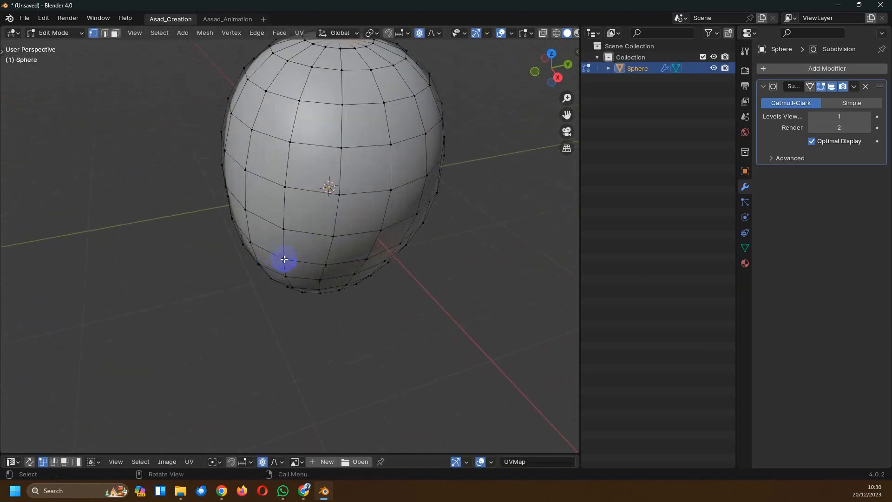
key("g")
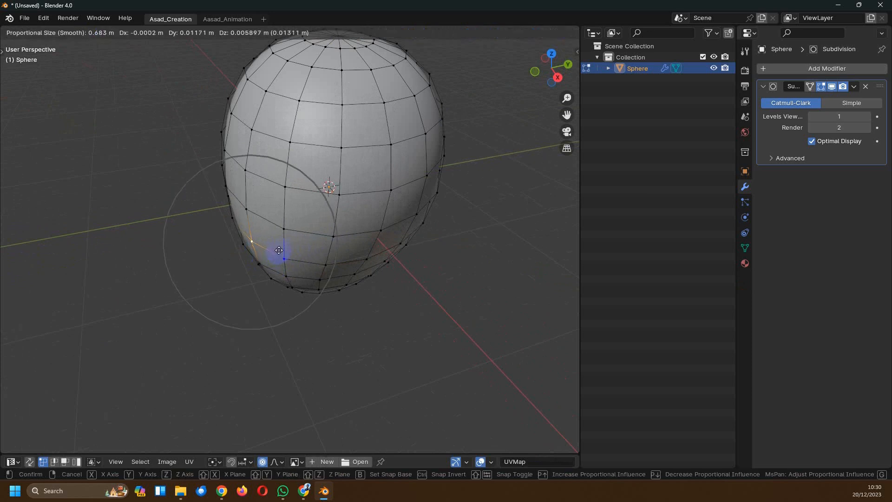
left_click(281, 243)
scroll(324, 247, "down", 3)
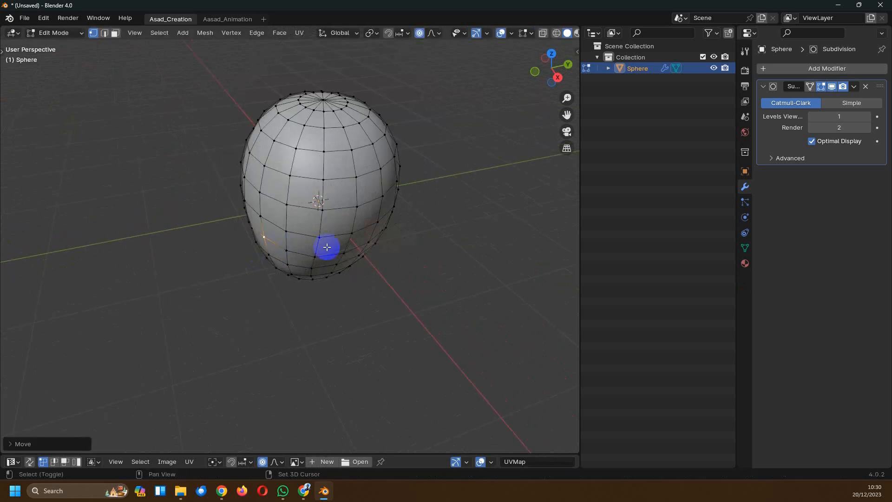
Step: Nudge one side vertex on the lower +Y side and one near the base on the -Y side slightly with proportional editing
middle_click_drag(334, 246, 378, 252)
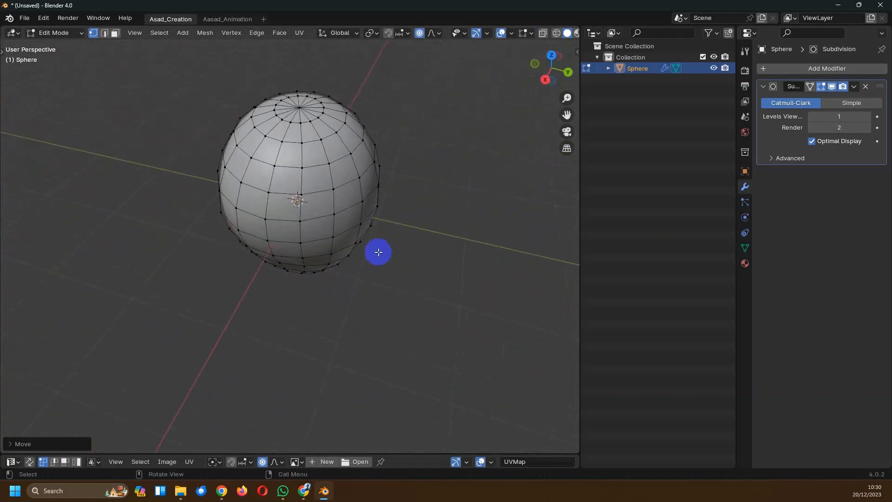
left_click_drag(361, 225, 338, 225)
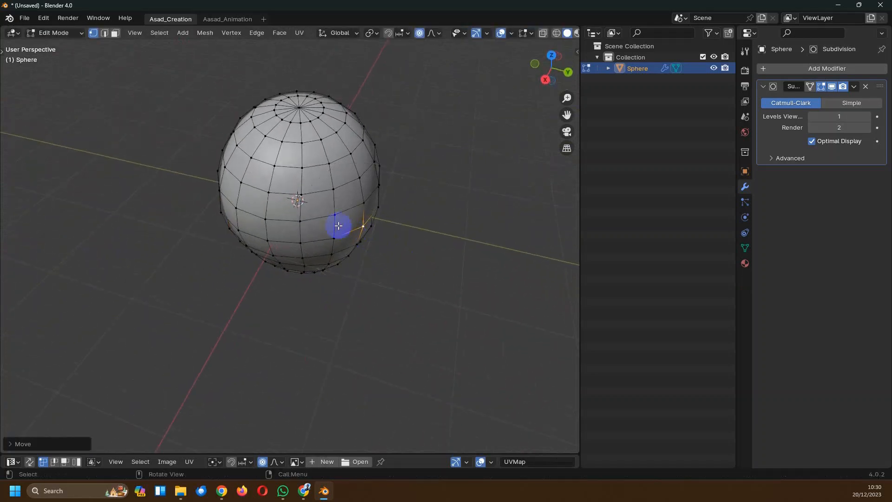
mouse_move(339, 225)
middle_mouse_down()
mouse_move(353, 209)
mouse_move(357, 219)
mouse_move(346, 209)
mouse_move(390, 216)
mouse_move(374, 239)
mouse_move(354, 225)
middle_mouse_up()
key("Tab")
key("Tab")
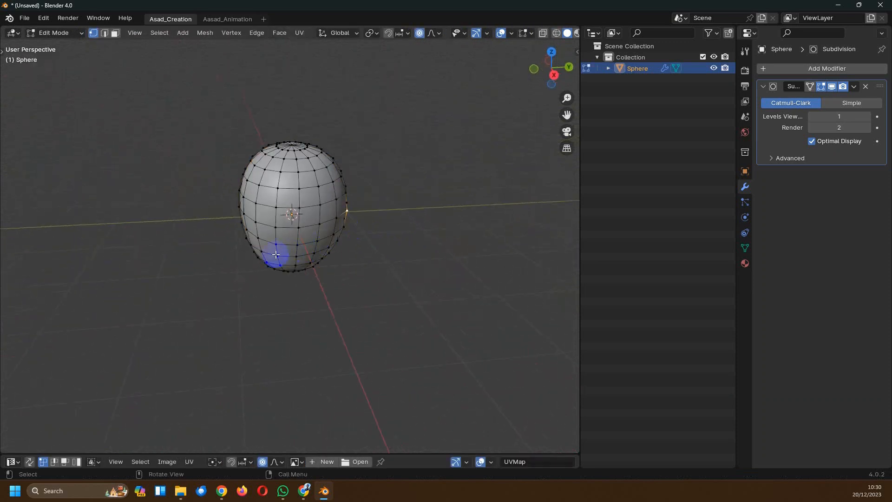
left_click_drag(262, 256, 270, 257)
key("Tab")
Step: Examine the form from the front and sides, comparing the smooth surface in Object Mode with the mesh in Edit Mode
middle_click_drag(327, 259, 480, 239)
scroll(438, 266, "down", 3)
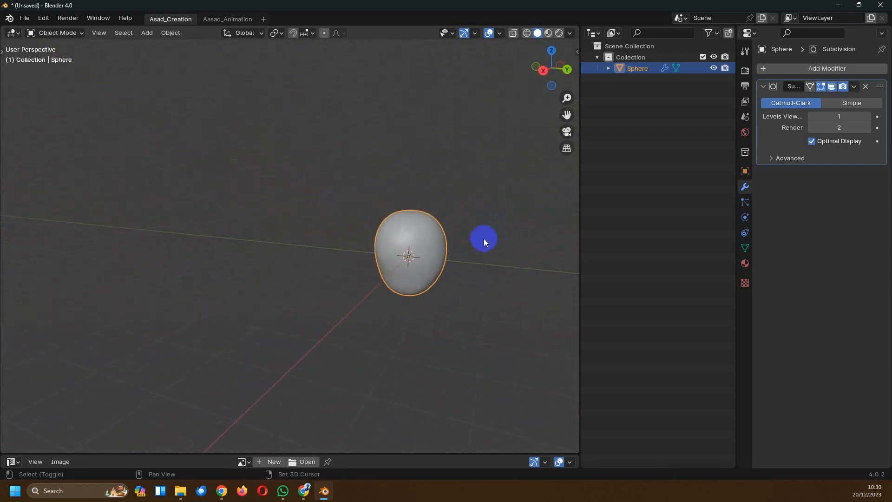
scroll(480, 239, "up", 2)
mouse_move(344, 231)
middle_mouse_down()
mouse_move(438, 226)
mouse_move(366, 217)
mouse_move(376, 231)
mouse_move(272, 217)
middle_mouse_up()
left_click(271, 216)
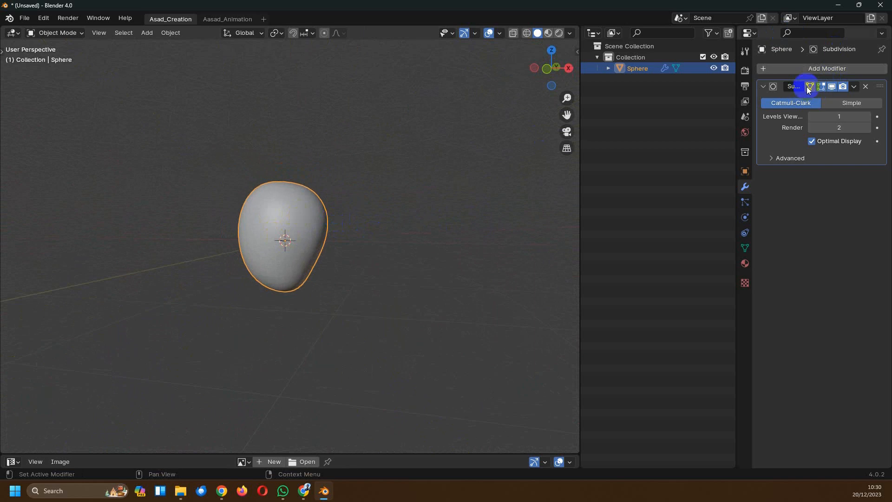
key("Tab")
middle_click_drag(358, 165, 341, 180)
scroll(341, 176, "up", 1)
key("Tab")
middle_click_drag(392, 141, 355, 173, "shift")
key("Tab")
middle_click_drag(303, 199, 319, 140)
scroll(192, 235, "up", 3)
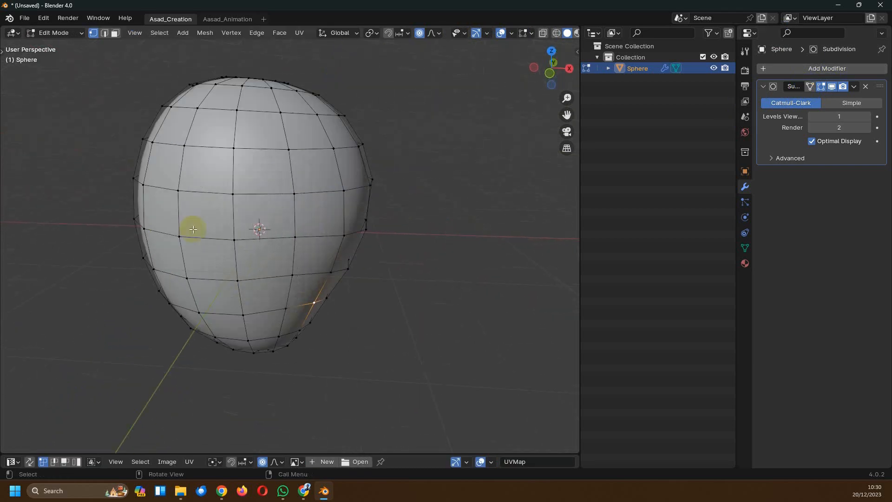
middle_click_drag(135, 167, 252, 228, "ctrl")
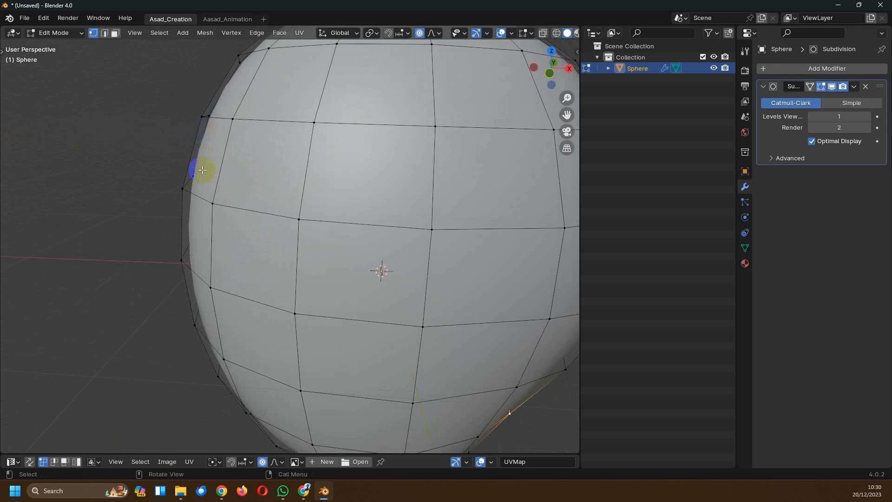
Step: Turn on the Subdivision modifier's On Cage option and inspect how the edit cage follows the smoothed surface
left_click(810, 86)
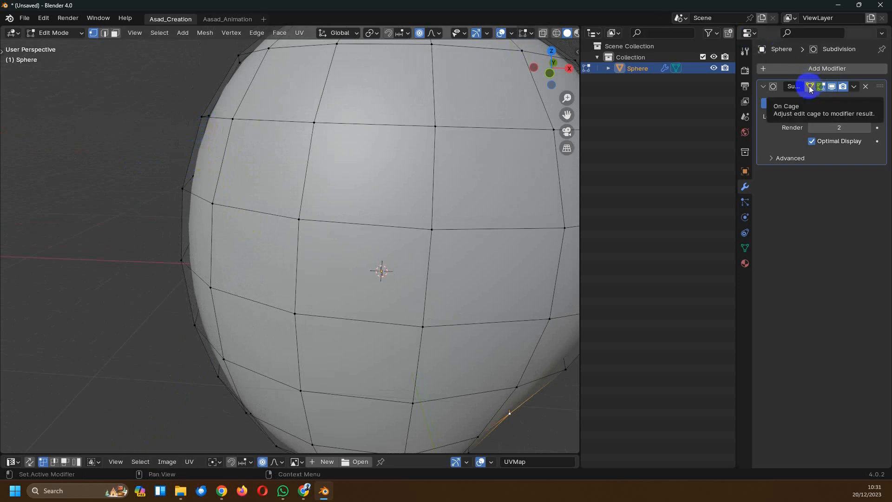
left_click(810, 86)
scroll(256, 160, "down", 5)
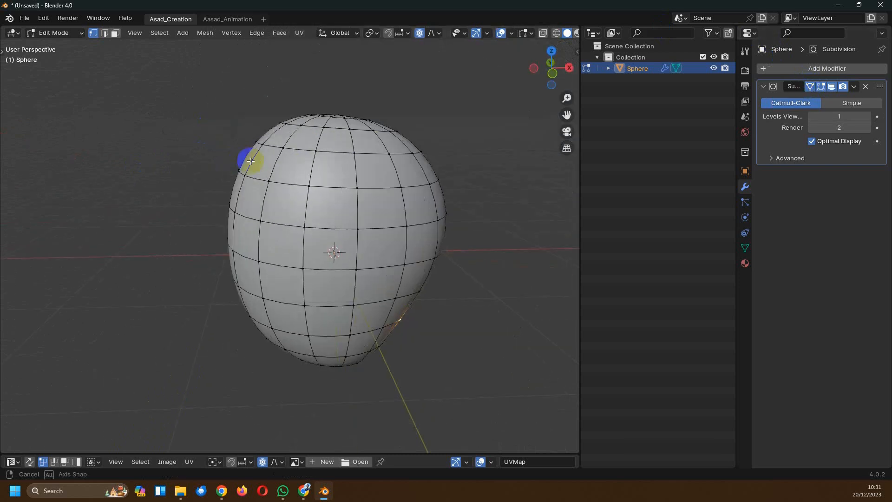
middle_click_drag(249, 160, 342, 223)
scroll(372, 218, "up", 3)
middle_click_drag(408, 215, 338, 219)
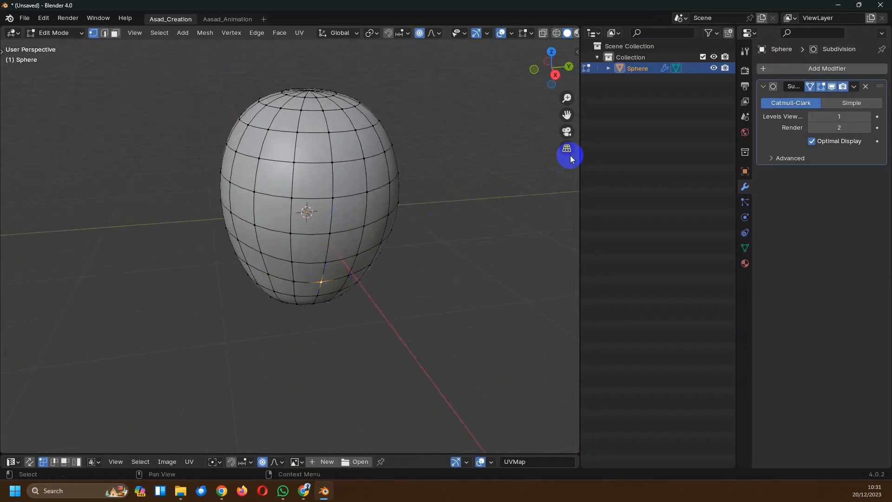
Step: Turn off On Cage and compare the form in Object Mode with the Subdivision modifier's viewport display off and on
left_click(842, 86)
left_click(824, 88)
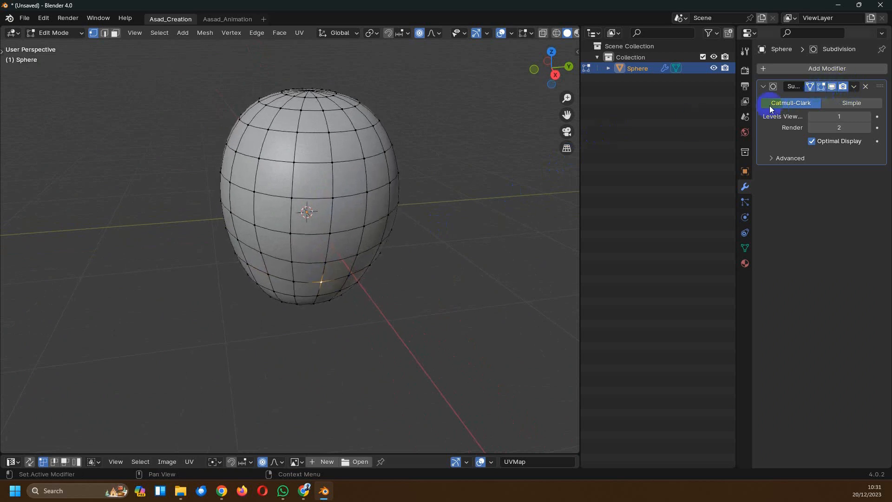
left_click(811, 86)
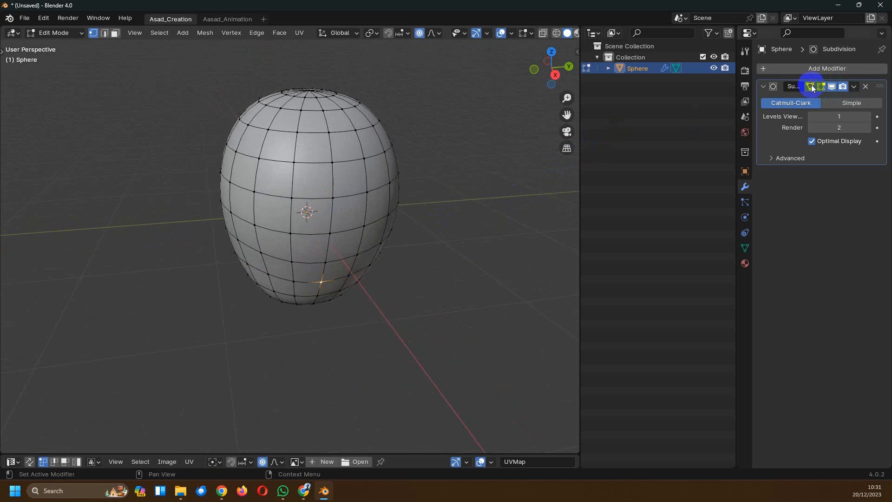
key("Tab")
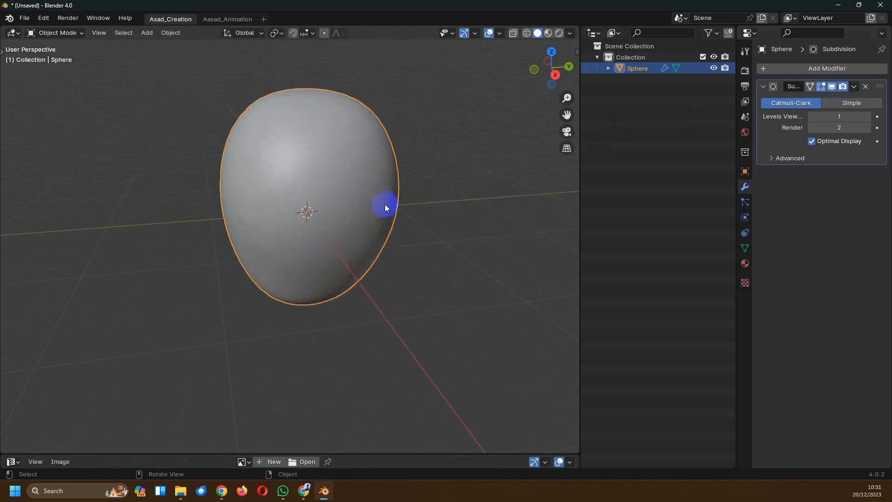
left_click(832, 87)
middle_click_drag(437, 162, 383, 190)
left_click(832, 86)
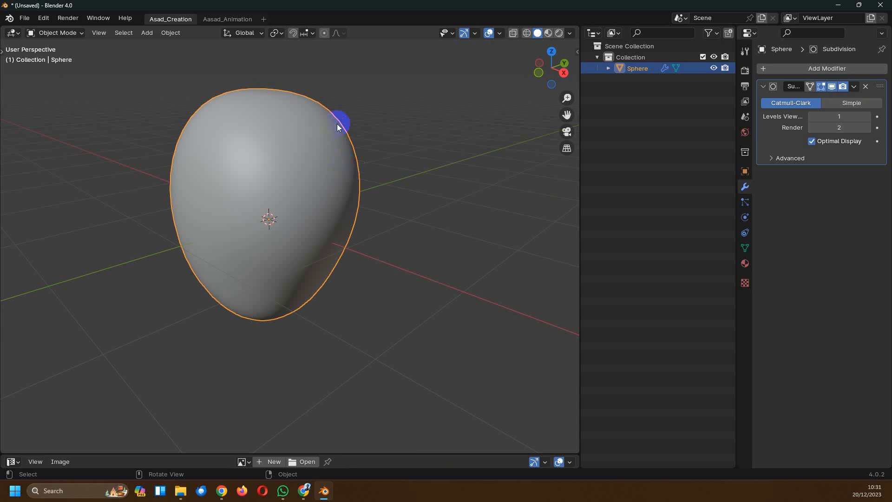
Step: Enter Edit Mode and enable the Subdivision modifier's On Cage option so the cage fits the smoothed surface
key("Tab")
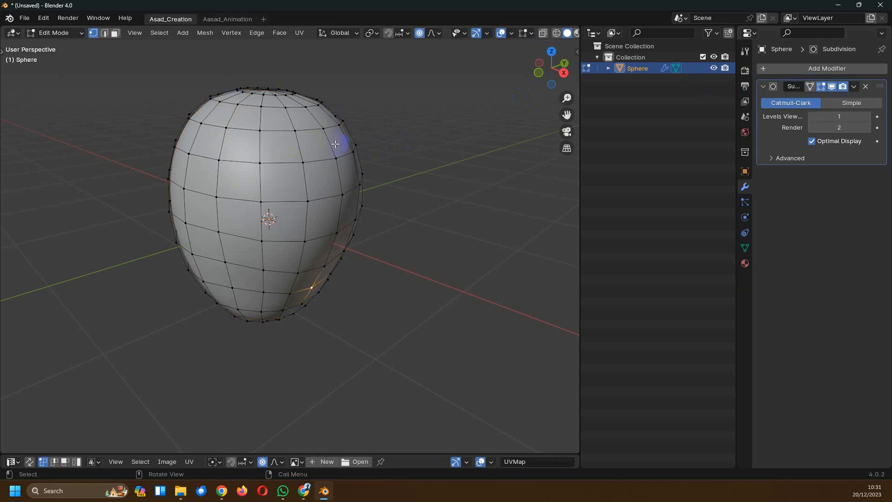
scroll(321, 142, "up", 3)
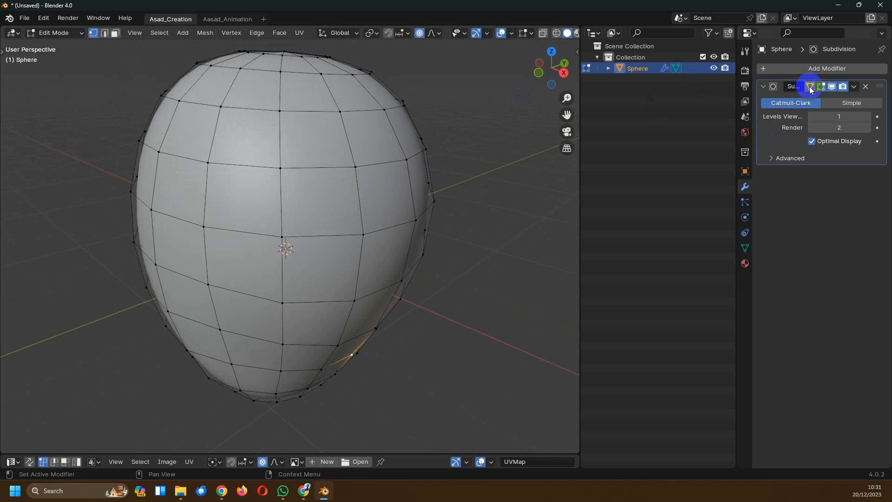
left_click(811, 87)
middle_click_drag(278, 217, 312, 211)
scroll(313, 215, "down", 2)
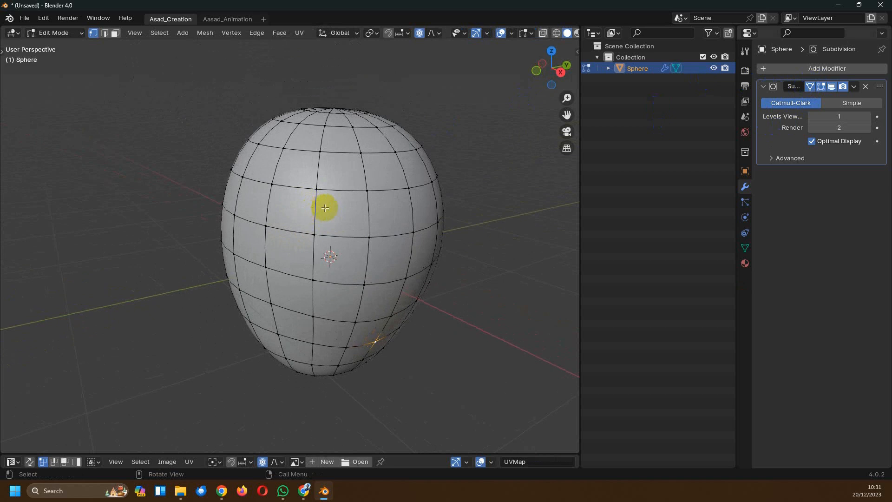
Step: Move the selected vertex near the base on the +X side about 0.01 m toward +Y with a 0.68 m proportional radius
middle_click_drag(326, 208, 324, 299)
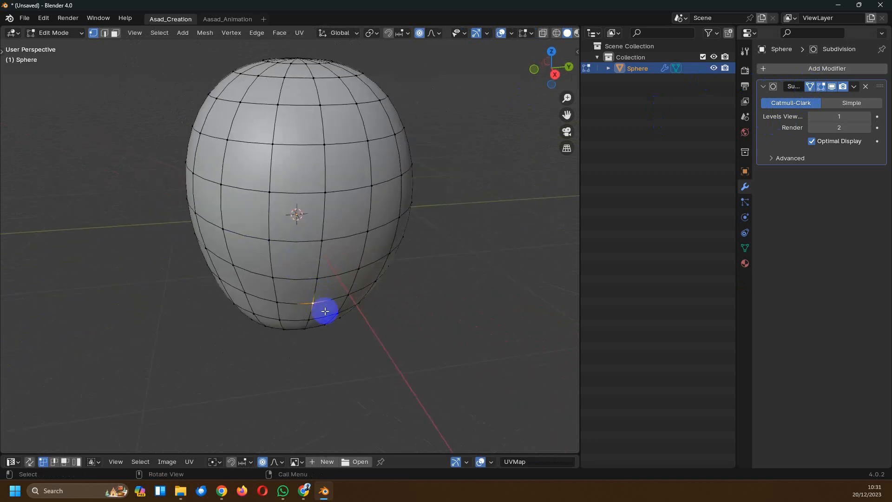
key("g")
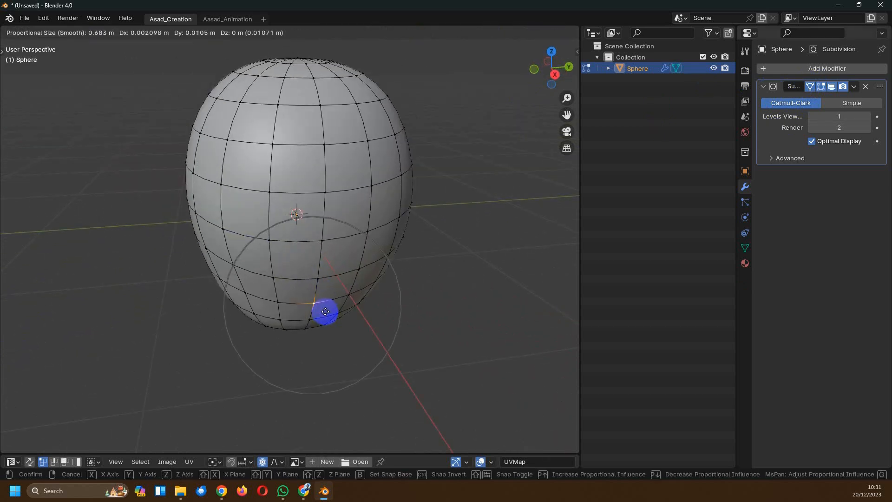
left_click(325, 312)
Step: Nudge a vertex low on the -Y face and one on the -Y outline near mid-height with the 0.68 m proportional radius
middle_click_drag(322, 313, 390, 318)
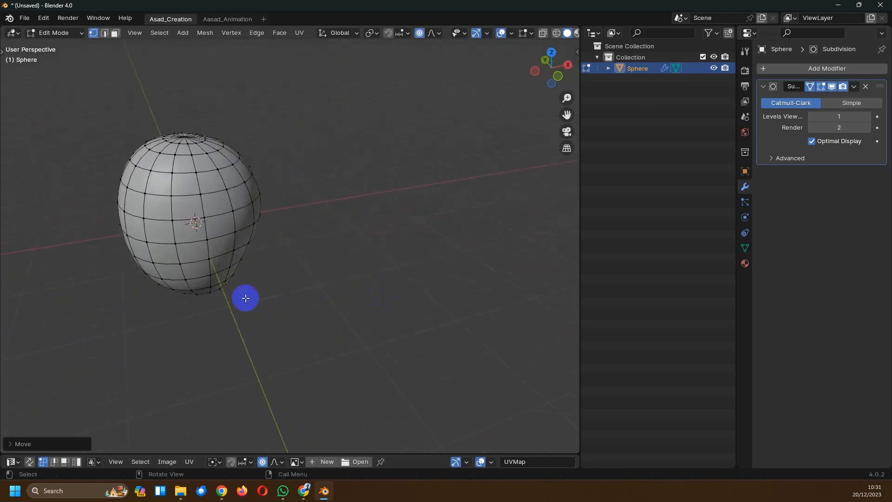
key("g")
left_click(219, 269)
middle_click_drag(223, 259, 255, 215)
key("g")
left_click(281, 240)
Step: Nudge the top pole vertex, and shift the upper +X side vertex about 0.01 m with the 0.68 m proportional radius
key("g")
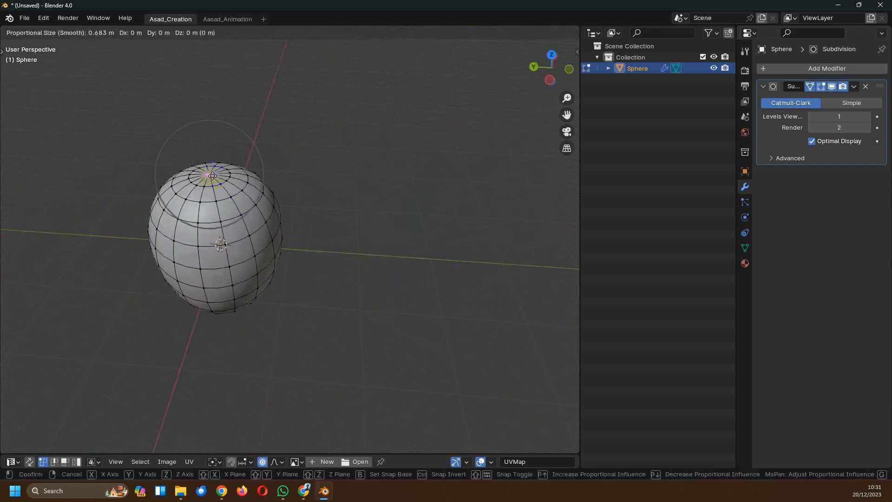
left_click(212, 177)
middle_click_drag(212, 177, 319, 295)
left_click(403, 264)
key("g")
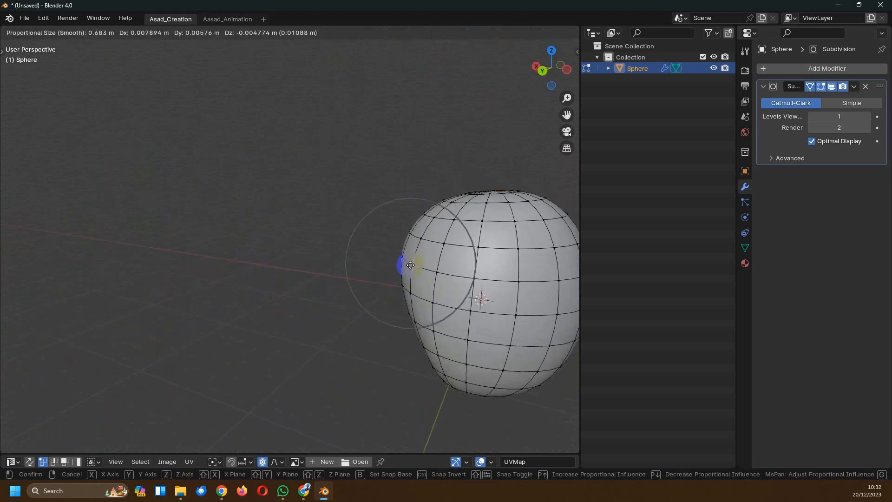
left_click(411, 265)
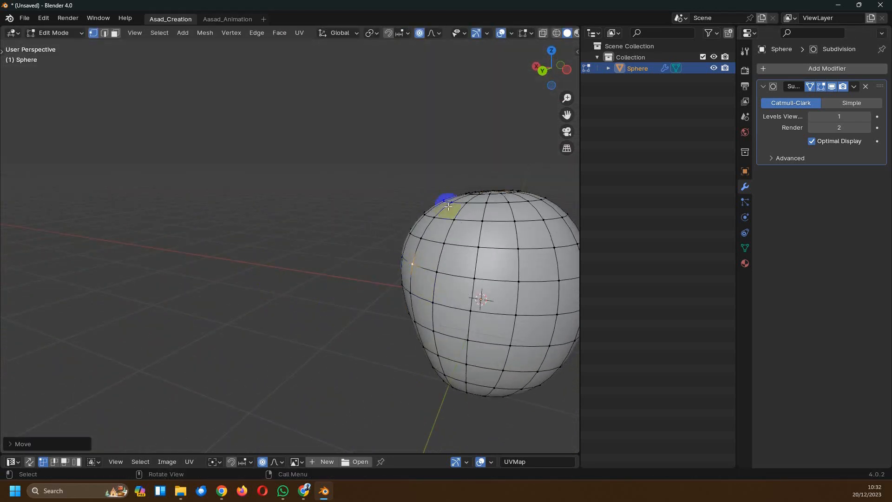
Step: Nudge the vertex at the bottom tip slightly, viewing the form from below
middle_click_drag(447, 206, 343, 373)
scroll(407, 325, "up", 2)
middle_click_drag(409, 323, 454, 335)
scroll(417, 309, "up", 2)
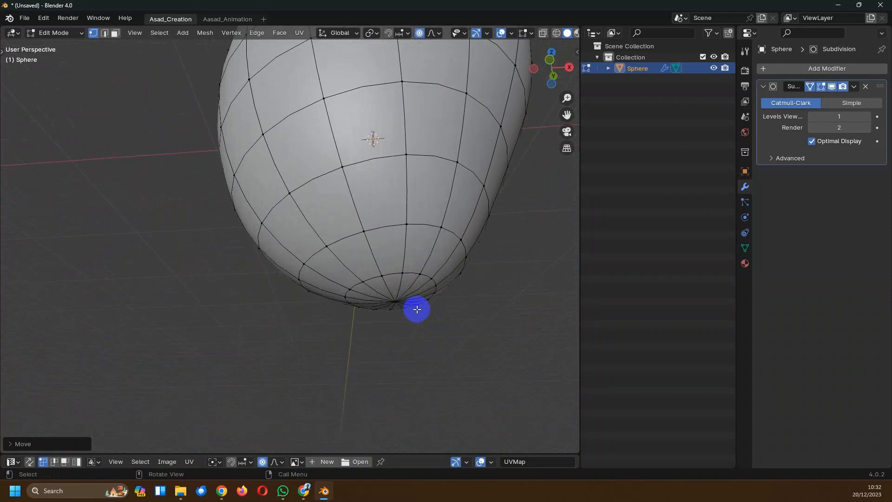
middle_click_drag(417, 309, 396, 291)
left_click(406, 329)
key("g")
left_click(408, 329)
Step: Examine the smoothed silhouette in Object Mode from the front orthographic view
scroll(408, 329, "down", 3)
key("Tab")
scroll(364, 252, "down", 3)
scroll(382, 277, "up", 3)
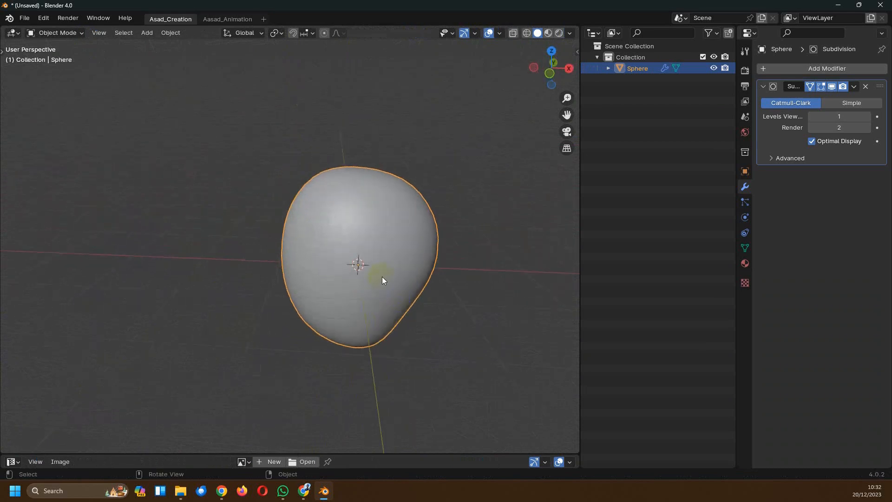
key("KP_1")
scroll(367, 246, "up", 3)
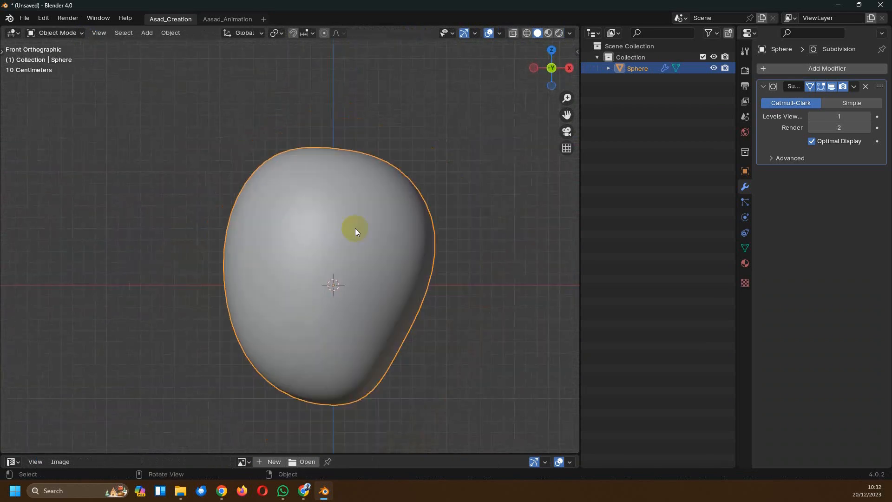
scroll(357, 229, "down", 3)
scroll(358, 240, "up", 2)
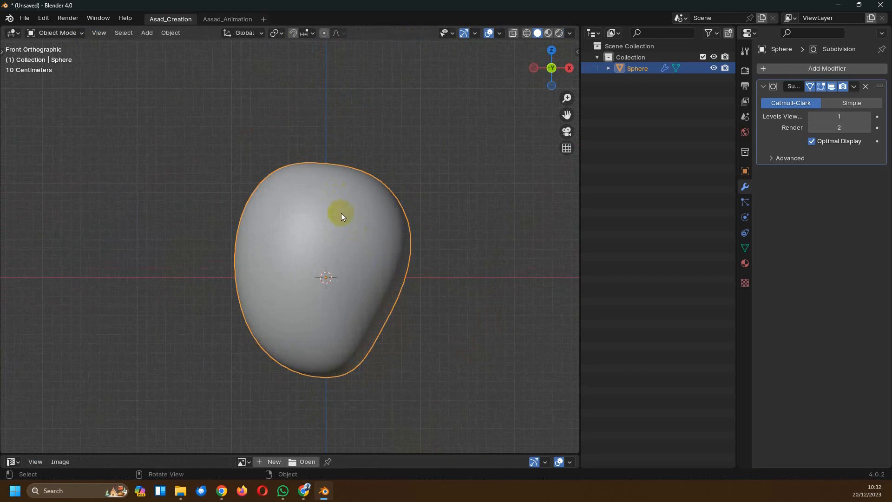
Step: In front view, nudge the crown outline vertex on the -X side slightly and check the silhouette in Object Mode
key("Tab")
middle_click_drag(282, 160, 294, 197)
key("KP_1")
scroll(298, 165, "up", 5)
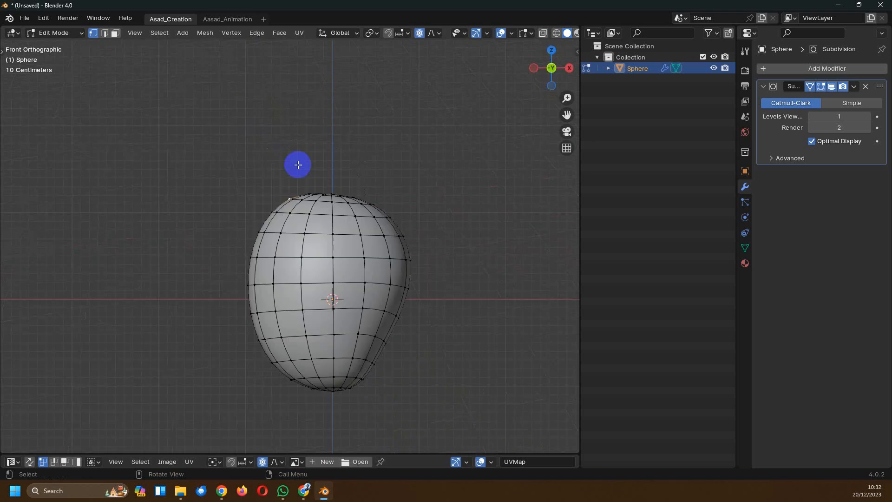
left_click_drag(315, 196, 314, 199)
scroll(343, 205, "down", 4)
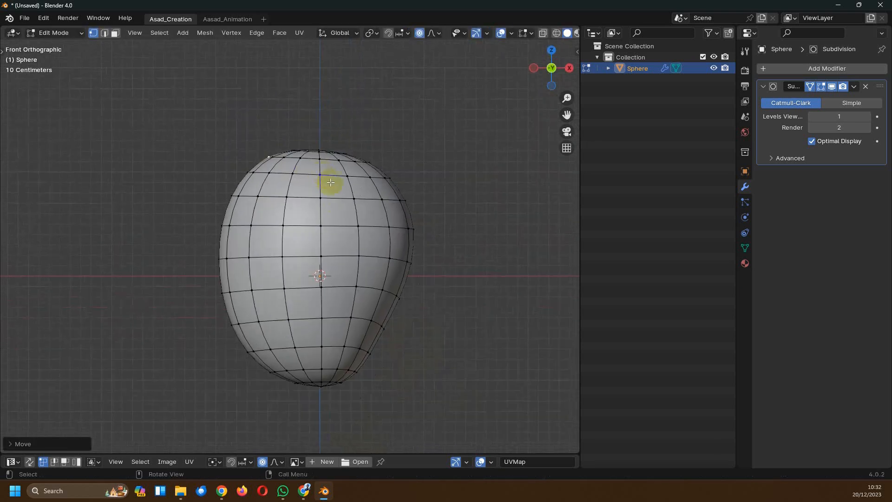
key("Tab")
middle_click_drag(325, 197, 342, 209, "shift")
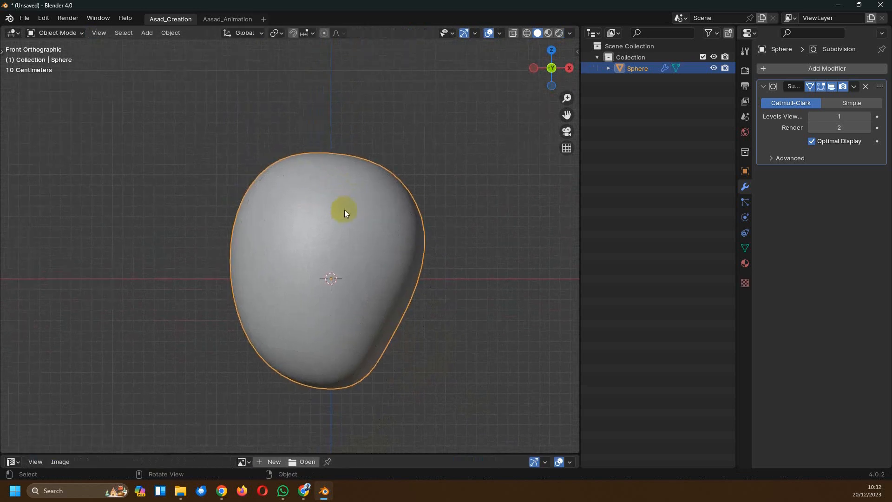
key("Tab")
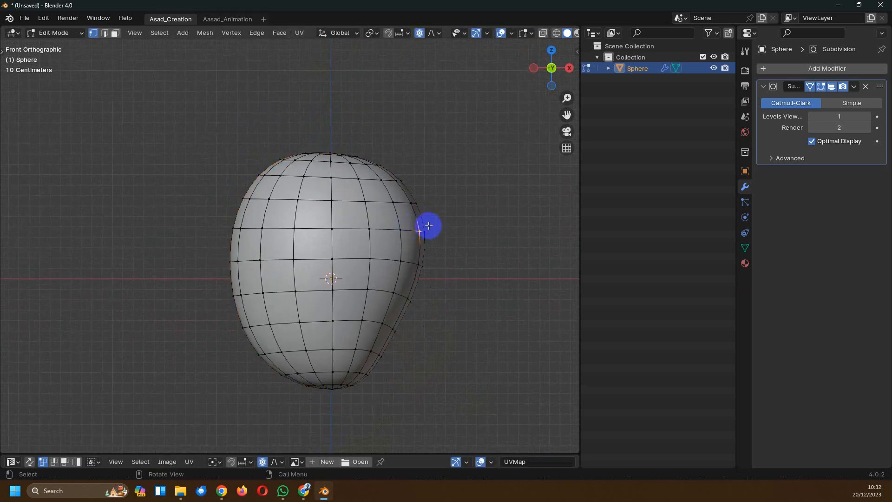
Step: Nudge the outline vertex on the upper +X side slightly in front view and check the silhouette in Object Mode
left_click_drag(428, 225, 424, 225)
key("Tab")
scroll(424, 225, "down", 2)
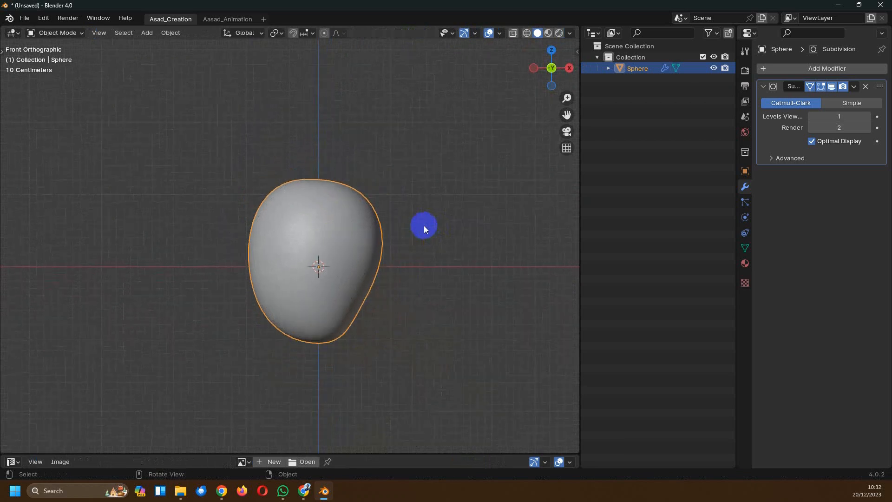
Step: In back view, nudge the mid-height outline vertex on the -X side and review the smoothed form in Object Mode
key("ctrl+KP_1")
scroll(329, 224, "up", 3)
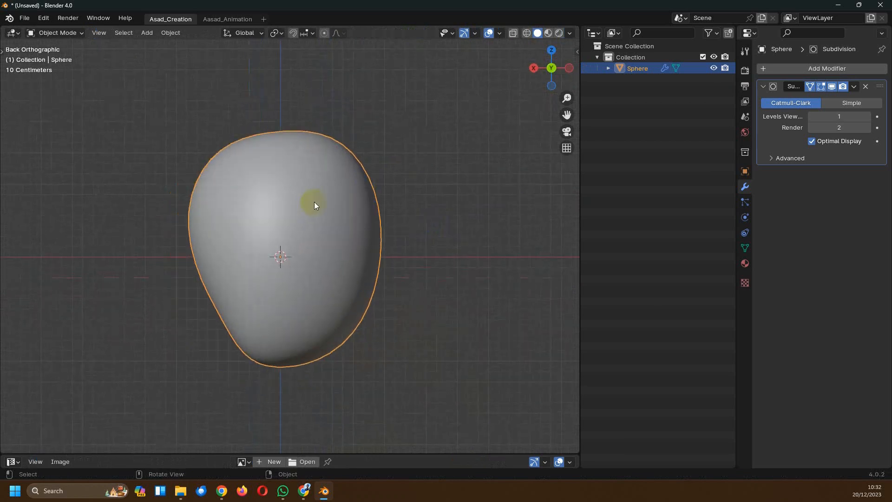
key("Tab")
left_click(337, 216)
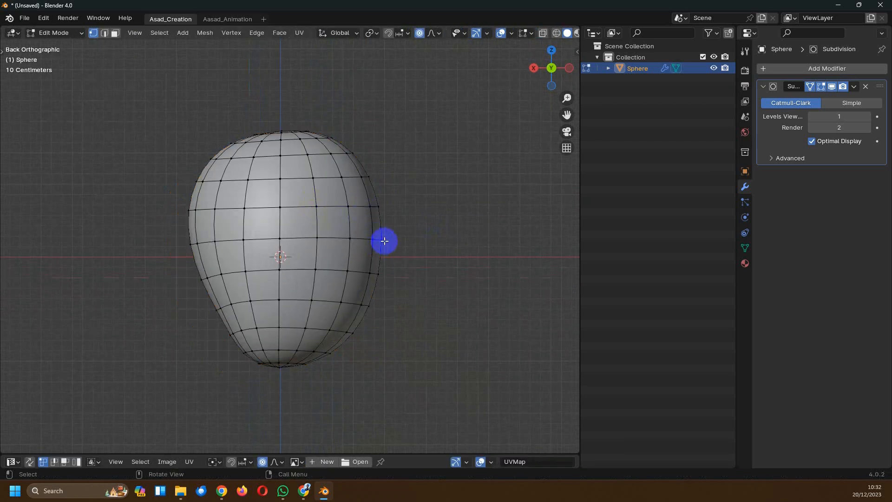
left_click_drag(385, 241, 397, 242)
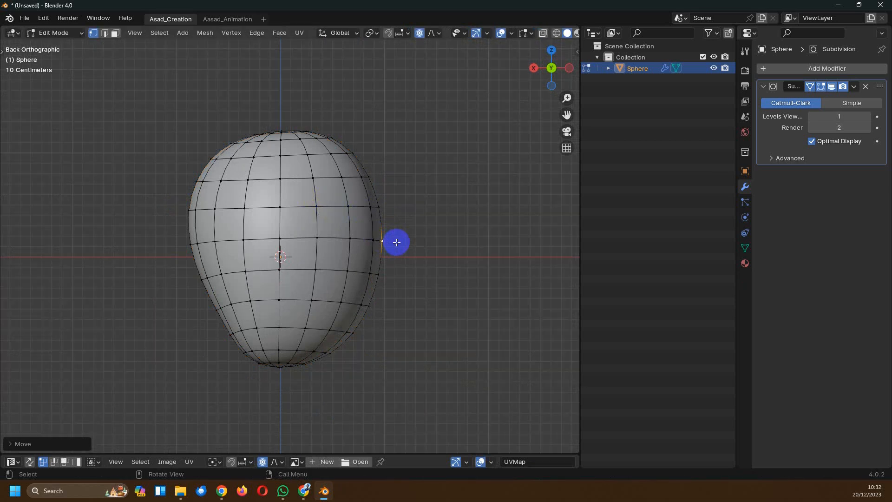
key("Tab")
scroll(322, 248, "down", 2)
middle_click_drag(322, 224, 369, 241)
scroll(362, 269, "up", 2)
middle_click_drag(361, 290, 339, 283)
Step: Move a vertex low on the +Y side inward about 0.05 m, with the proportional radius widened to 1.1 m
key("Tab")
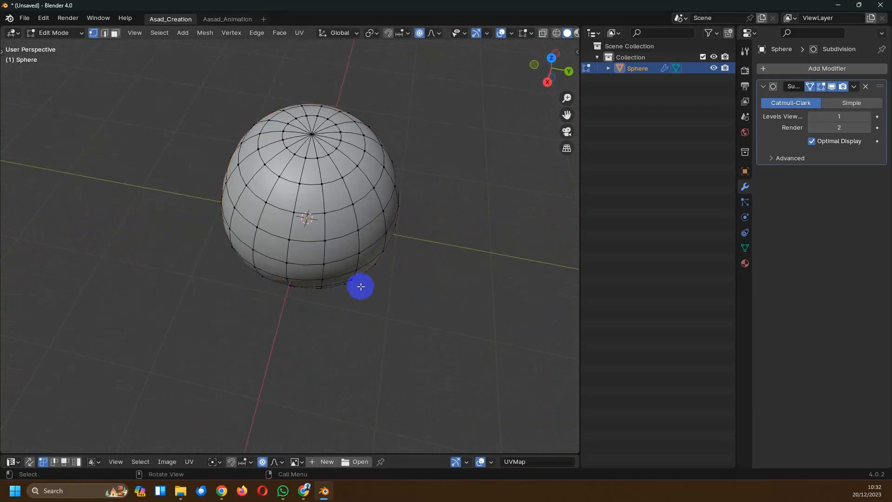
left_click_drag(389, 278, 393, 281)
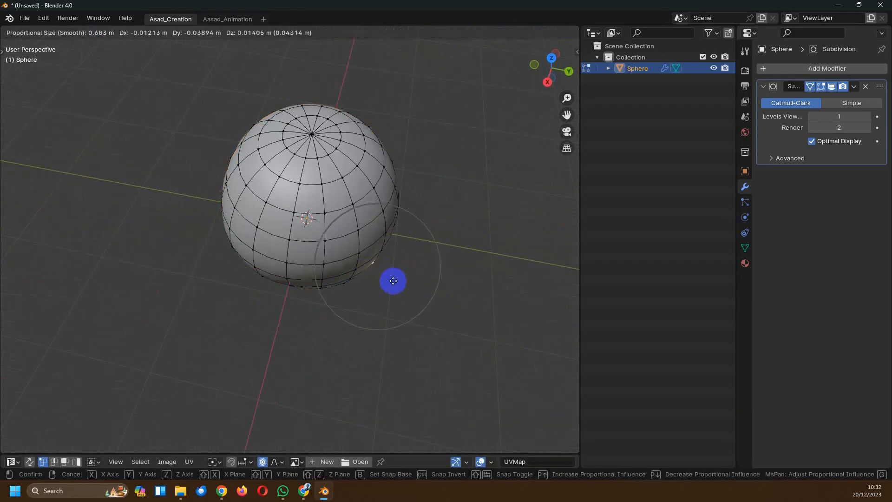
scroll(393, 281, "down", 5)
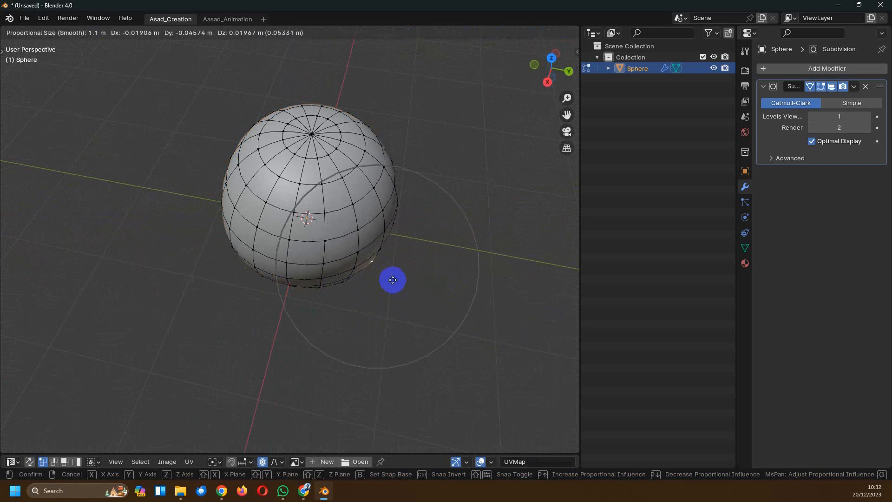
left_click_drag(393, 279, 393, 280)
Step: Nudge a vertex near the bottom of the mesh on the -Y side with proportional editing
middle_click_drag(341, 294, 387, 277)
left_click(252, 293)
key("g")
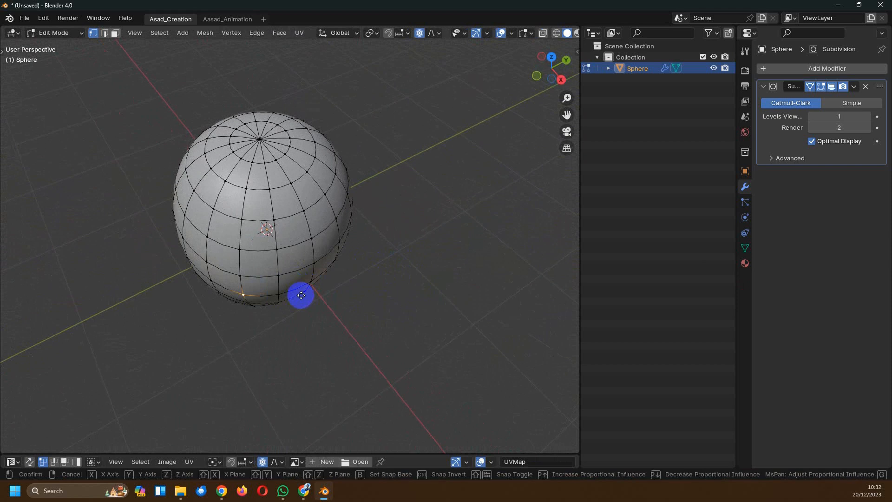
left_click(301, 293)
Step: Move a vertex near the bottom between the +Y and -X sides inward and up about 0.04 m
scroll(319, 281, "down", 2)
middle_click_drag(319, 281, 313, 320)
left_click(254, 289)
middle_click_drag(253, 290, 270, 313)
left_click(268, 296)
middle_click_drag(299, 285, 300, 299)
key("g")
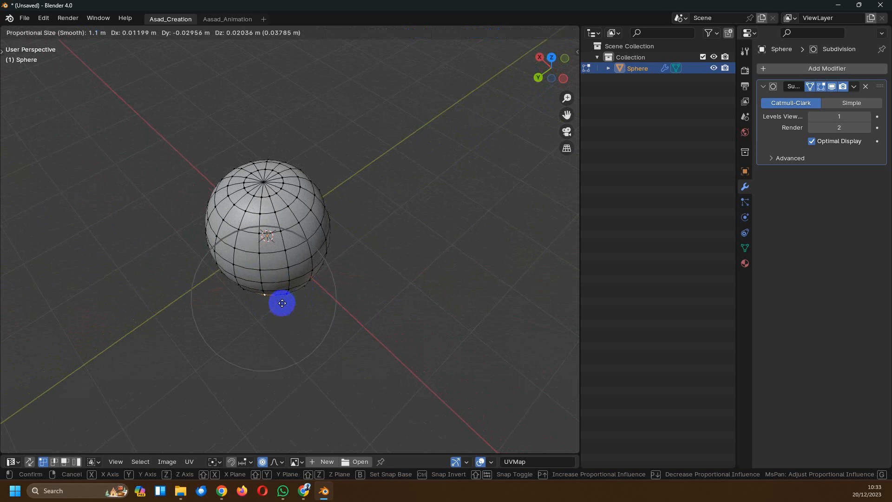
left_click(282, 306)
Step: Viewing from the -X side, nudge the low vertex near the +Y edge of the form
middle_click_drag(281, 306, 142, 281)
scroll(303, 265, "up", 2)
middle_click_drag(275, 266, 318, 275)
key("g")
left_click(327, 324)
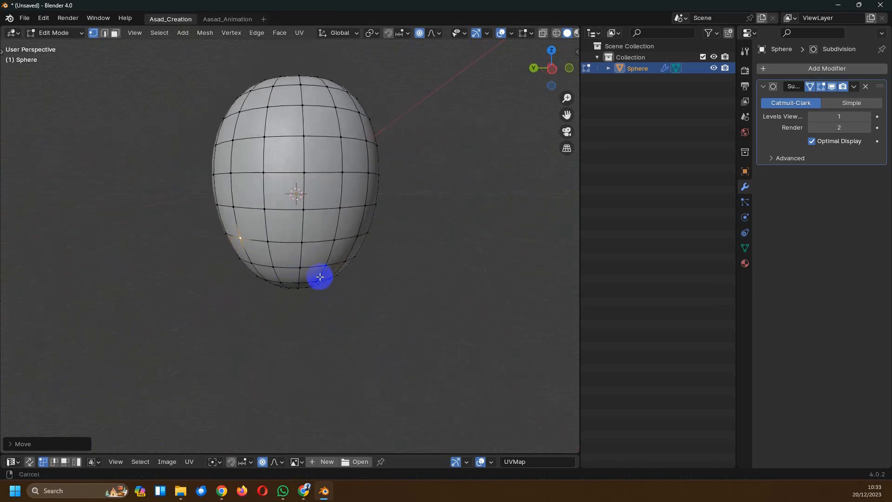
Step: Nudge another low vertex on the -X side and review the smoothed form from several directions in Object Mode
scroll(325, 289, "up", 3)
left_click_drag(330, 253, 344, 278)
scroll(346, 276, "down", 3)
middle_click_drag(353, 275, 402, 288)
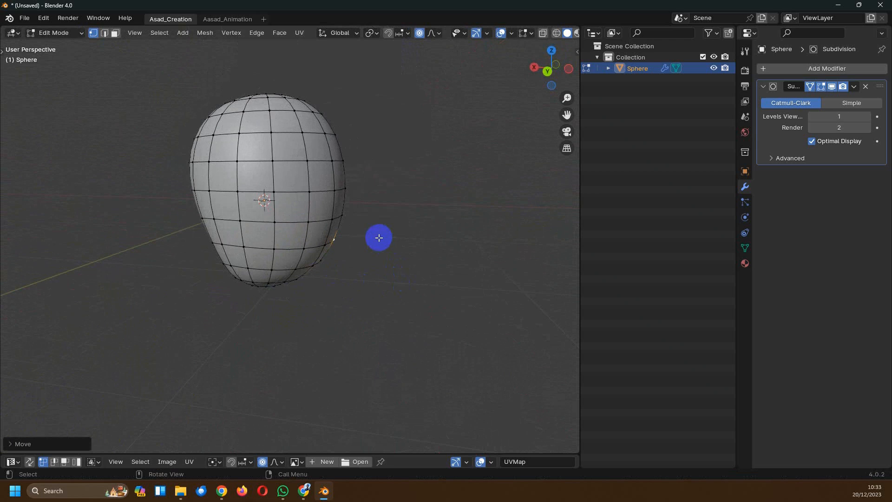
key("Tab")
middle_click_drag(378, 238, 401, 237)
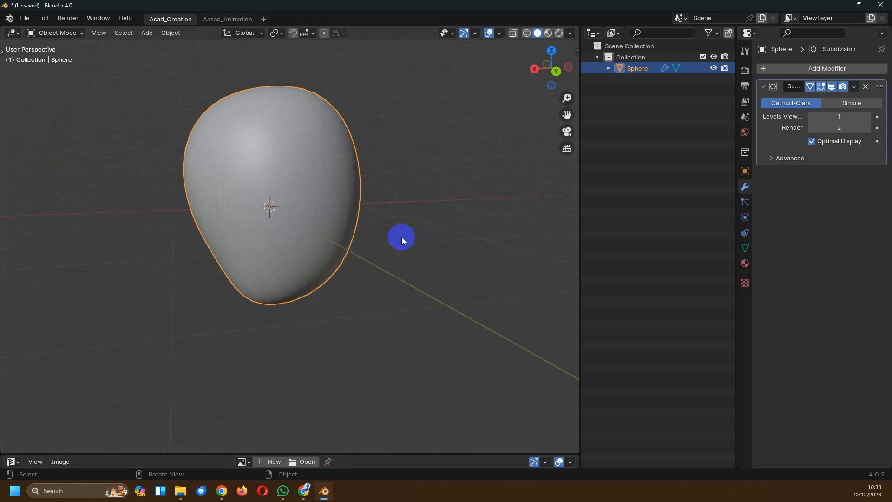
middle_click_drag(401, 237, 250, 172)
middle_click_drag(388, 206, 382, 168)
scroll(322, 214, "up", 4)
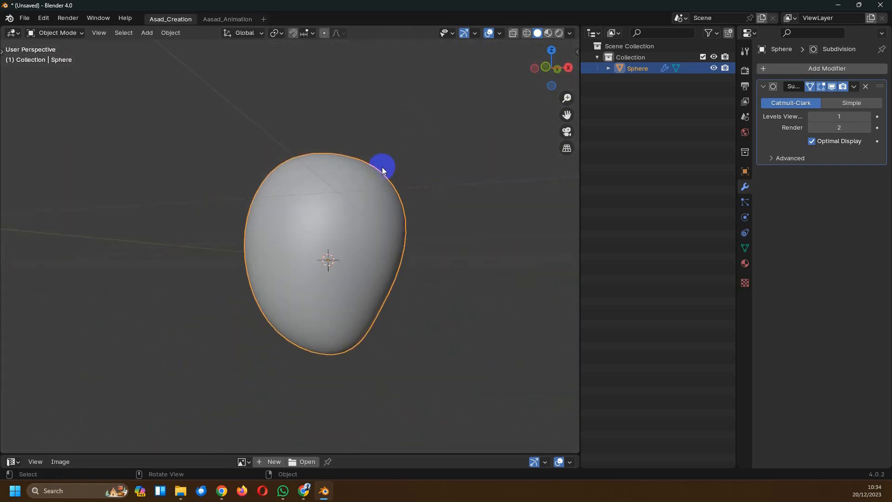
Step: In front view, reshape the underside by nudging the outline vertex near the bottom on the -X side
key("KP_1")
scroll(347, 188, "down", 2)
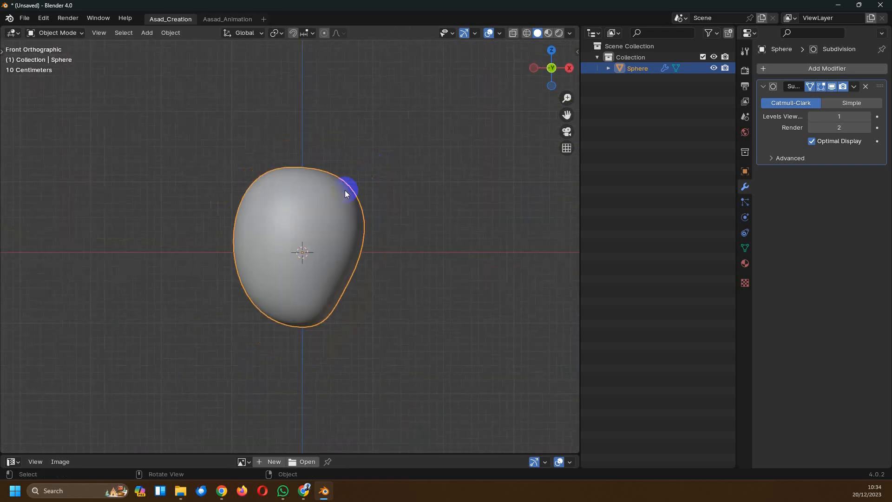
middle_click_drag(340, 217, 337, 200, "shift")
key("Tab")
middle_click_drag(285, 249, 311, 199, "shift")
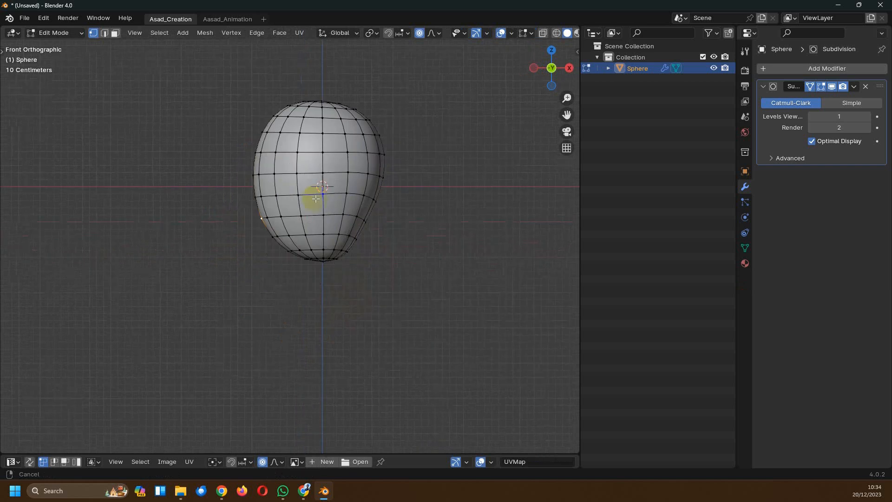
scroll(310, 204, "up", 2)
left_click_drag(310, 273, 327, 264)
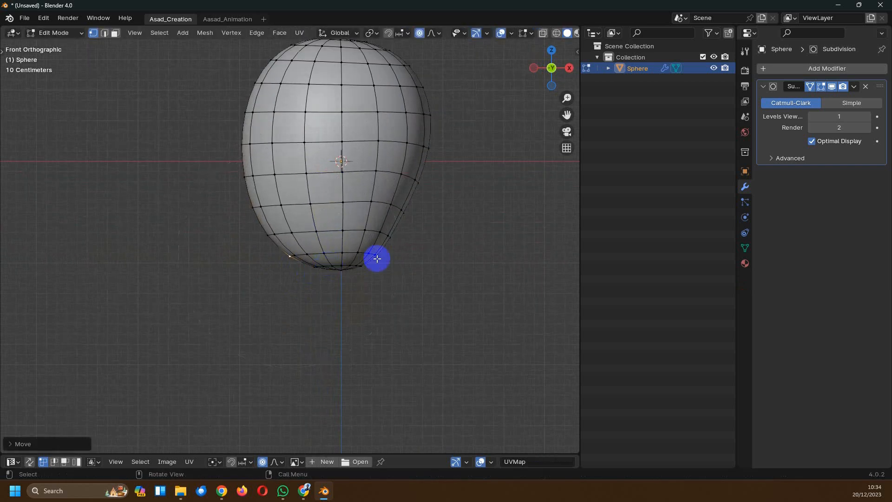
Step: Pull the lower +X outline vertex outward about 0.07 m, shift the one above it inward, and check the shape in Object Mode
left_click_drag(394, 241, 395, 241)
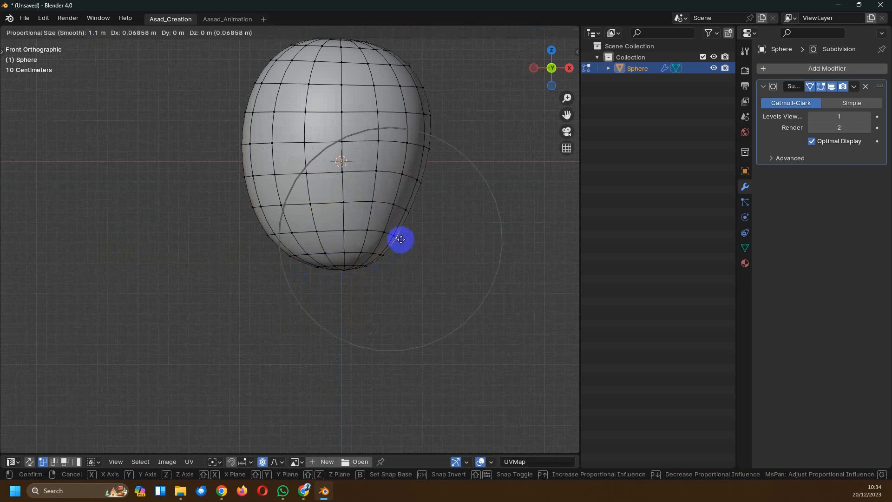
left_click_drag(401, 239, 404, 217)
scroll(404, 217, "down", 2)
scroll(403, 218, "up", 3)
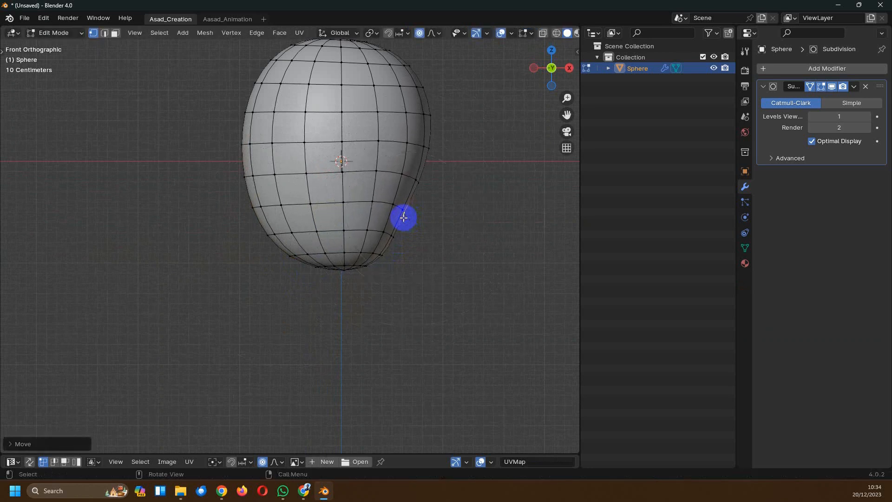
scroll(406, 223, "down", 3)
key("Tab")
middle_click_drag(406, 224, 343, 263)
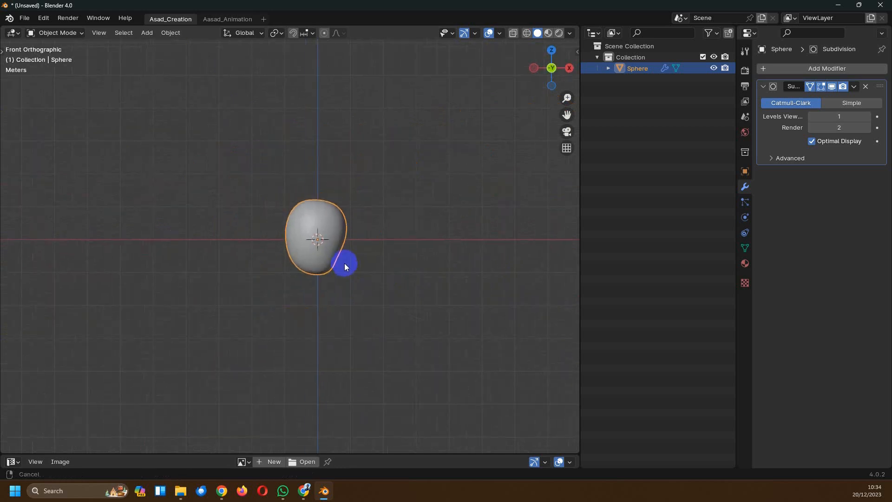
scroll(352, 248, "up", 3)
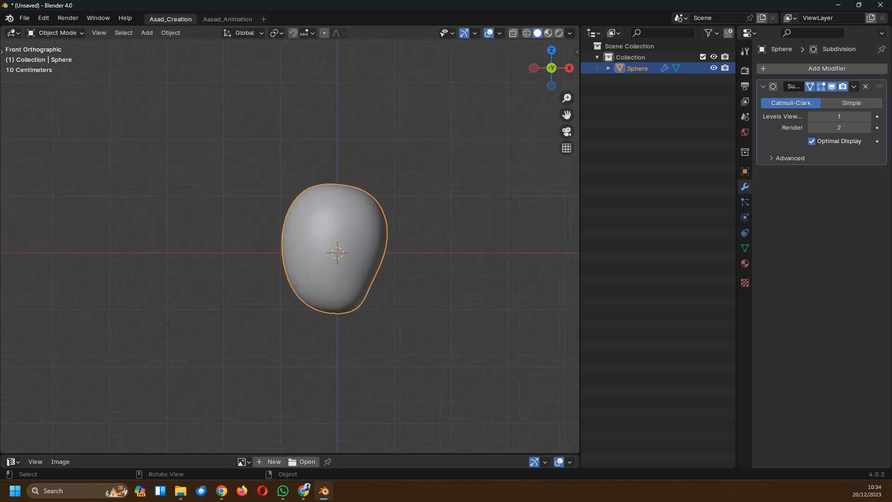
Step: Switch to the Texture folder in File Explorer and compare the mango reference photos with the modelled form
left_click(181, 491)
left_click(327, 166)
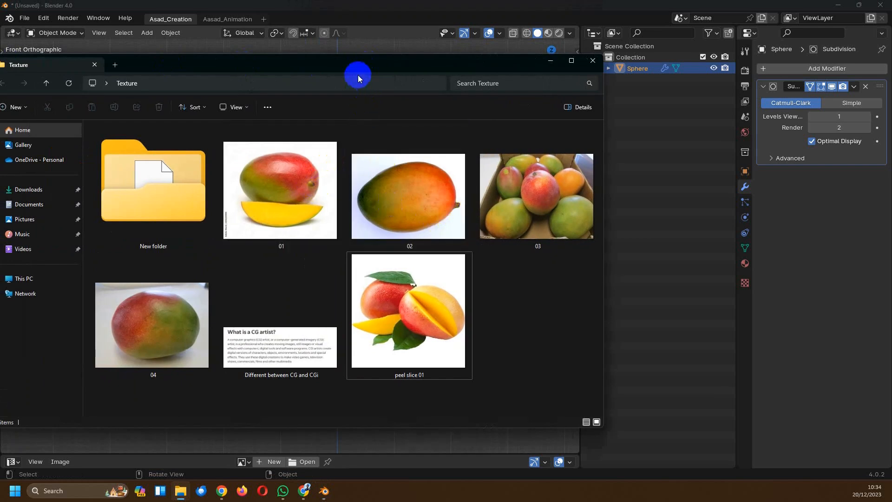
left_click_drag(357, 65, 0, 58)
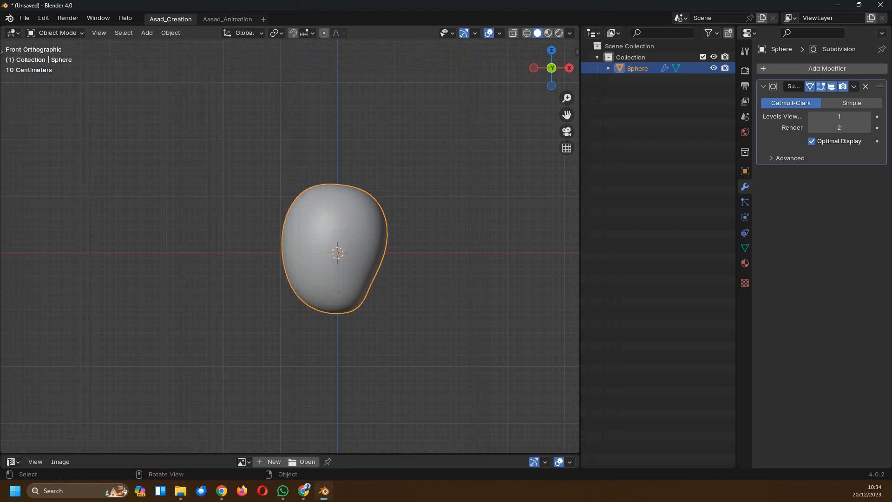
left_click_drag(1, 58, 637, 76)
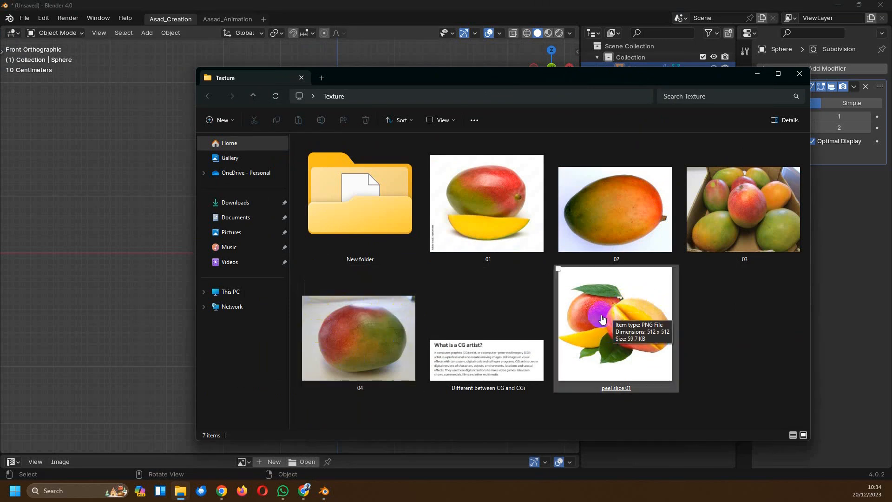
left_click_drag(503, 99, 0, 88)
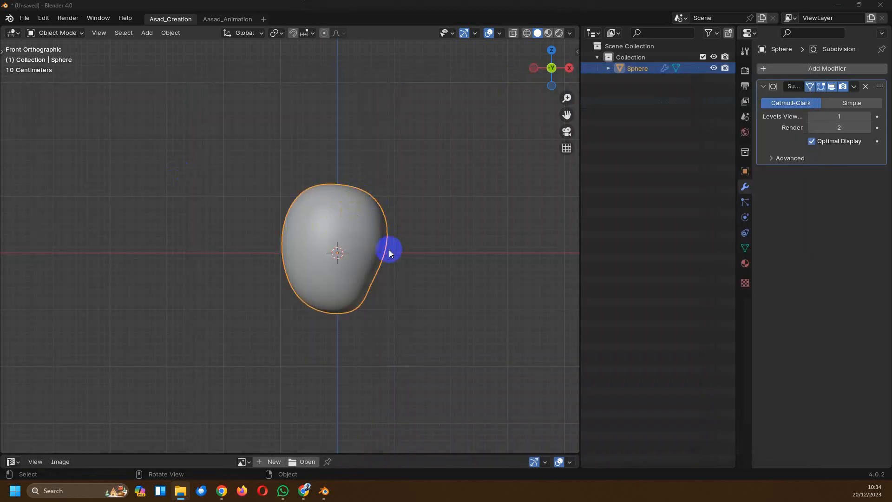
Step: Back in Blender's front view, lower the crown vertex on the -X side with the proportional radius widened to 1.949 m
scroll(361, 245, "up", 2)
middle_click_drag(360, 241, 344, 242, "shift")
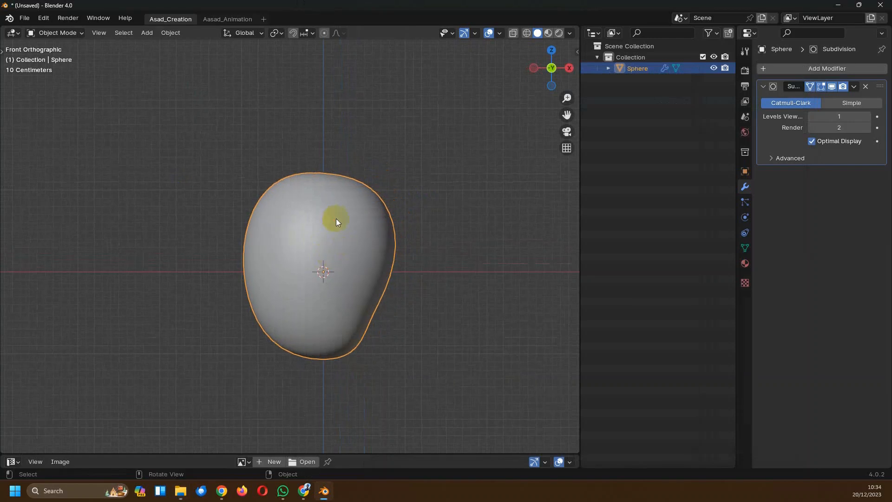
key("Tab")
scroll(327, 209, "up", 3)
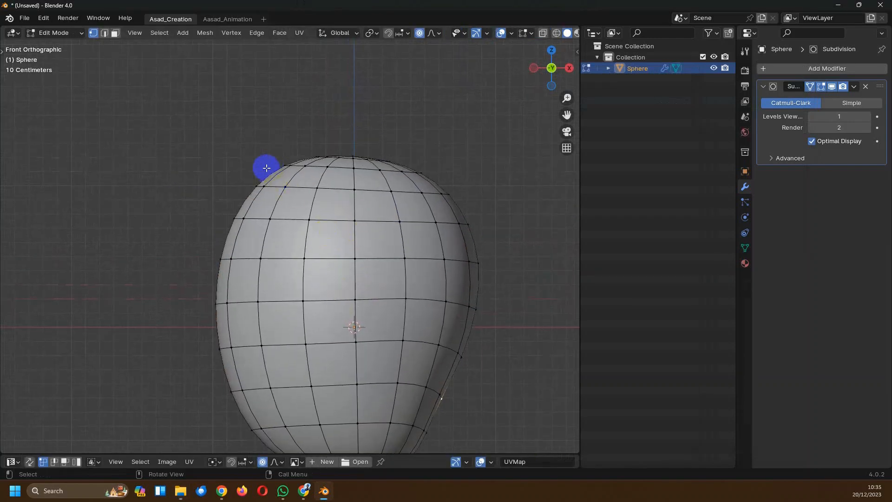
scroll(284, 179, "down", 1)
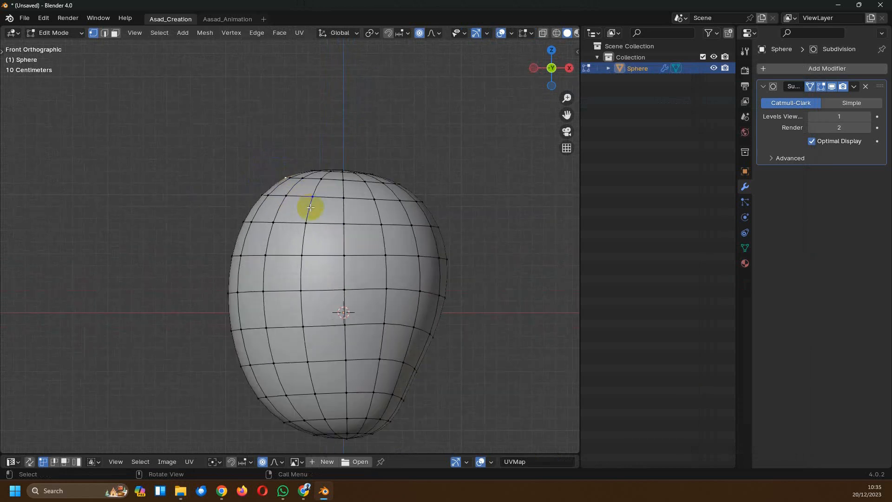
left_click_drag(310, 207, 313, 225)
scroll(313, 211, "down", 9)
scroll(314, 222, "down", 5)
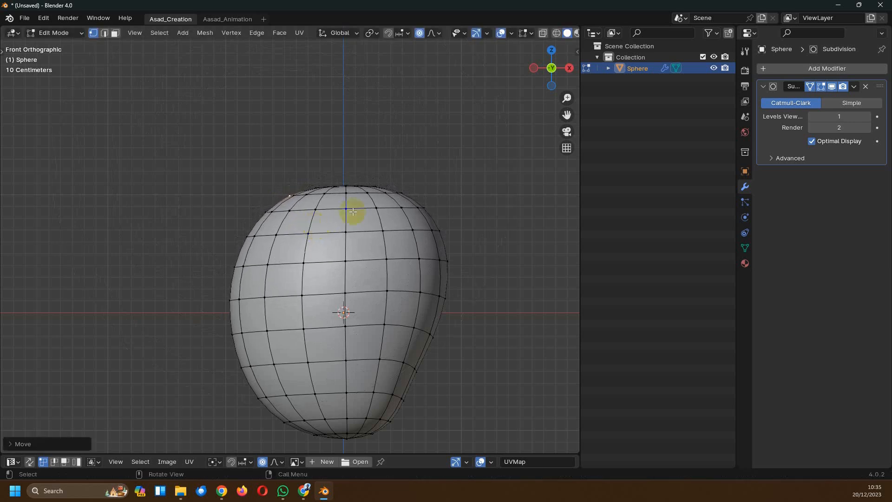
Step: Move the crown vertex on the +X side down and inward about 0.09 m with a 2.594 m proportional radius, then return to Object Mode
left_click(400, 192)
key("g")
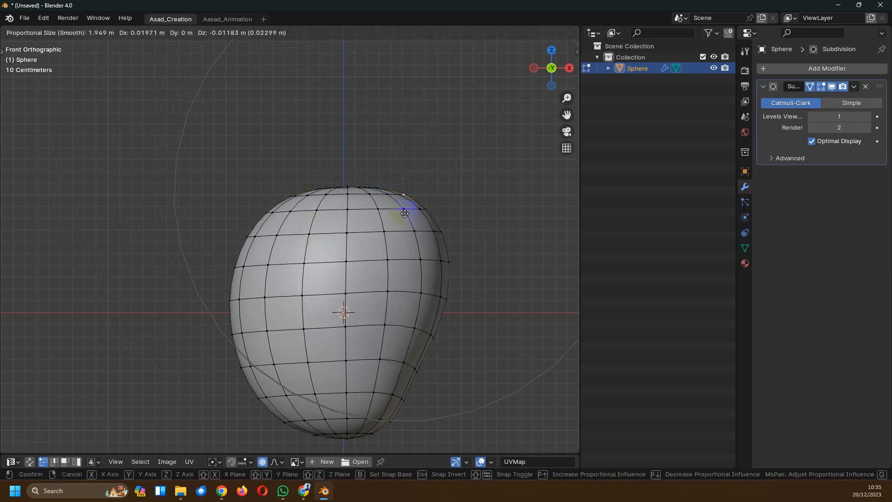
scroll(401, 215, "down", 3)
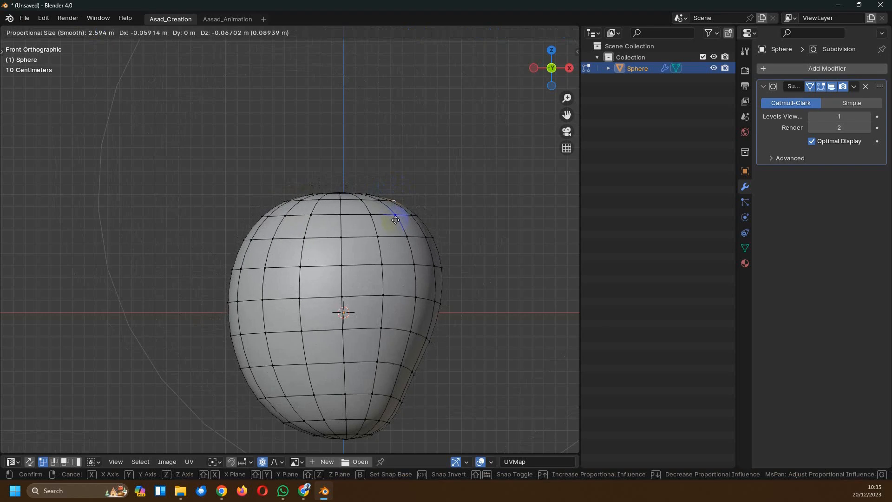
left_click(393, 222)
scroll(372, 221, "down", 3)
middle_click_drag(358, 223, 381, 228)
key("Tab")
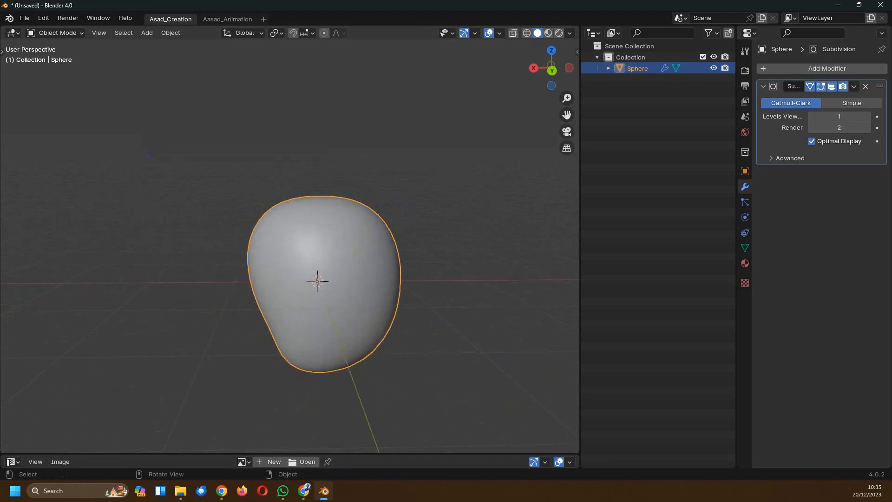
Step: Place the Texture folder's mango photos beside the model, compare the shapes, and return to Blender
left_click_drag(0, 83, 644, 56)
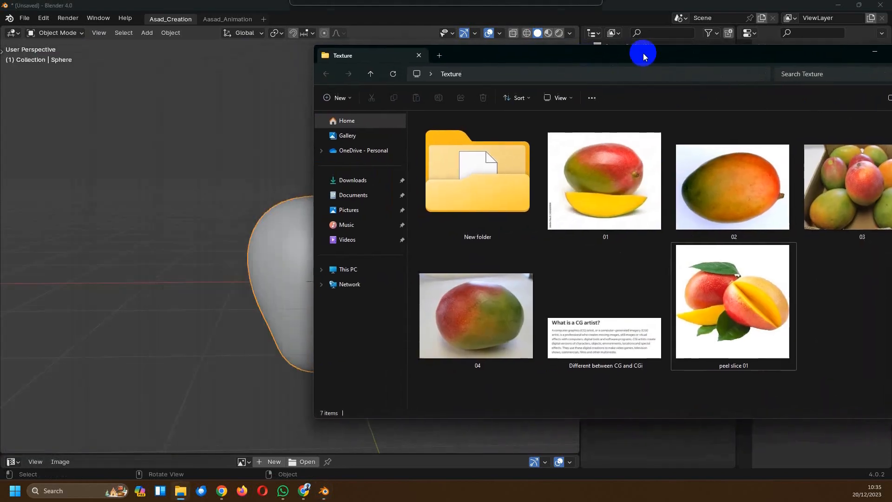
middle_click_drag(253, 201, 140, 169, "shift")
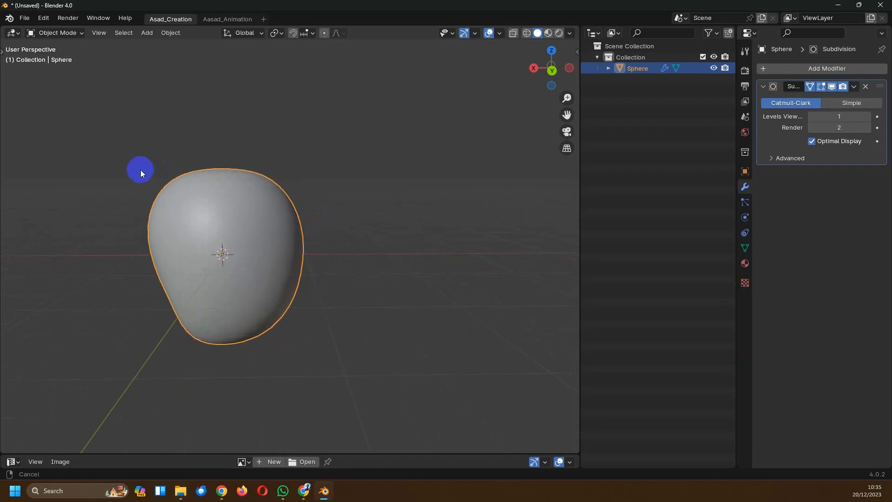
left_click(180, 490)
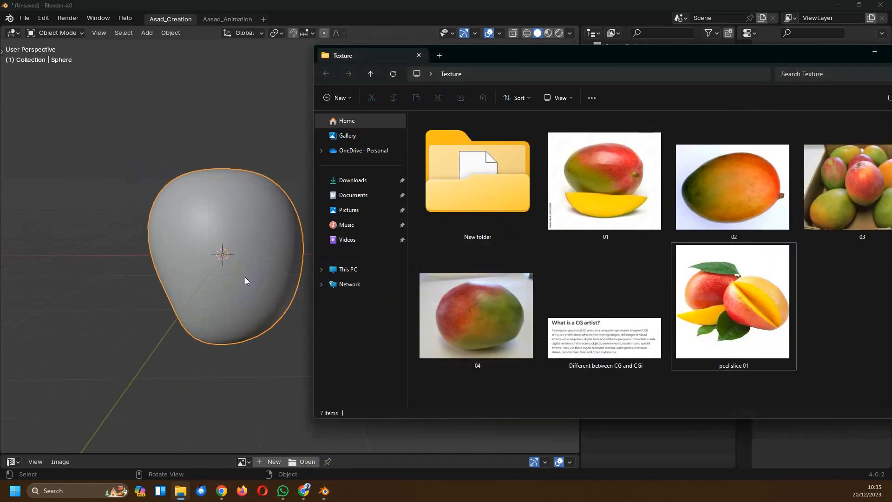
left_click(275, 251)
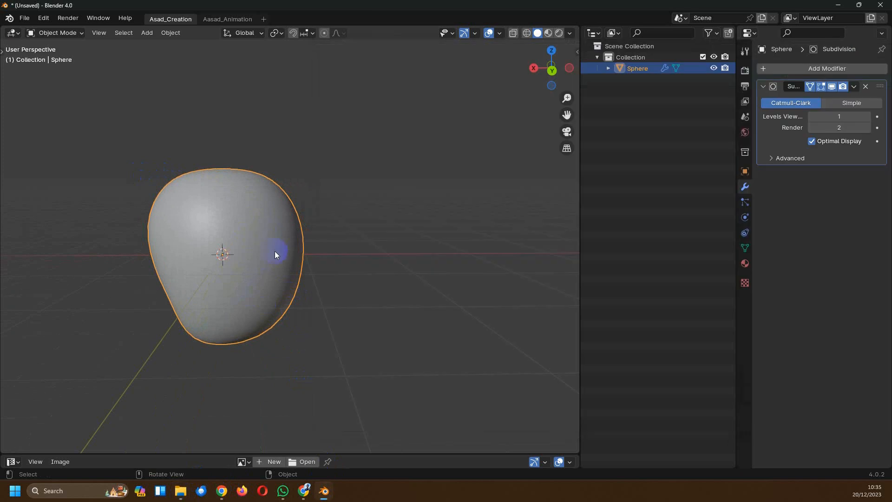
Step: Stretch the mango form along global Z, and scale it back slightly along Z by about 0.967
key("s")
key("y")
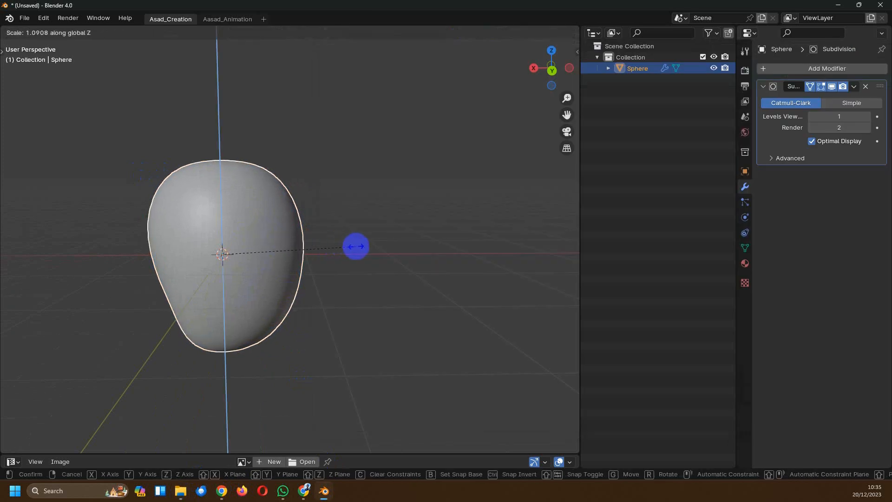
left_click(367, 247)
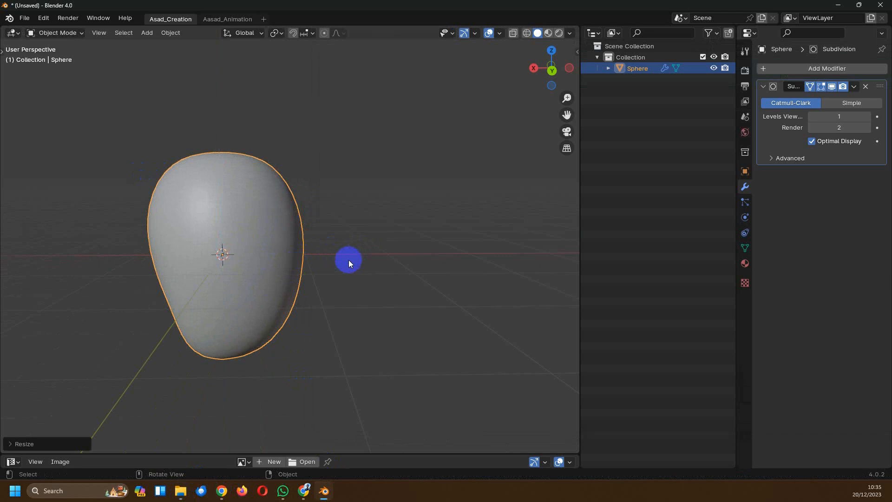
key("s")
key("z")
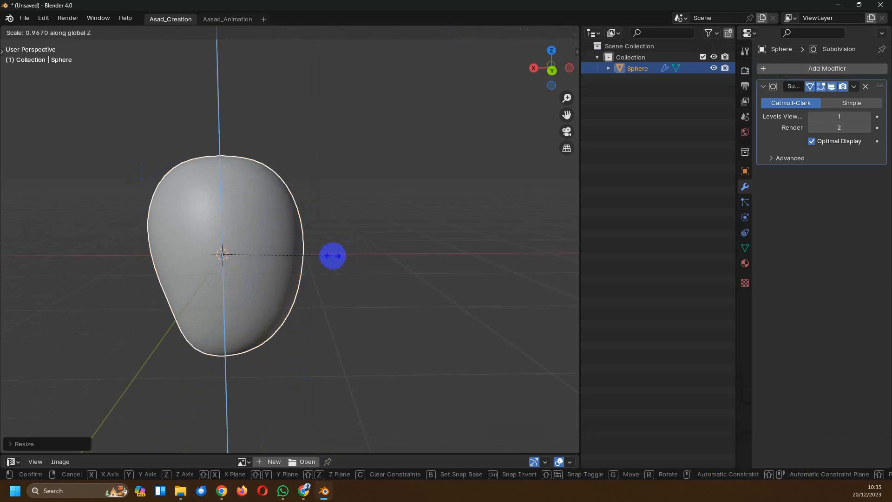
left_click(333, 259)
Step: Compare the mango model from several angles with the reference photos in File Explorer's Texture folder, and return to Blender
left_click(181, 491)
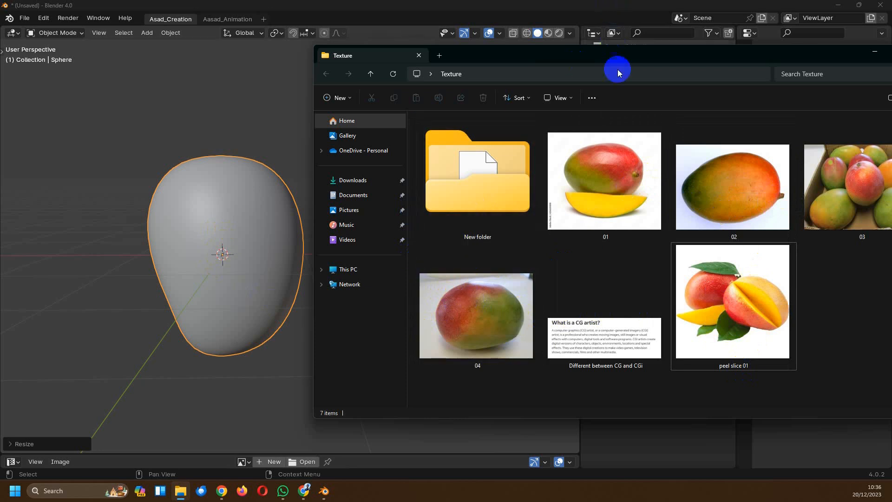
left_click_drag(633, 55, 0, 95)
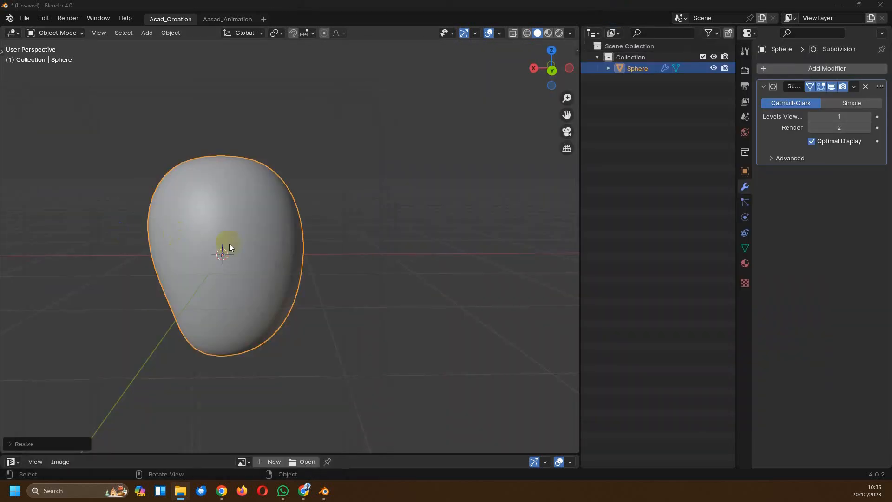
middle_click_drag(233, 237, 345, 274)
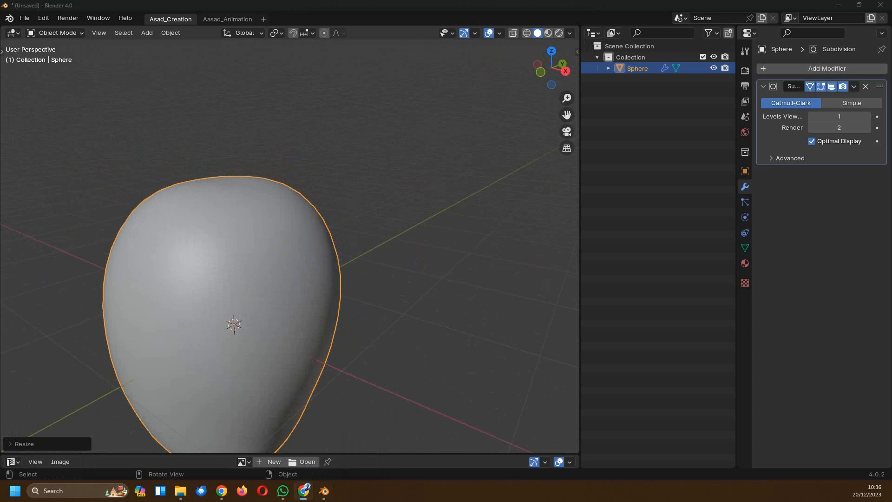
scroll(99, 226, "down", 3)
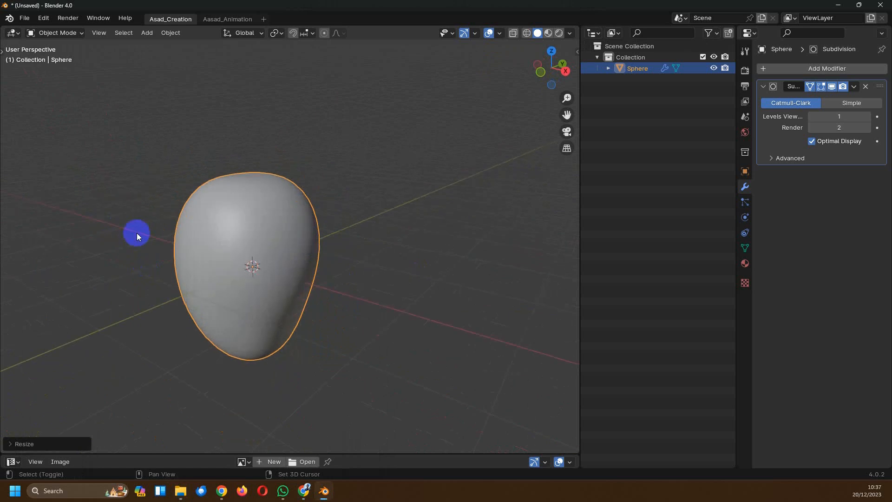
left_click(187, 494)
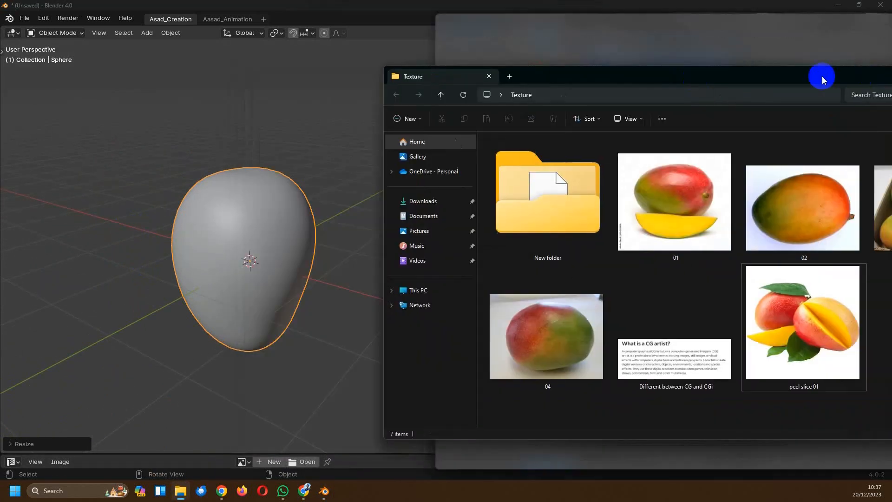
left_click_drag(818, 76, 778, 76)
middle_click_drag(294, 239, 252, 361)
left_click(181, 491)
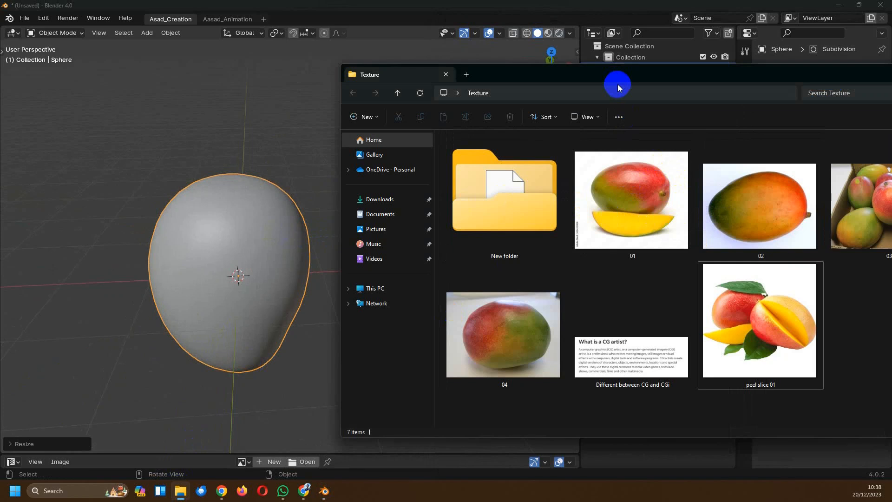
left_click_drag(633, 77, 0, 73)
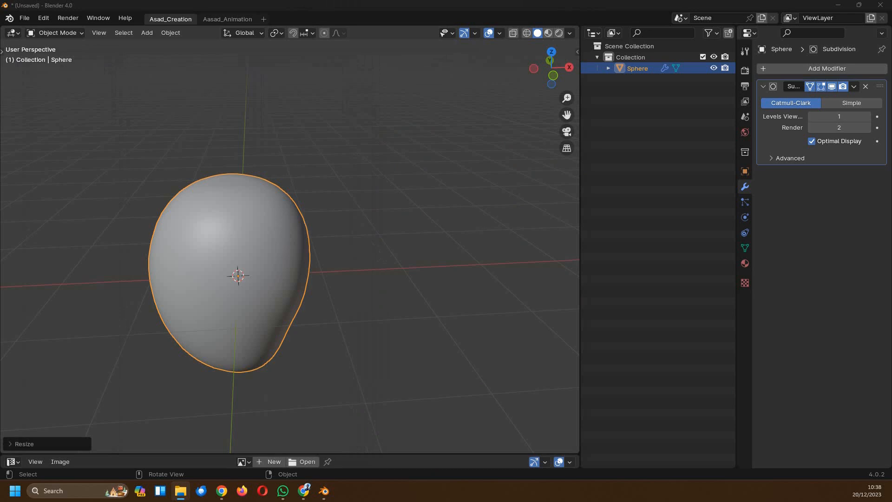
left_click(293, 289)
scroll(283, 273, "down", 1)
scroll(283, 273, "up", 3)
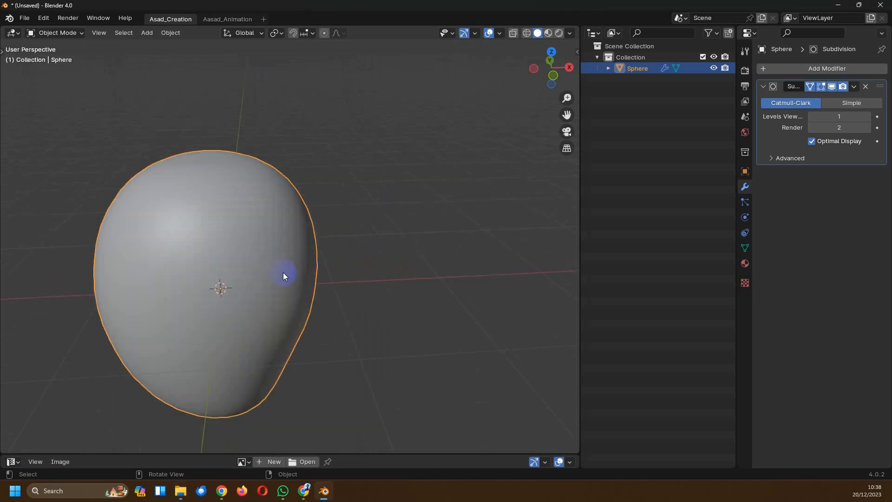
Step: In front view, add a cylinder mesh at the mango's origin with 8 vertices
key("KP_1")
scroll(283, 272, "down", 4)
middle_click_drag(235, 292, 281, 263, "shift")
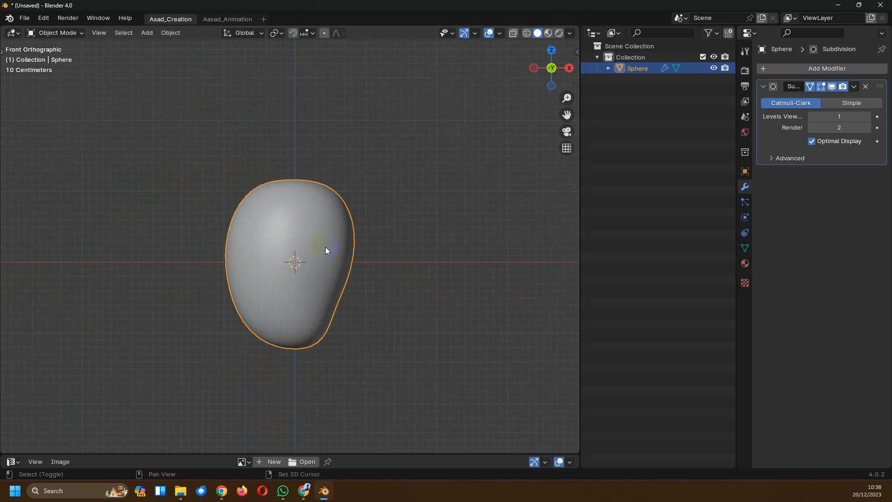
middle_click_drag(328, 249, 303, 224, "shift")
left_click(395, 236)
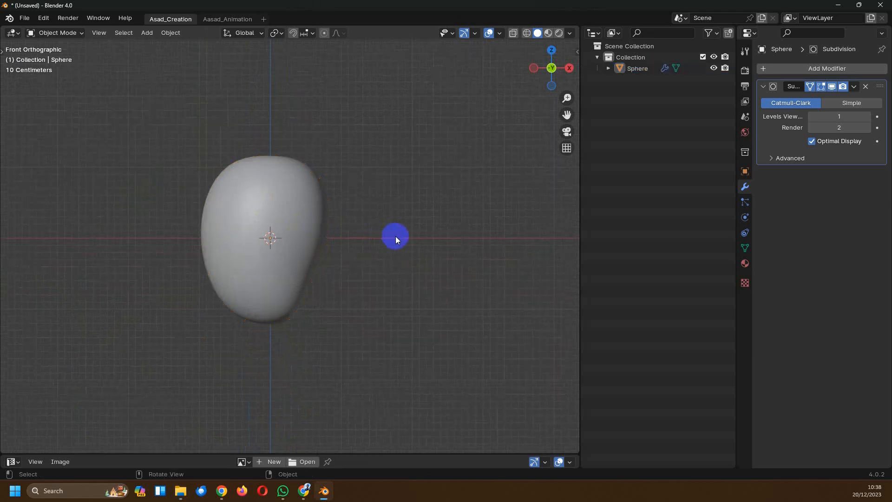
key("shift+a")
mouse_move(395, 236)
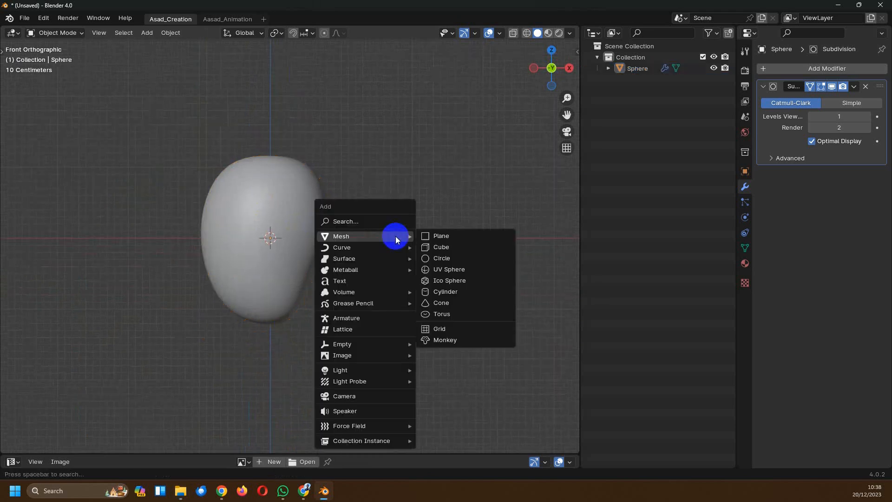
left_click(458, 292)
middle_click_drag(289, 199, 314, 191, "shift")
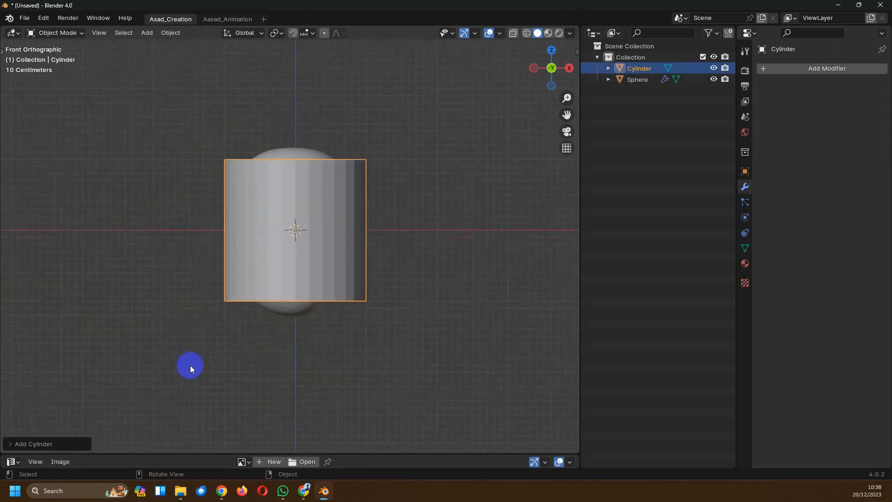
left_click(16, 445)
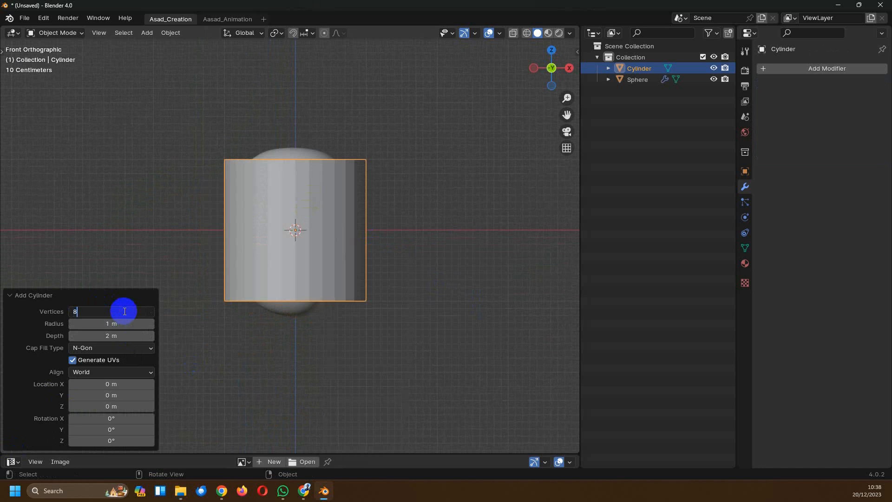
key("Return")
Step: Reduce the new cylinder's radius first to 0.5 m and further to 0.07 m for a thin stem
middle_click_drag(440, 214, 371, 218)
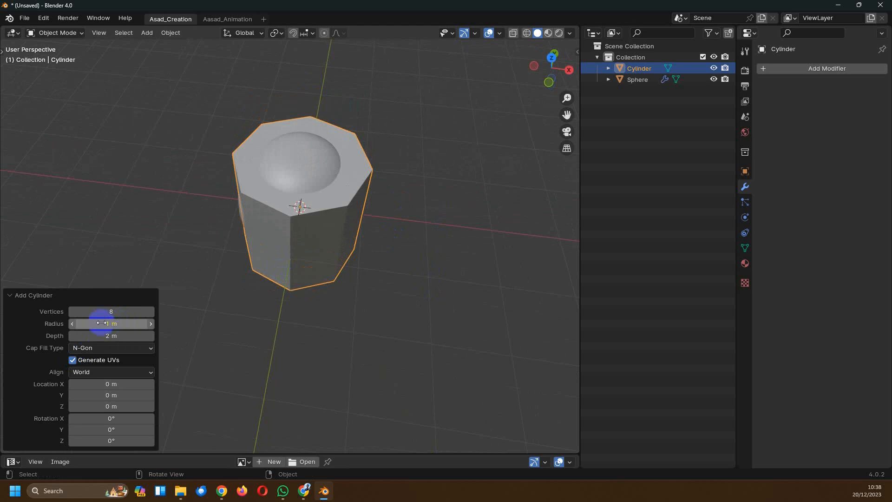
left_click_drag(119, 321, 800, 323)
middle_click_drag(329, 267, 328, 233)
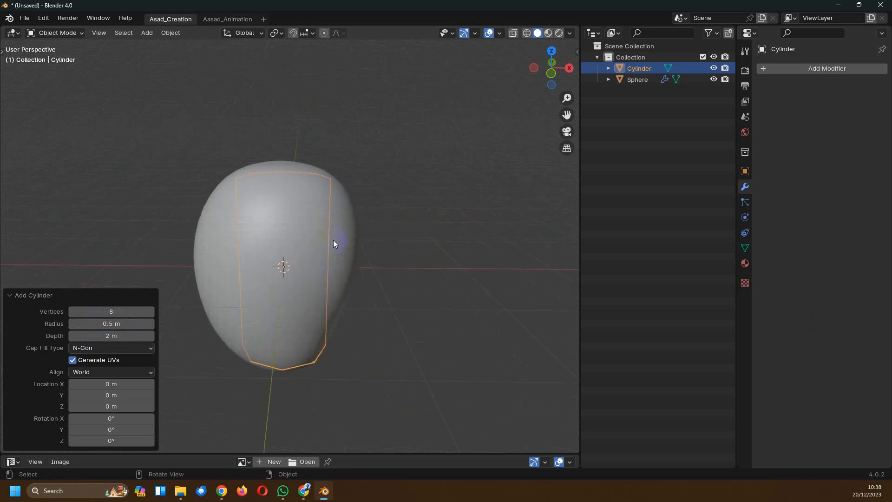
key("KP_1")
scroll(325, 288, "up", 3)
scroll(321, 293, "down", 3)
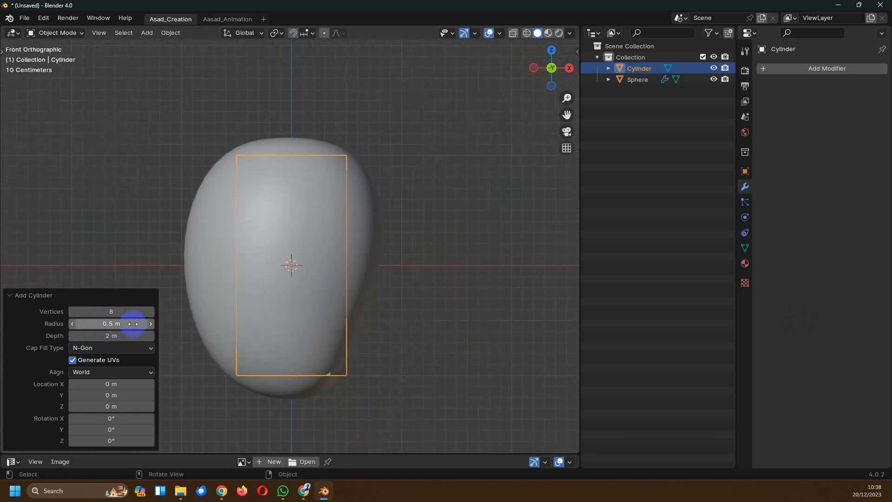
left_click_drag(133, 323, 100, 323)
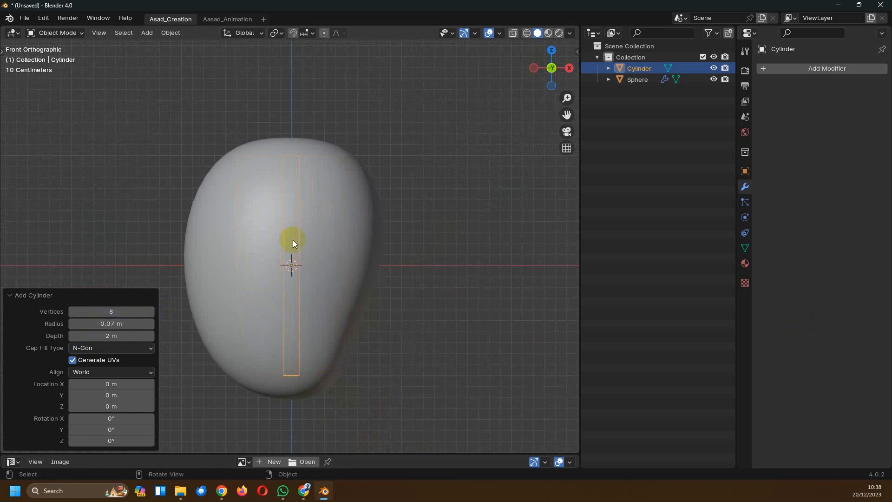
Step: Hide the mango to inspect the thin cylinder on its own, and show the mango again in front view
scroll(293, 240, "up", 3)
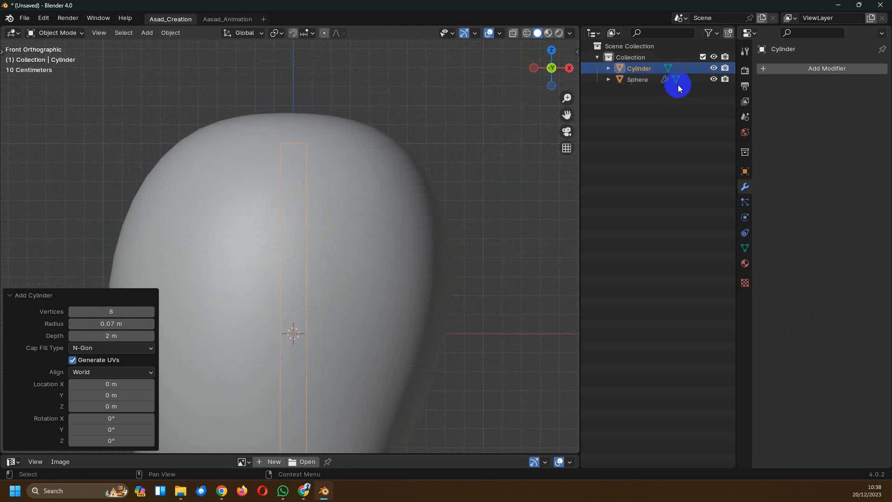
left_click(714, 79)
middle_click_drag(305, 170, 331, 197)
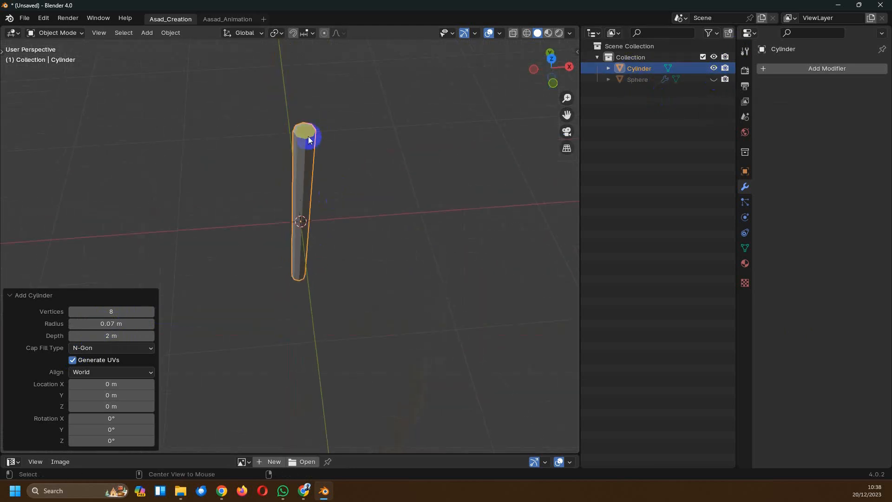
middle_click_drag(309, 139, 340, 180)
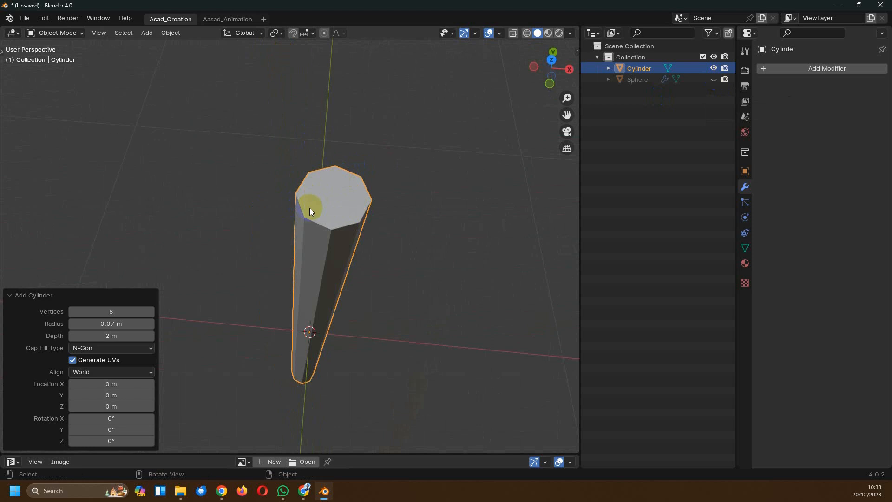
left_click(714, 79)
middle_click_drag(442, 244, 375, 233)
scroll(409, 212, "down", 3)
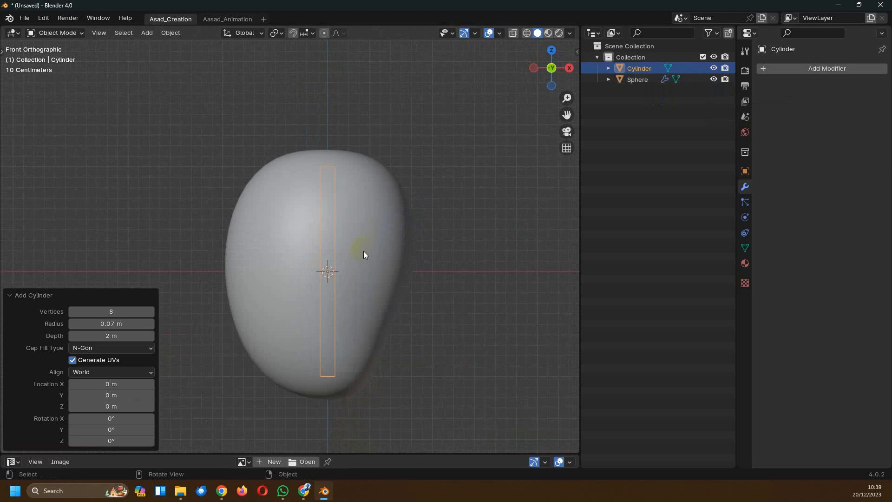
Step: Move the stem cylinder up about 0.28 m so its upper end sticks out of the mango's crown
key("g")
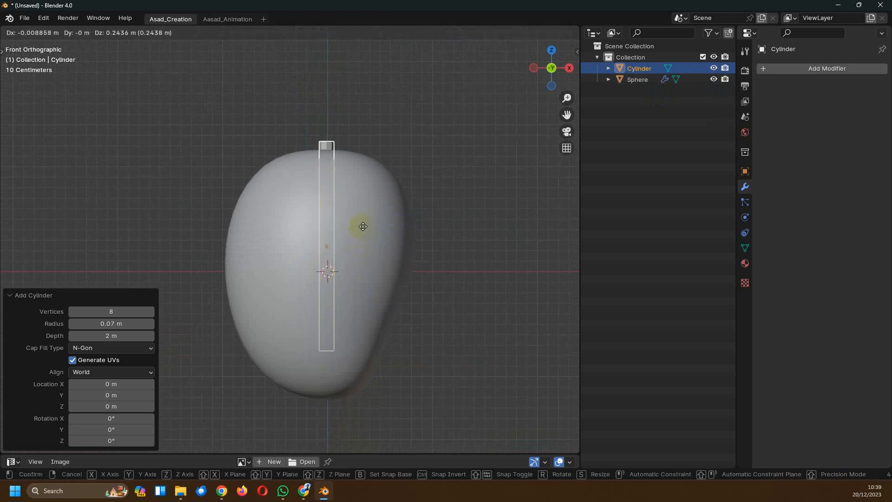
left_click(361, 223)
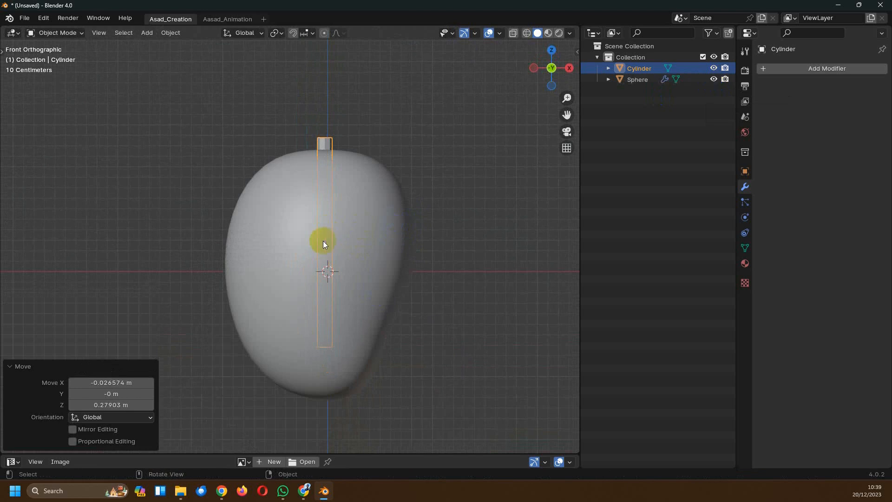
middle_click_drag(324, 263, 342, 172, "ctrl")
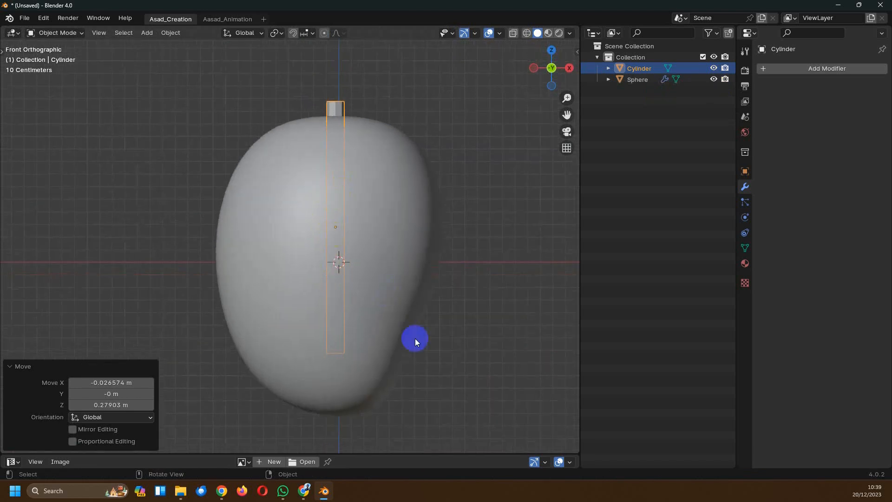
Step: Scale the cylinder to 0.117 along Z and raise it about 0.85 m onto the mango's crown as a short stem
key("s")
key("z")
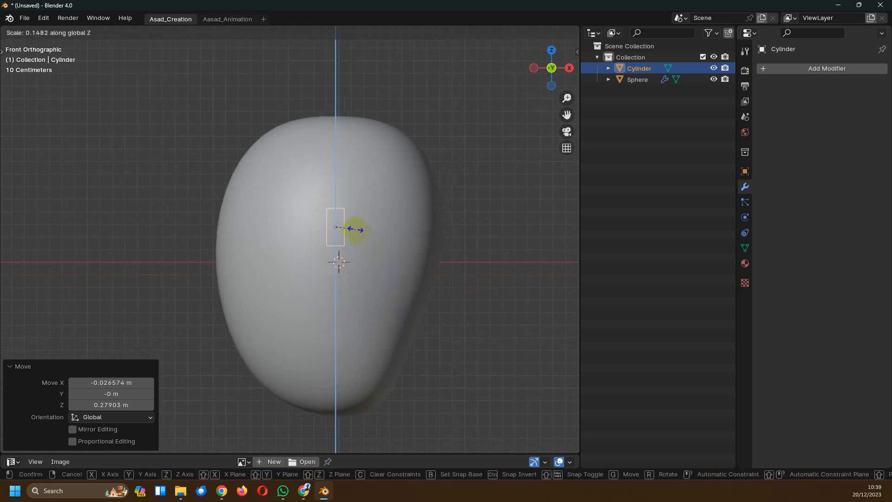
left_click(352, 227)
middle_click_drag(352, 227, 395, 284, "shift")
key("g")
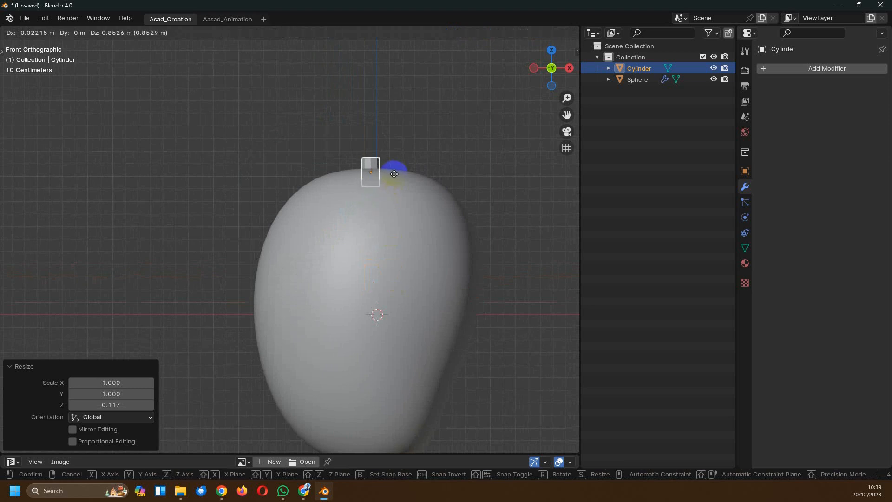
left_click(393, 175)
Step: Examine the mango's crown mesh around the stem in Edit Mode from several angles, finishing in Object Mode with the stem cylinder selected
scroll(384, 210, "up", 1)
middle_click_drag(383, 210, 355, 215, "shift")
scroll(364, 221, "up", 1)
left_click(354, 215)
key("Tab")
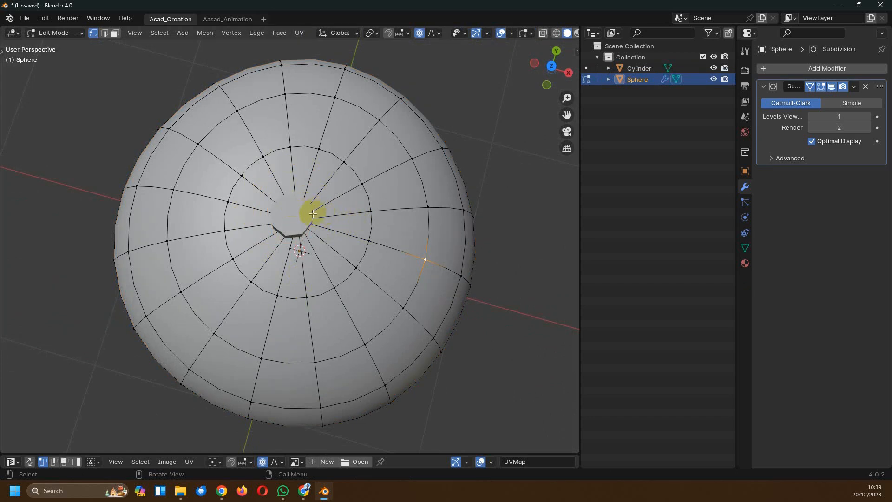
key("Tab")
left_click(309, 245)
middle_click_drag(309, 245, 330, 209)
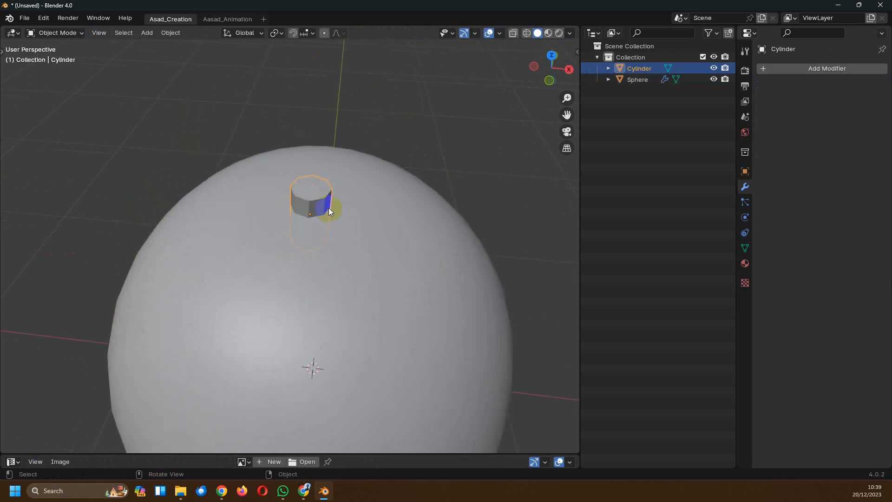
middle_click_drag(327, 217, 306, 239)
left_click(355, 251)
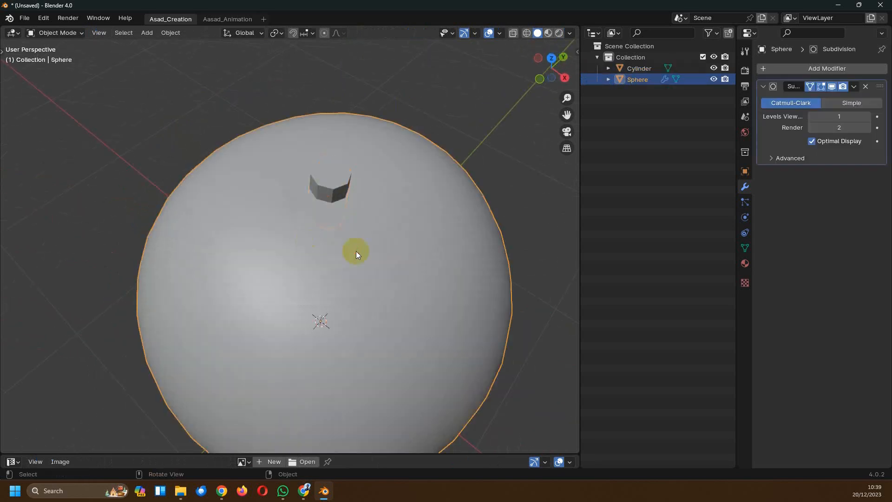
key("Tab")
left_click(328, 186)
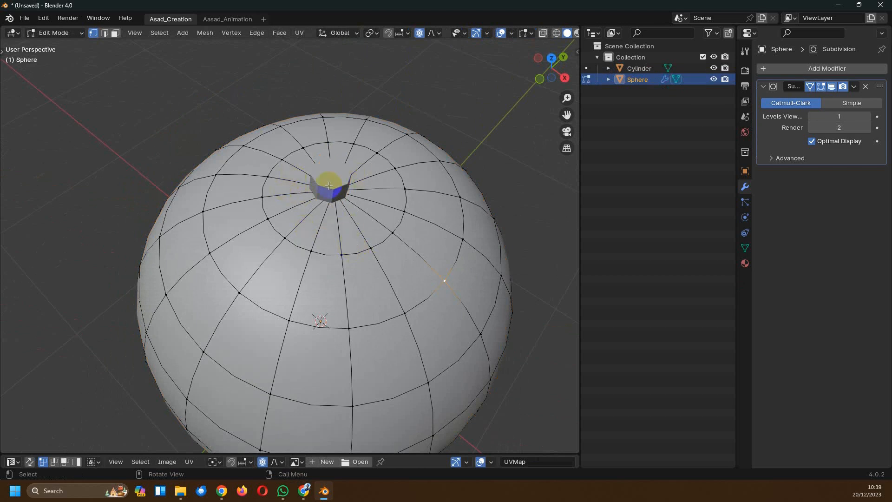
key("Tab")
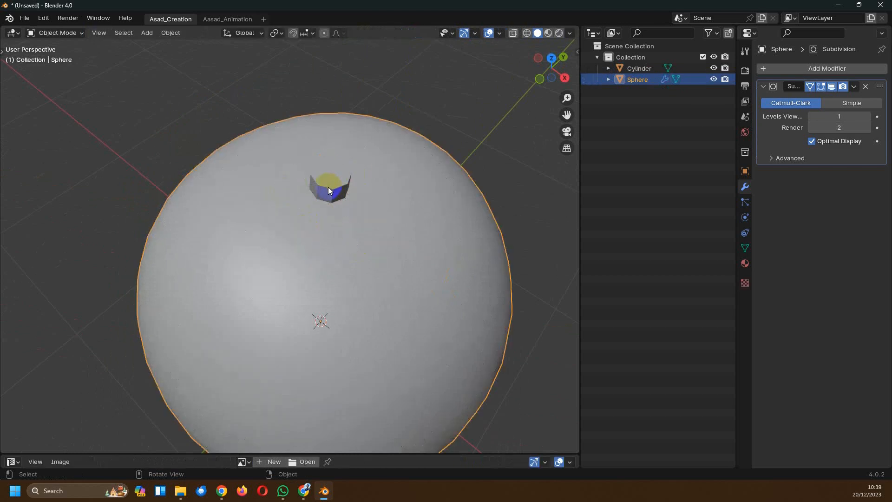
left_click(310, 170)
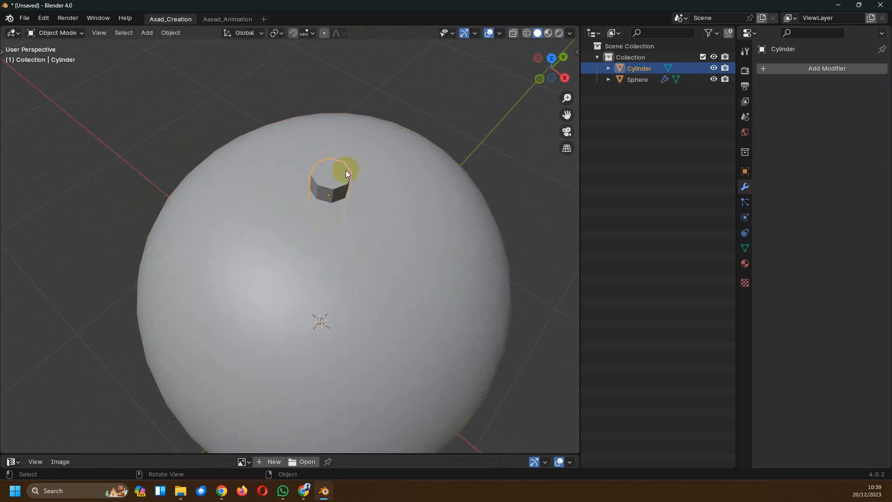
Step: Examine how the stem cylinder sits on the mango's crown, checking the mango's mesh and the front view
left_click(367, 192)
key("Tab")
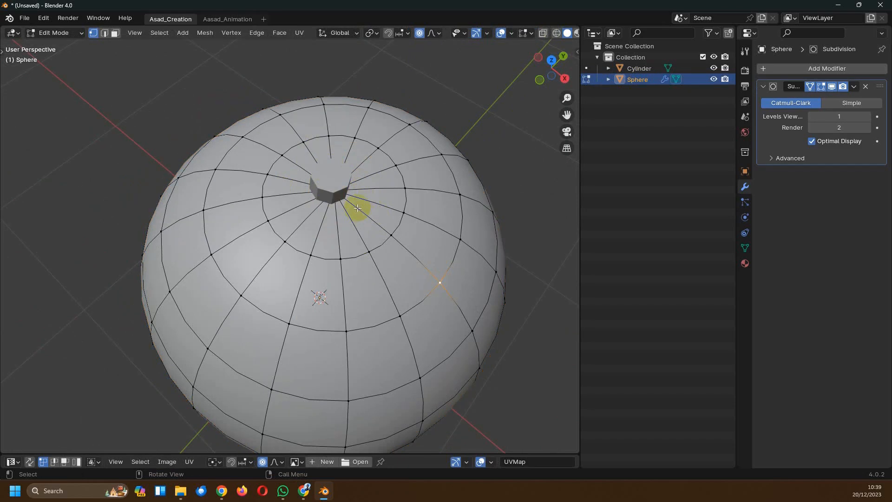
key("Tab")
middle_click_drag(315, 177, 322, 183)
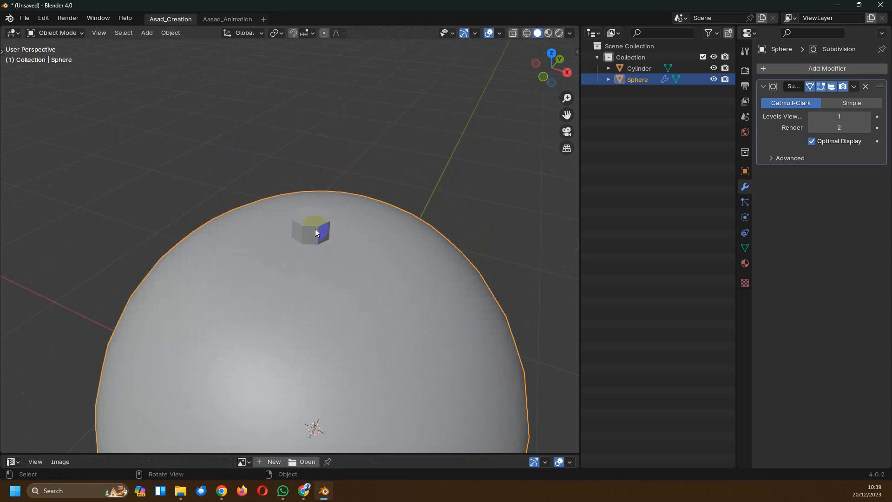
left_click(315, 231)
middle_click_drag(315, 231, 331, 178)
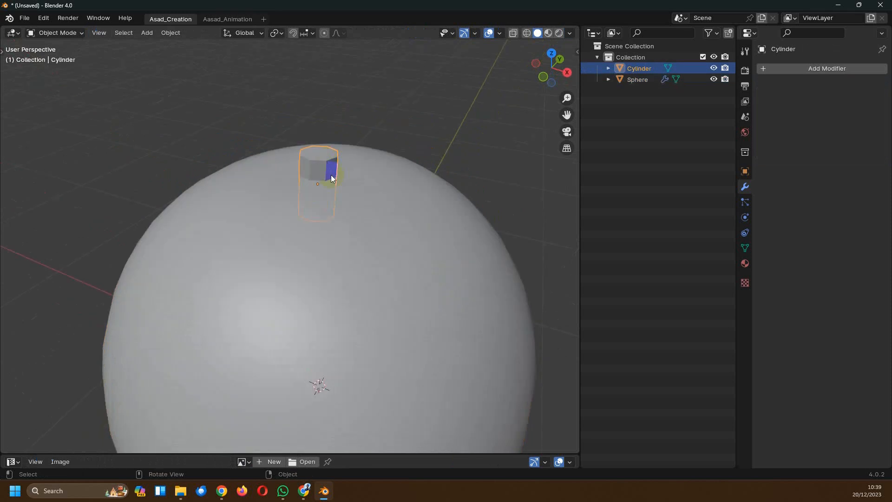
key("KP_1")
scroll(286, 201, "up", 1)
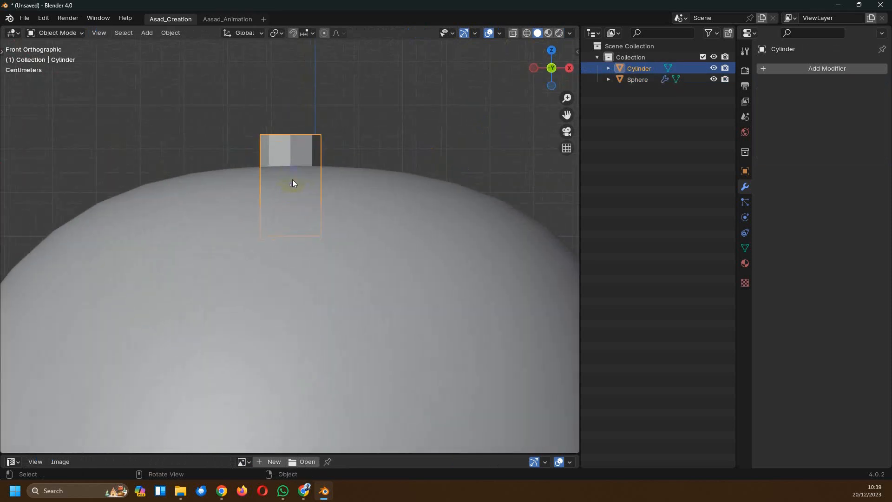
scroll(292, 181, "down", 4)
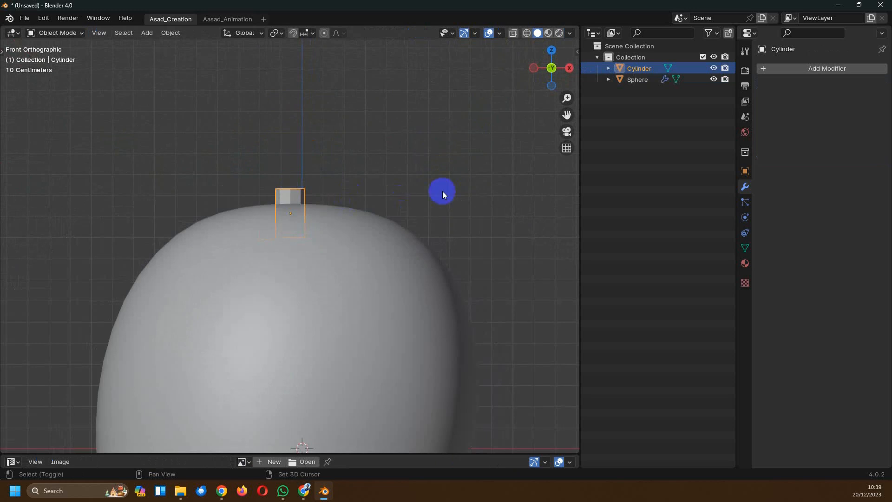
key("shift+a")
mouse_move(439, 191)
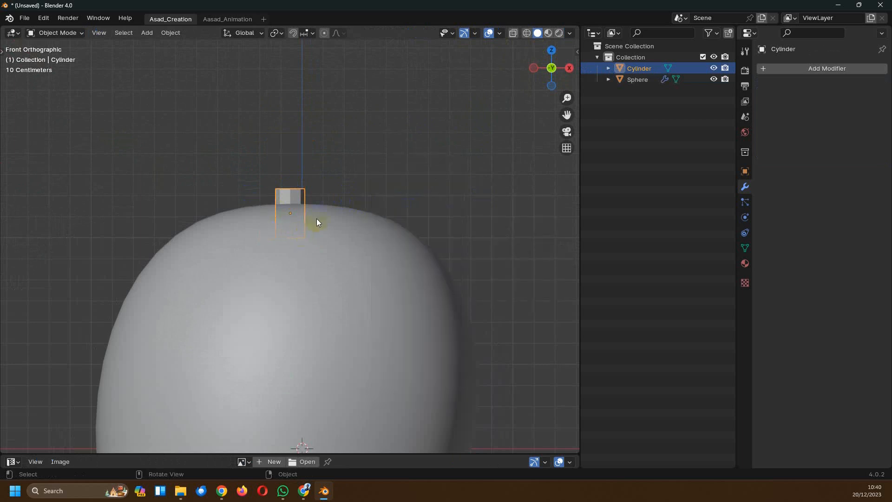
scroll(325, 216, "down", 2)
middle_click_drag(350, 213, 325, 238)
Step: Select the ring of faces around the stem at the mango's crown in Edit Mode, using face selection
left_click(335, 200)
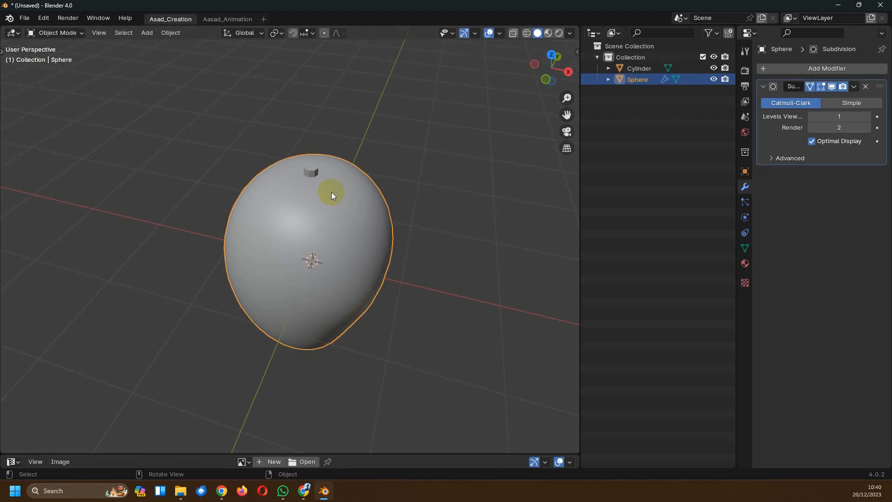
scroll(331, 192, "up", 5)
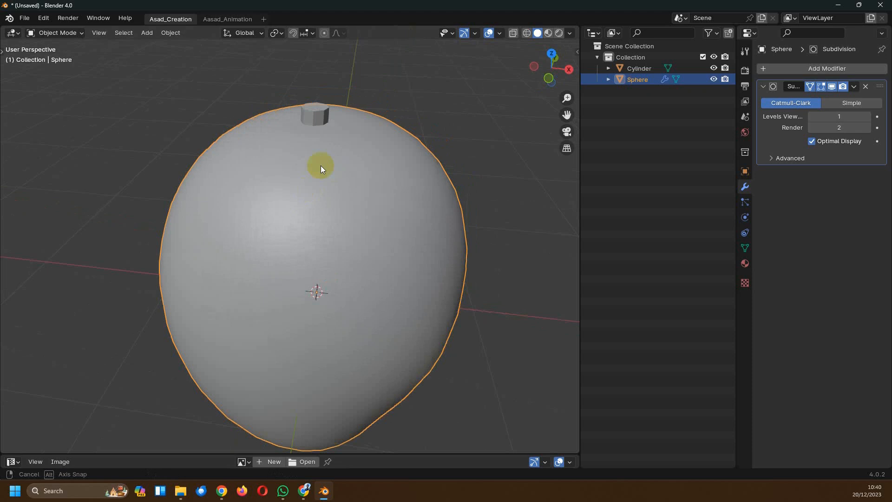
key("Tab")
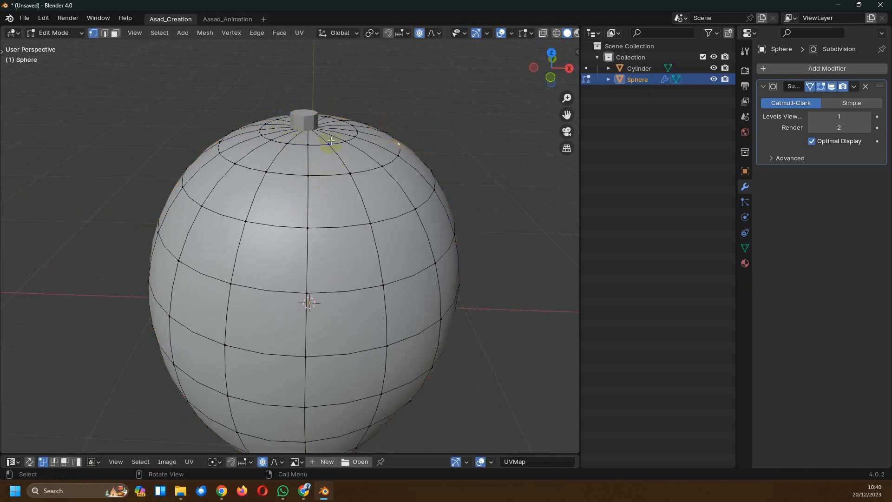
scroll(346, 128, "down", 2)
scroll(319, 163, "up", 3)
middle_click_drag(318, 165, 128, 51)
left_click(116, 33)
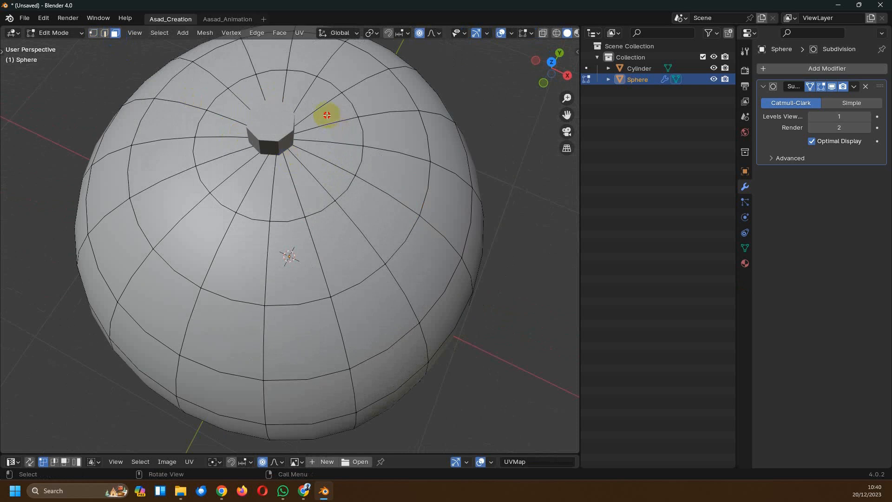
left_click(225, 176, "alt")
middle_click_drag(225, 177, 391, 171)
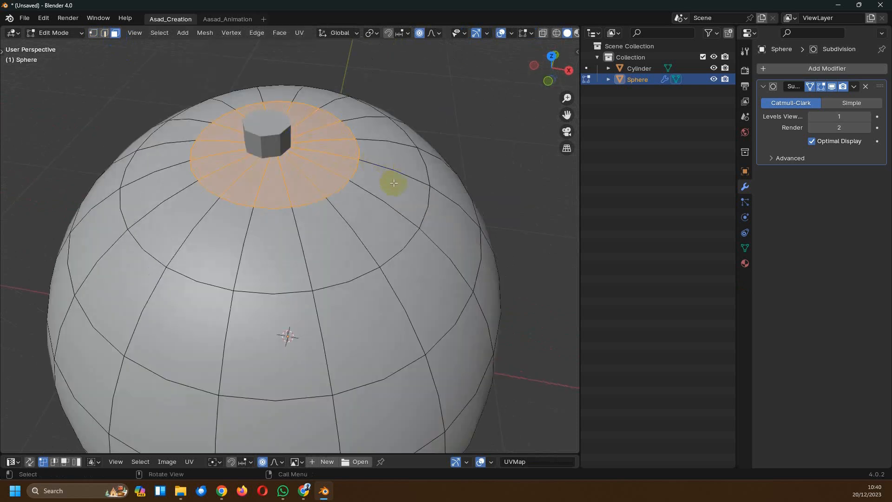
Step: Inset the selected crown faces by about 0.19 m and extrude them about 0.07 m along their normal as a small nub
key("i")
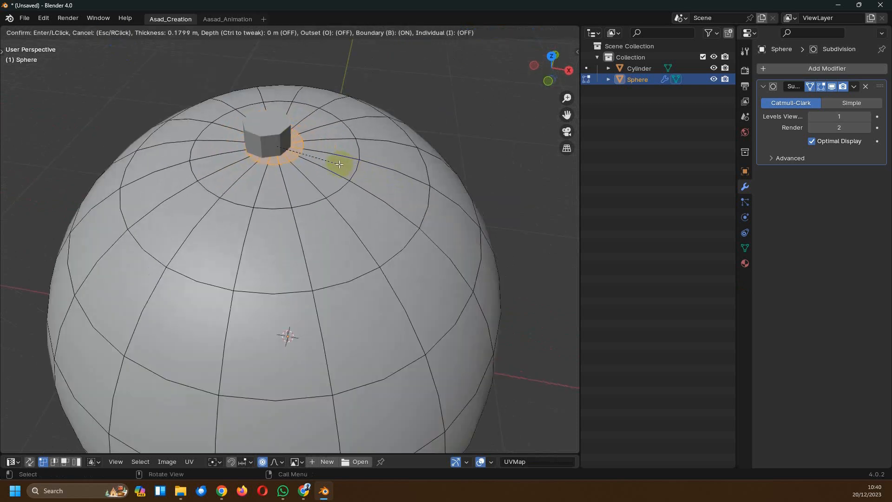
left_click(340, 165)
middle_click_drag(340, 165, 310, 156)
key("e")
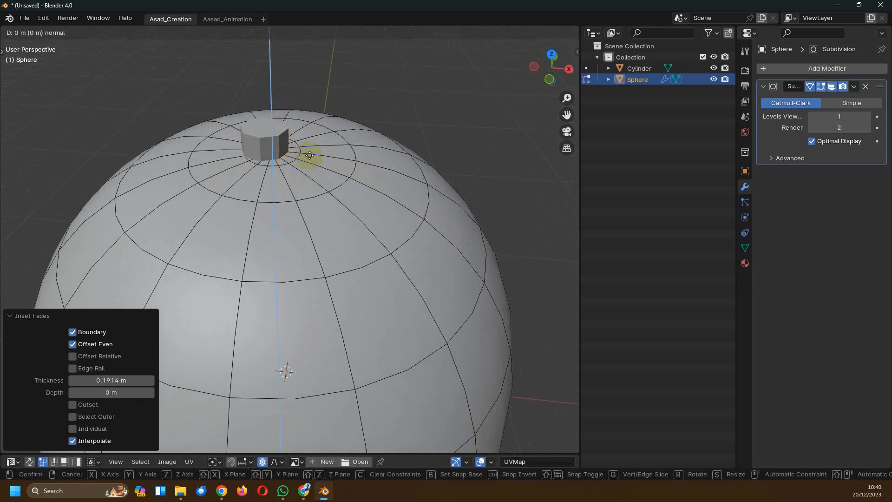
left_click(295, 160)
middle_click_drag(295, 160, 289, 129)
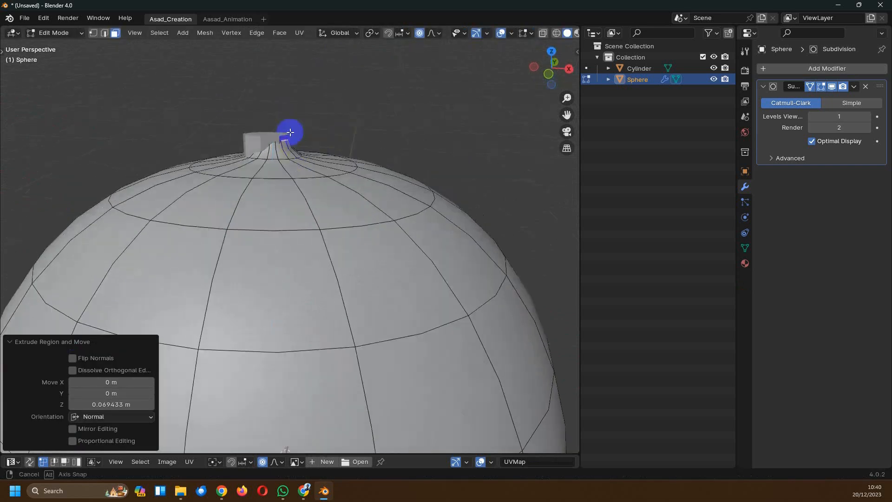
Step: Return to Object Mode, hide the stem cylinder, and inspect the extruded nub on the mango's crown
key("Tab")
left_click(255, 134)
left_click(689, 69)
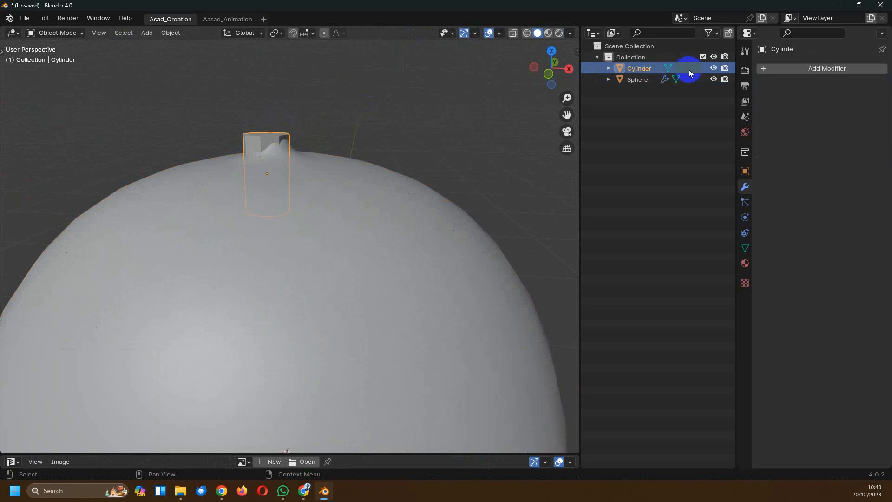
left_click(713, 69)
middle_click_drag(327, 147, 292, 238)
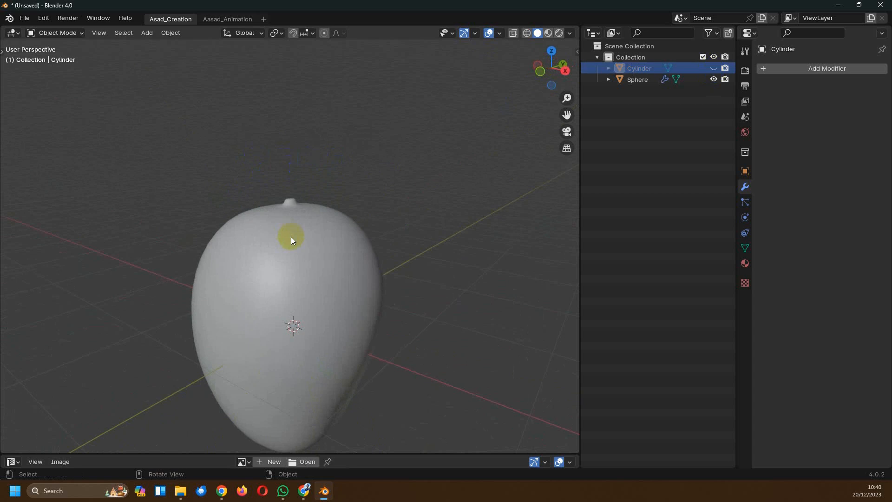
scroll(295, 232, "up", 3)
middle_click_drag(299, 227, 317, 267)
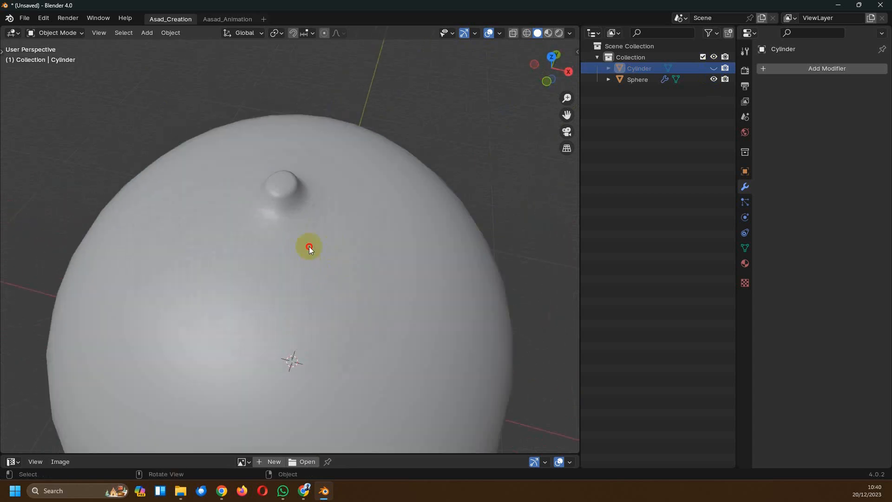
Step: Reopen the mango's mesh in Edit Mode, with the nub on the crown in close view
left_click(308, 246)
key("Tab")
scroll(317, 244, "up", 4)
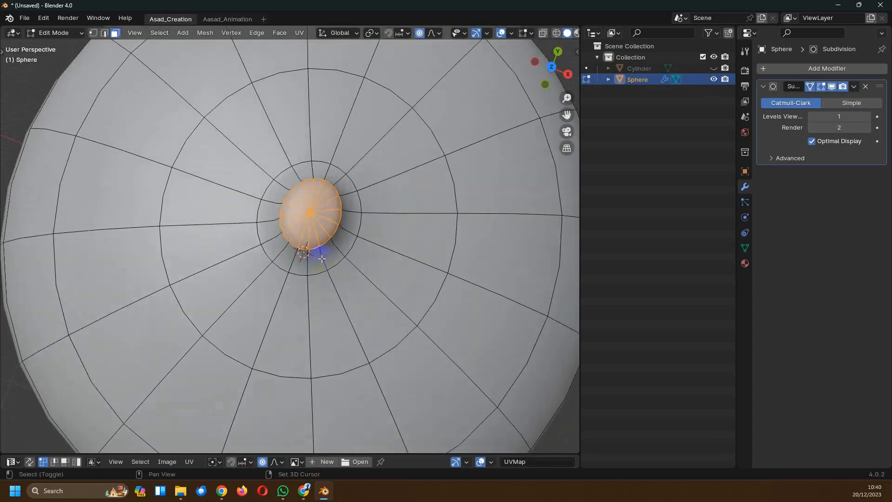